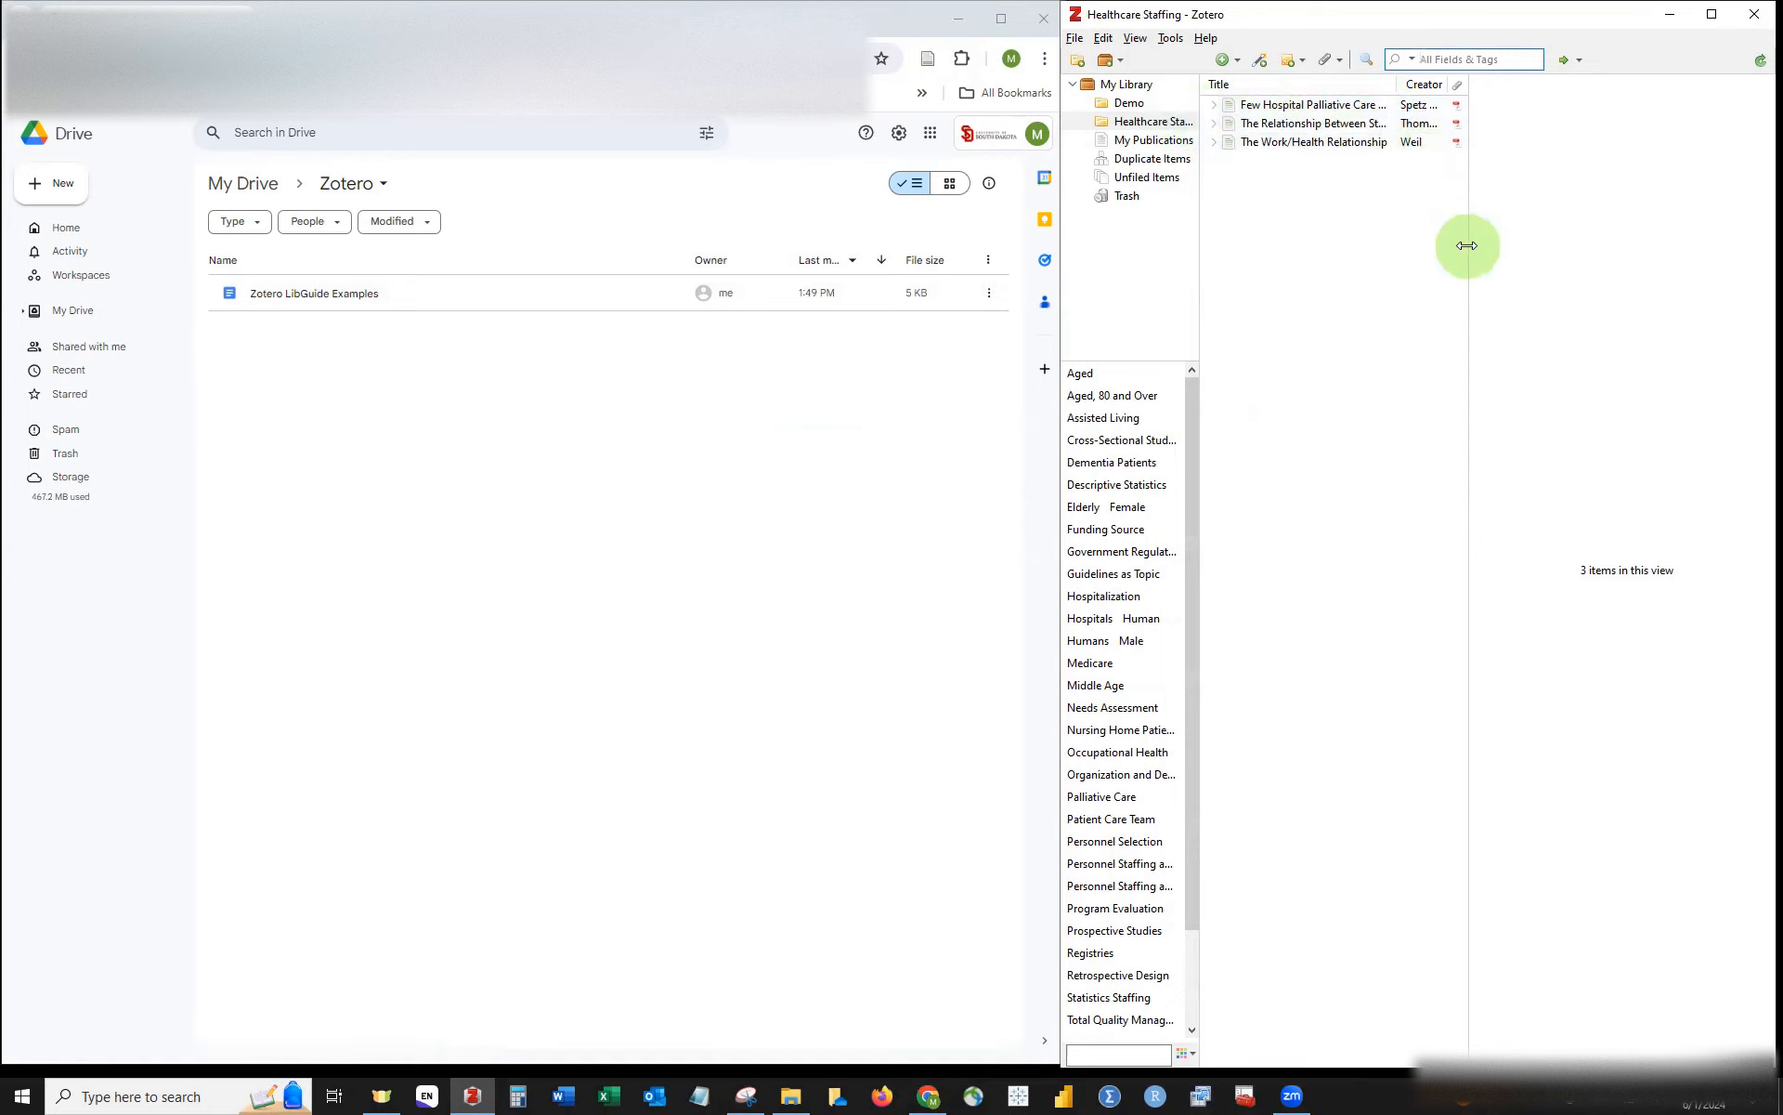
# Step: Collapse Zotero's item details and collections/tags panes so full reference titles show
pyautogui.moveTo(1467, 245); pyautogui.dragTo(1512, 247)
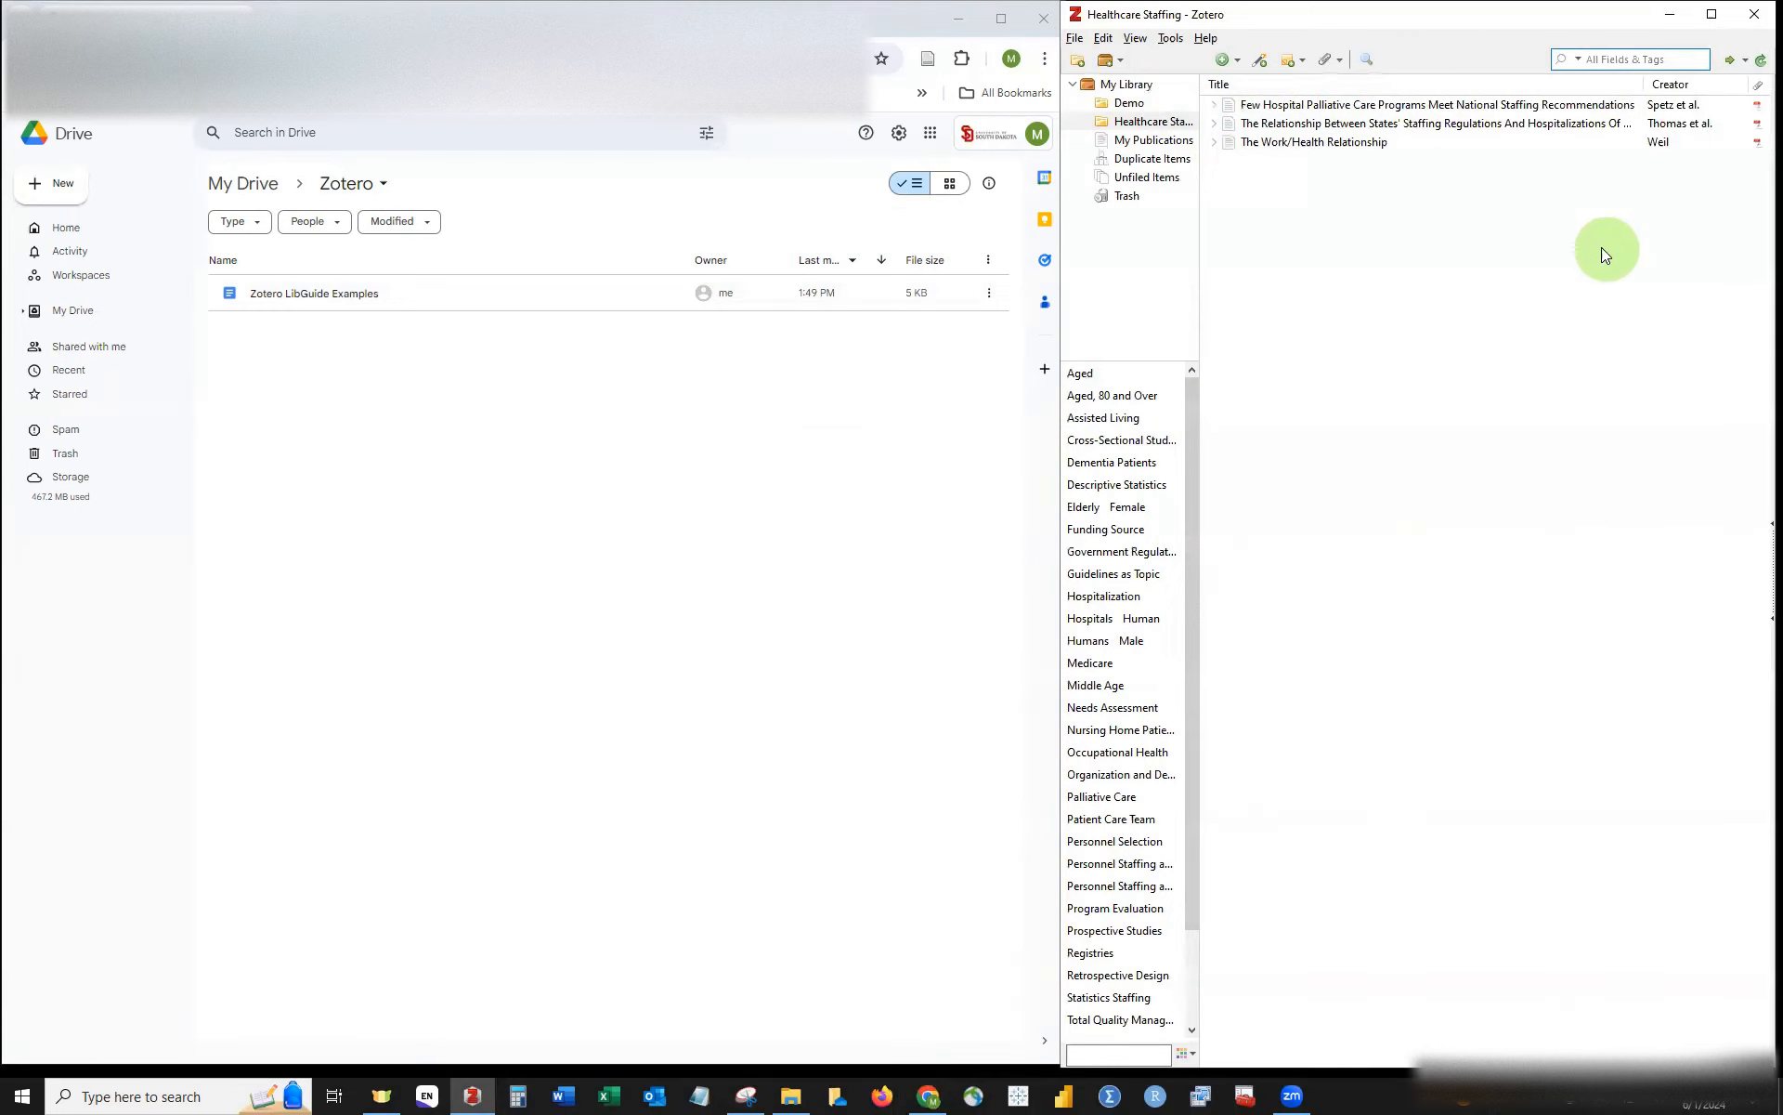
pyautogui.moveTo(1200, 215); pyautogui.dragTo(1098, 227)
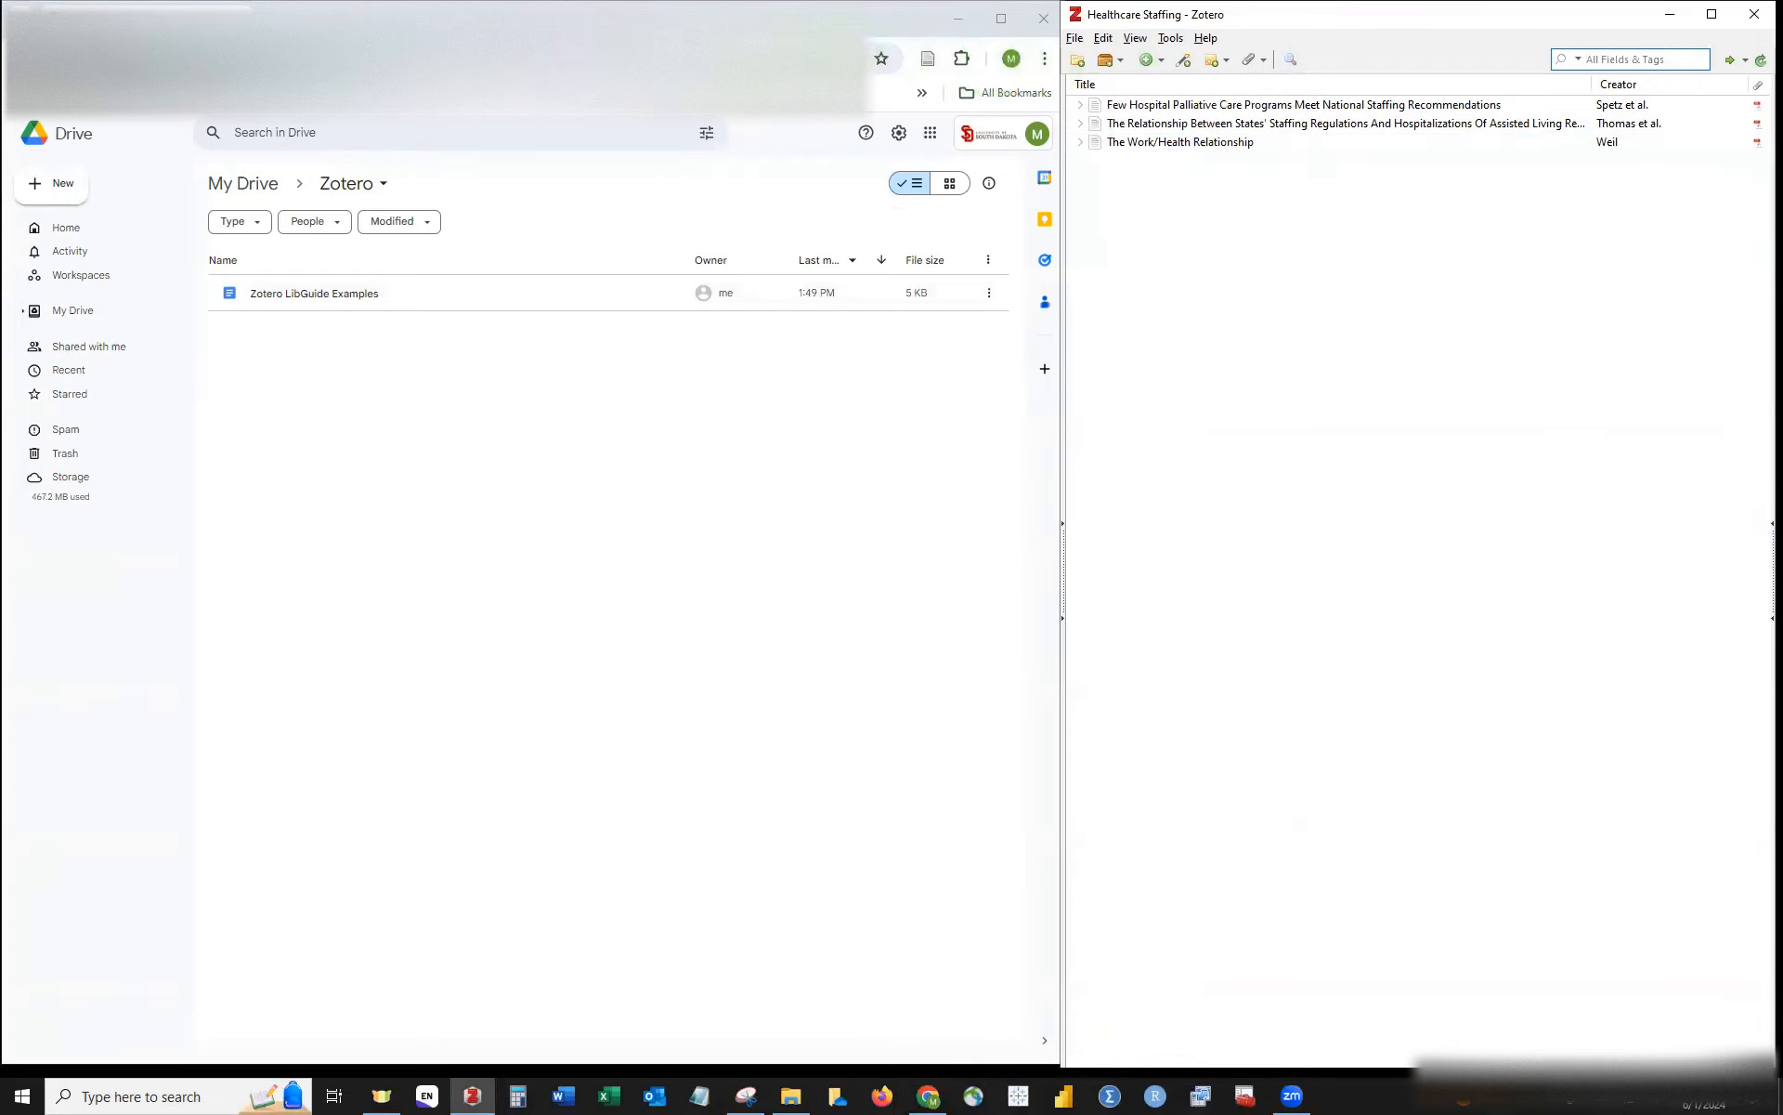
pyautogui.click(965, 60)
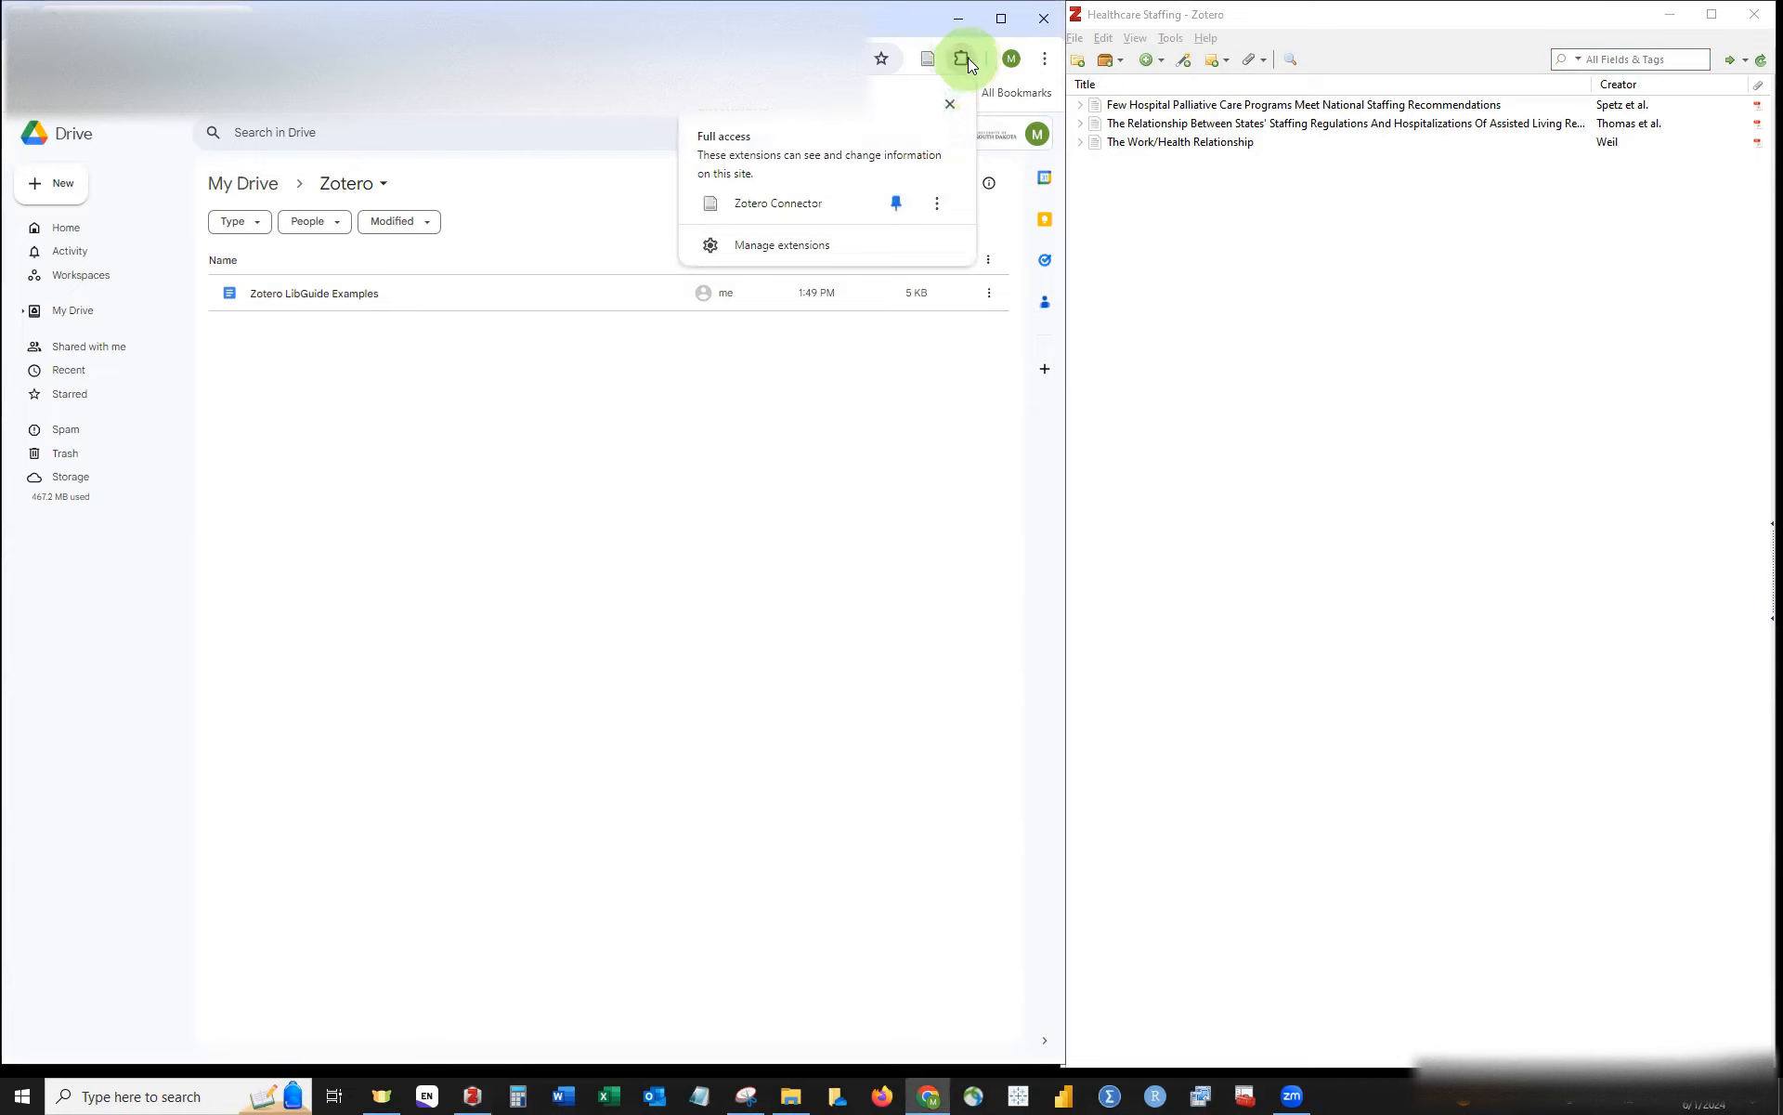
pyautogui.click(788, 247)
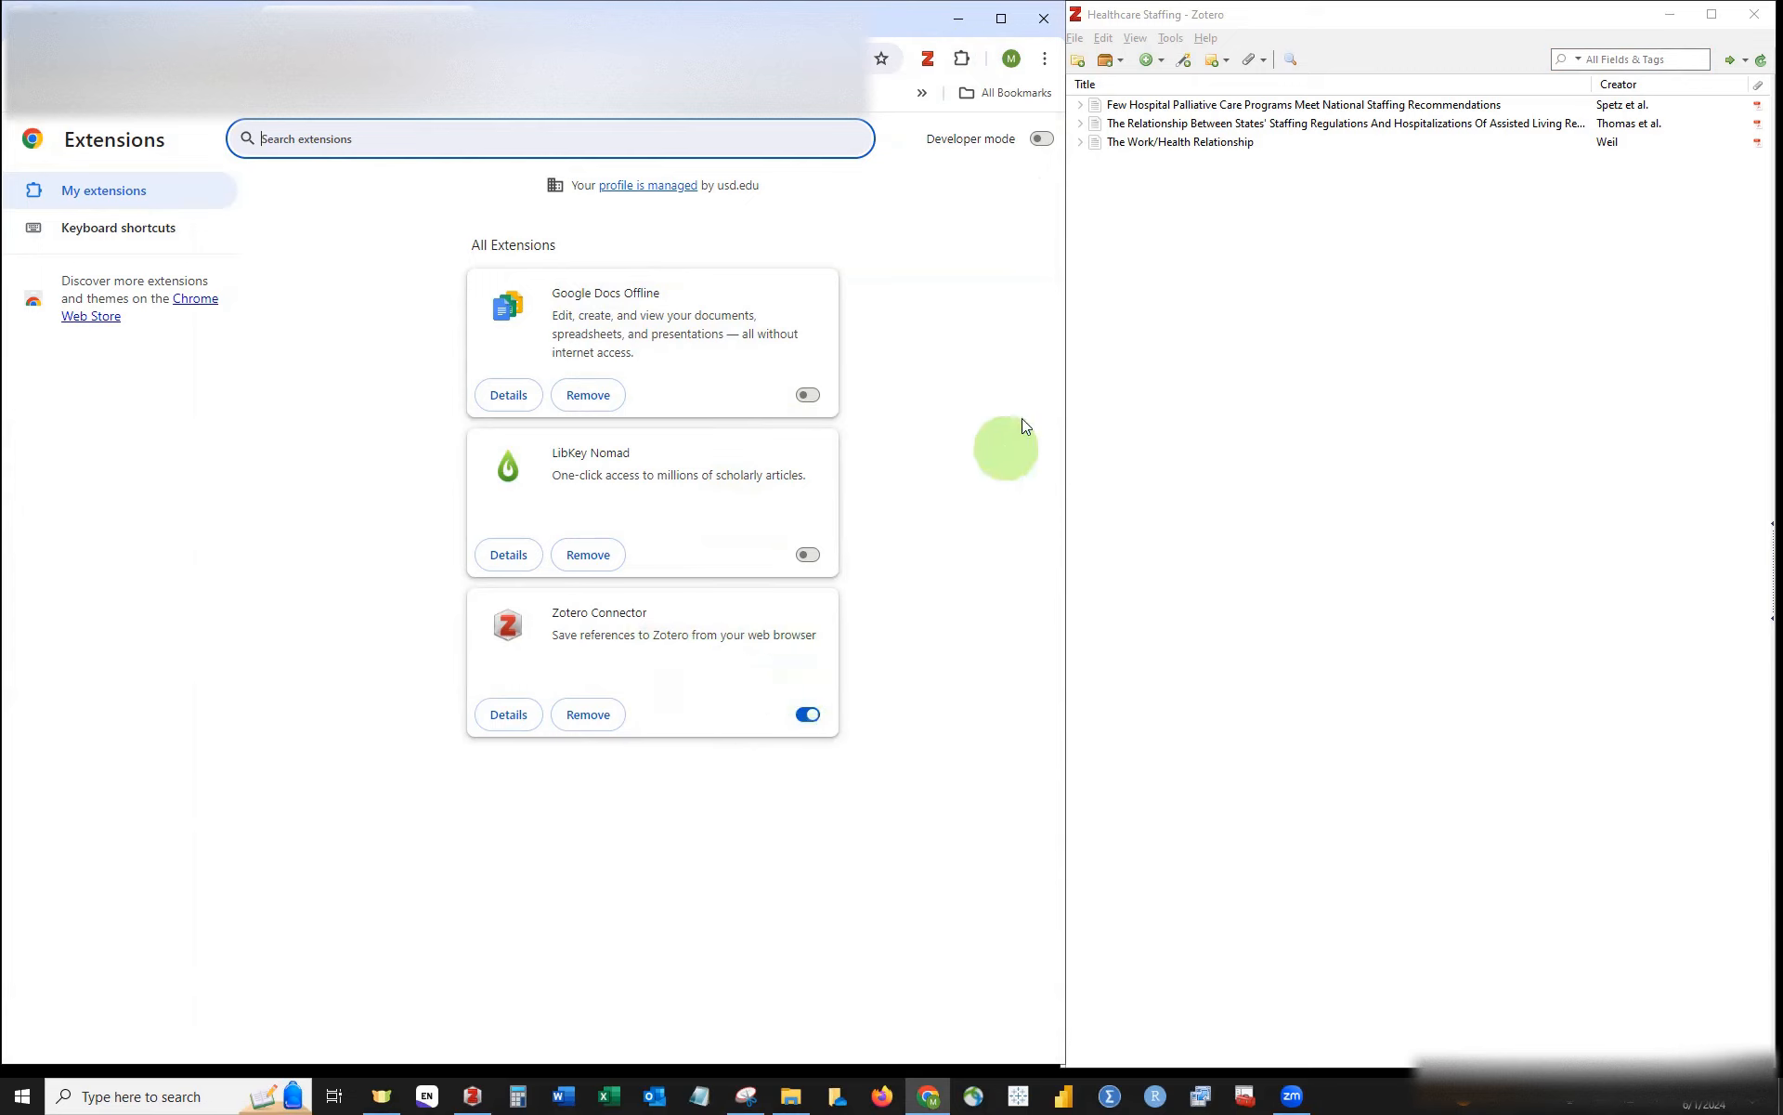
pyautogui.click(462, 20)
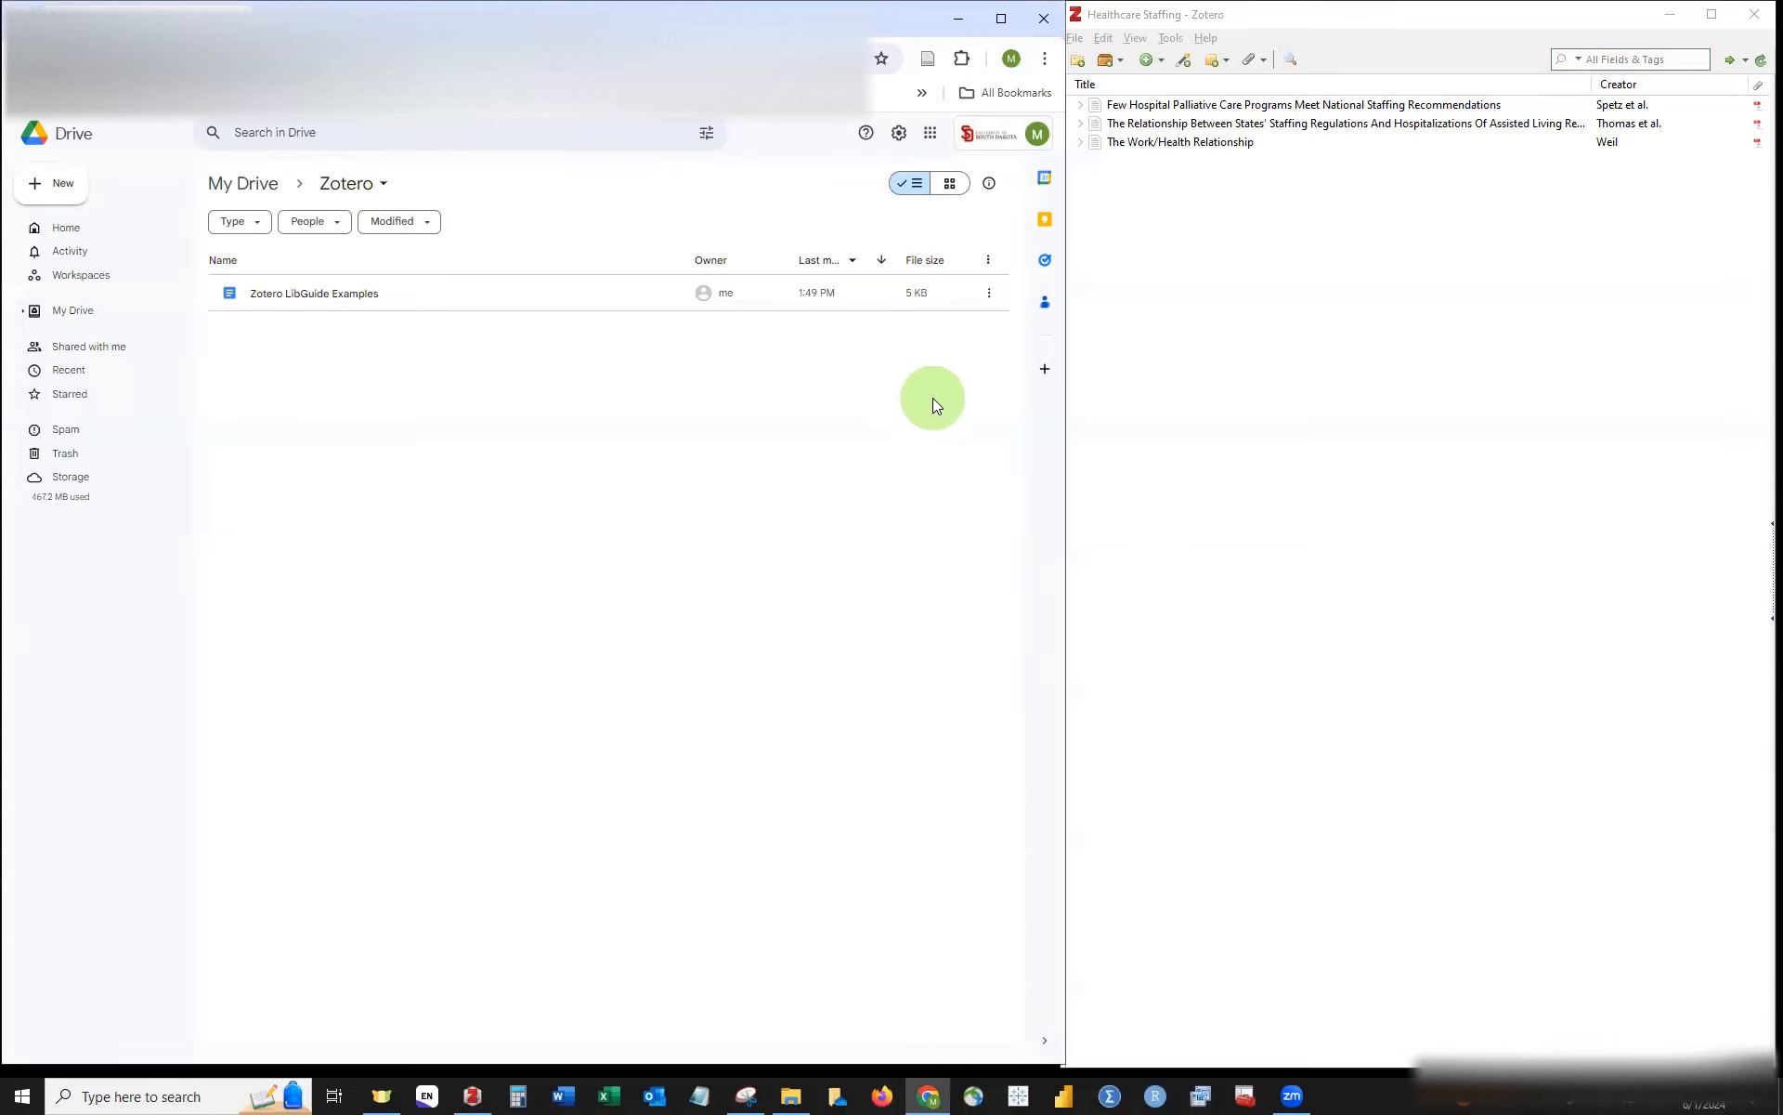
# Step: Open Zotero LibGuide Examples, place the cursor after 'beds', and bring up the sign-in screenshot
pyautogui.doubleClick(271, 299)
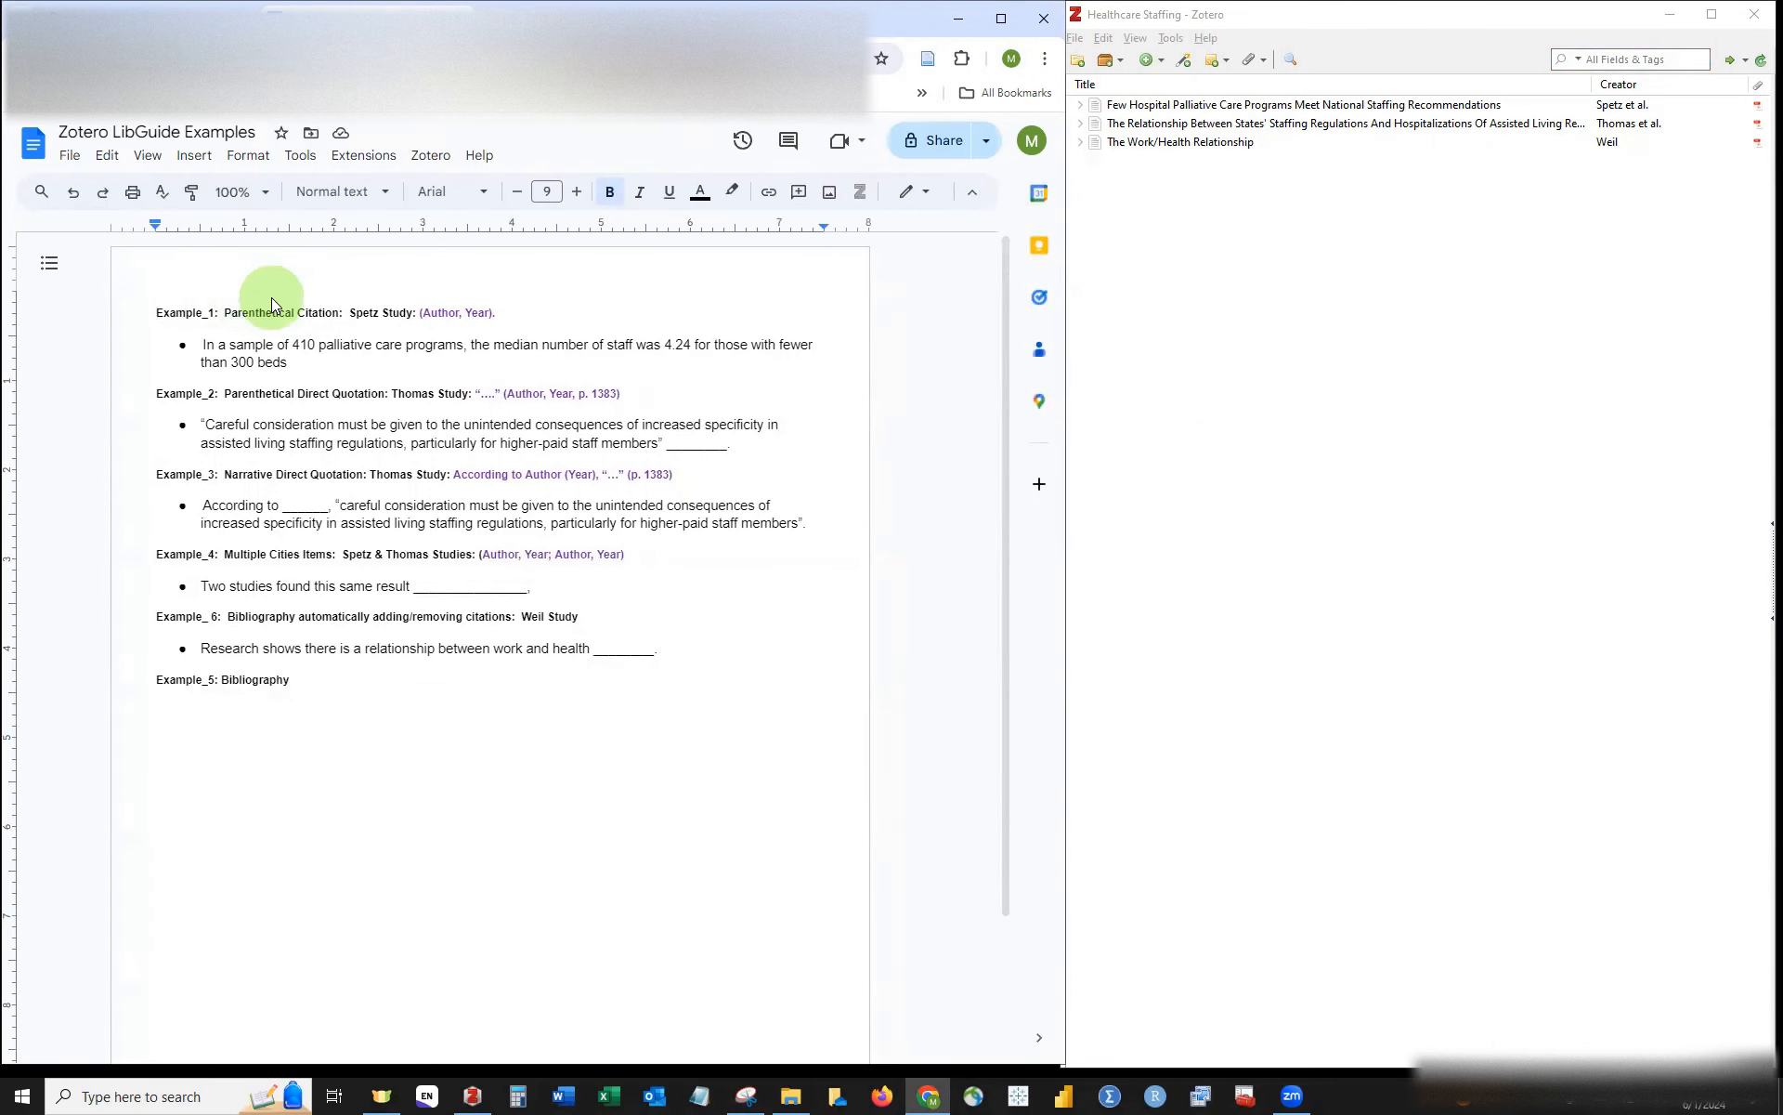
pyautogui.click(299, 362)
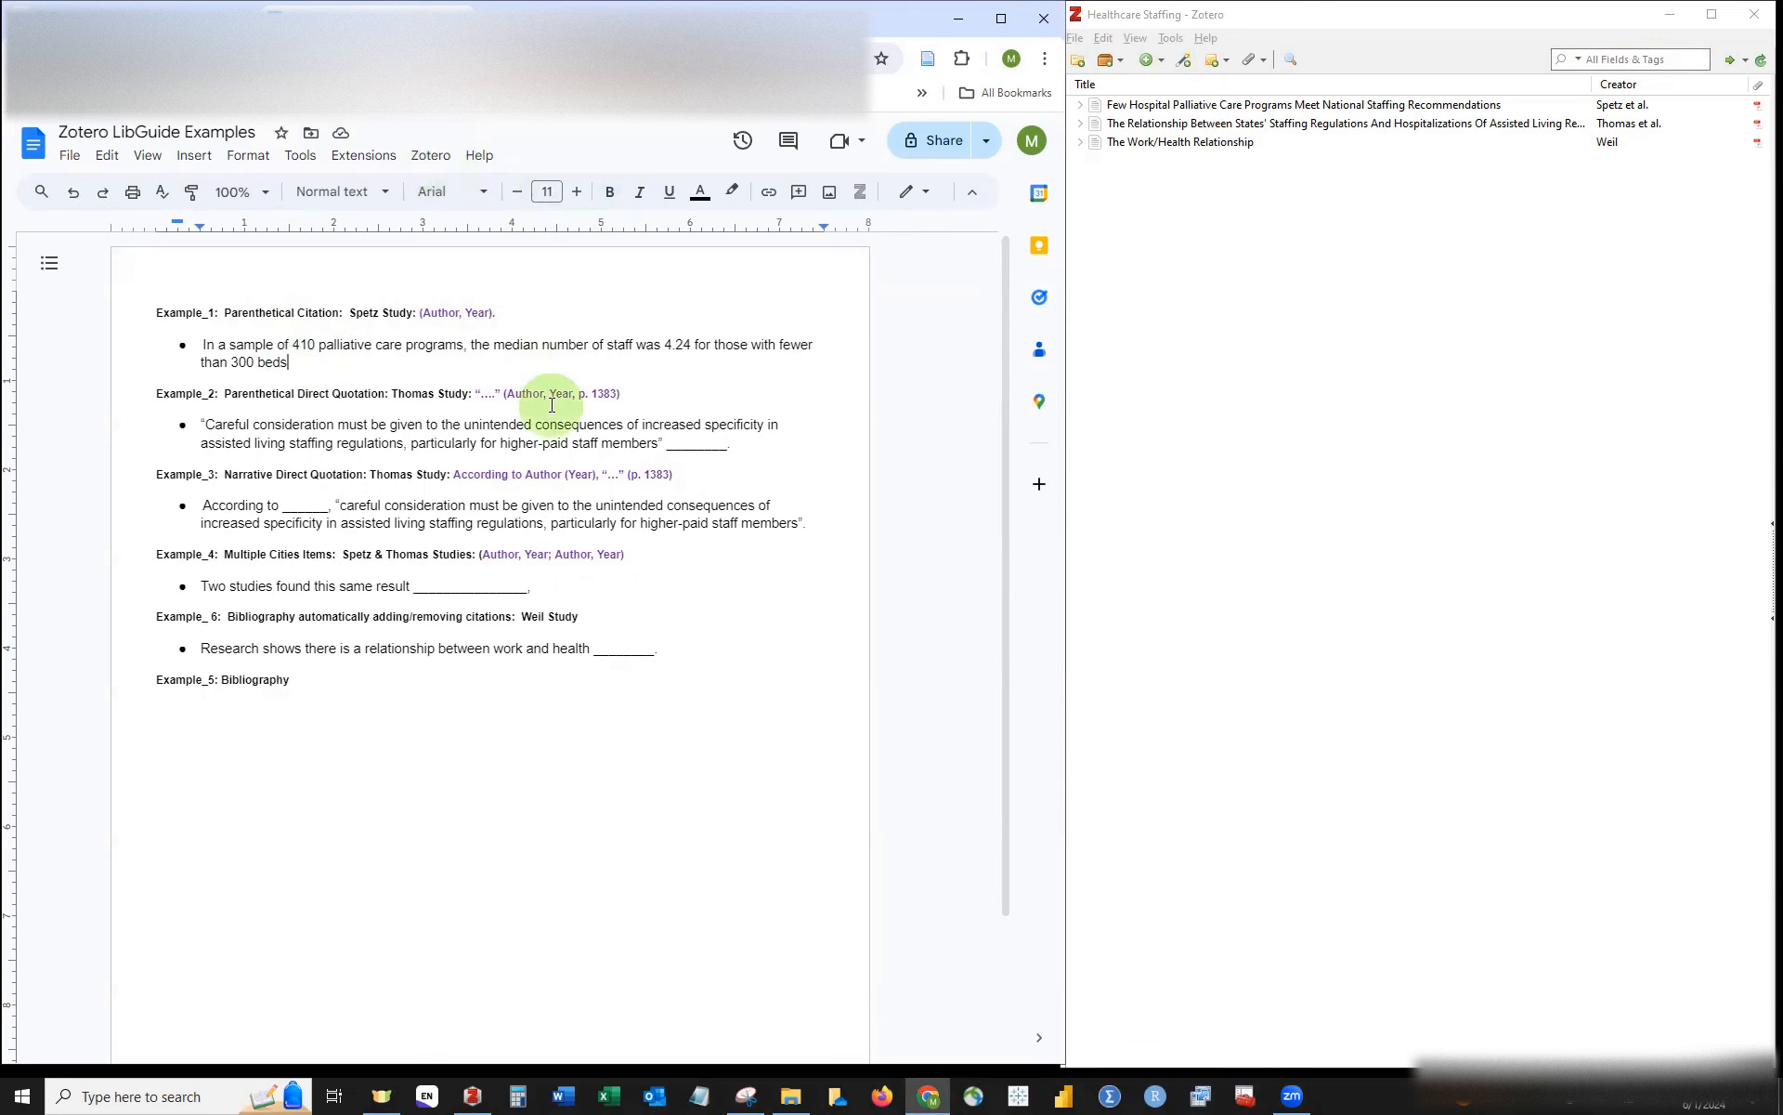
pyautogui.click(748, 1094)
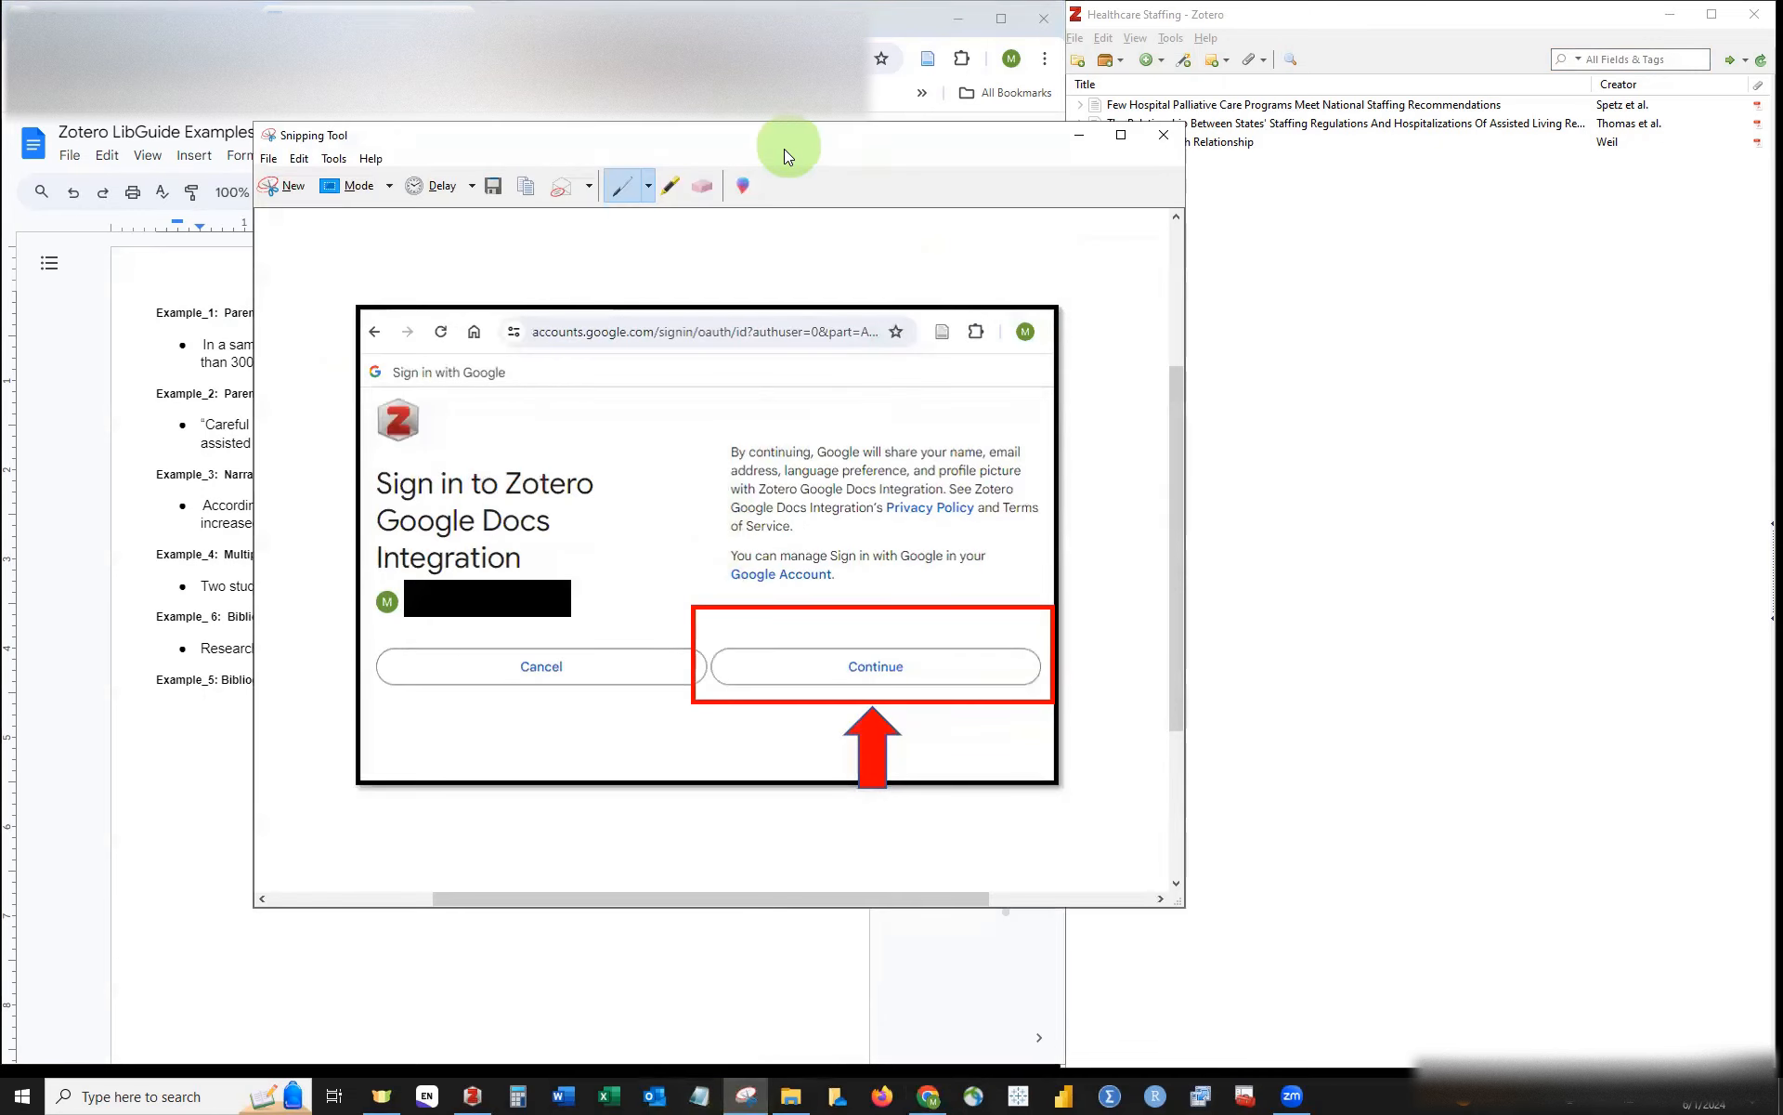
# Step: Move the Zotero sign-in screenshot higher on screen, then minimize Snipping Tool
pyautogui.moveTo(784, 149); pyautogui.dragTo(679, 127)
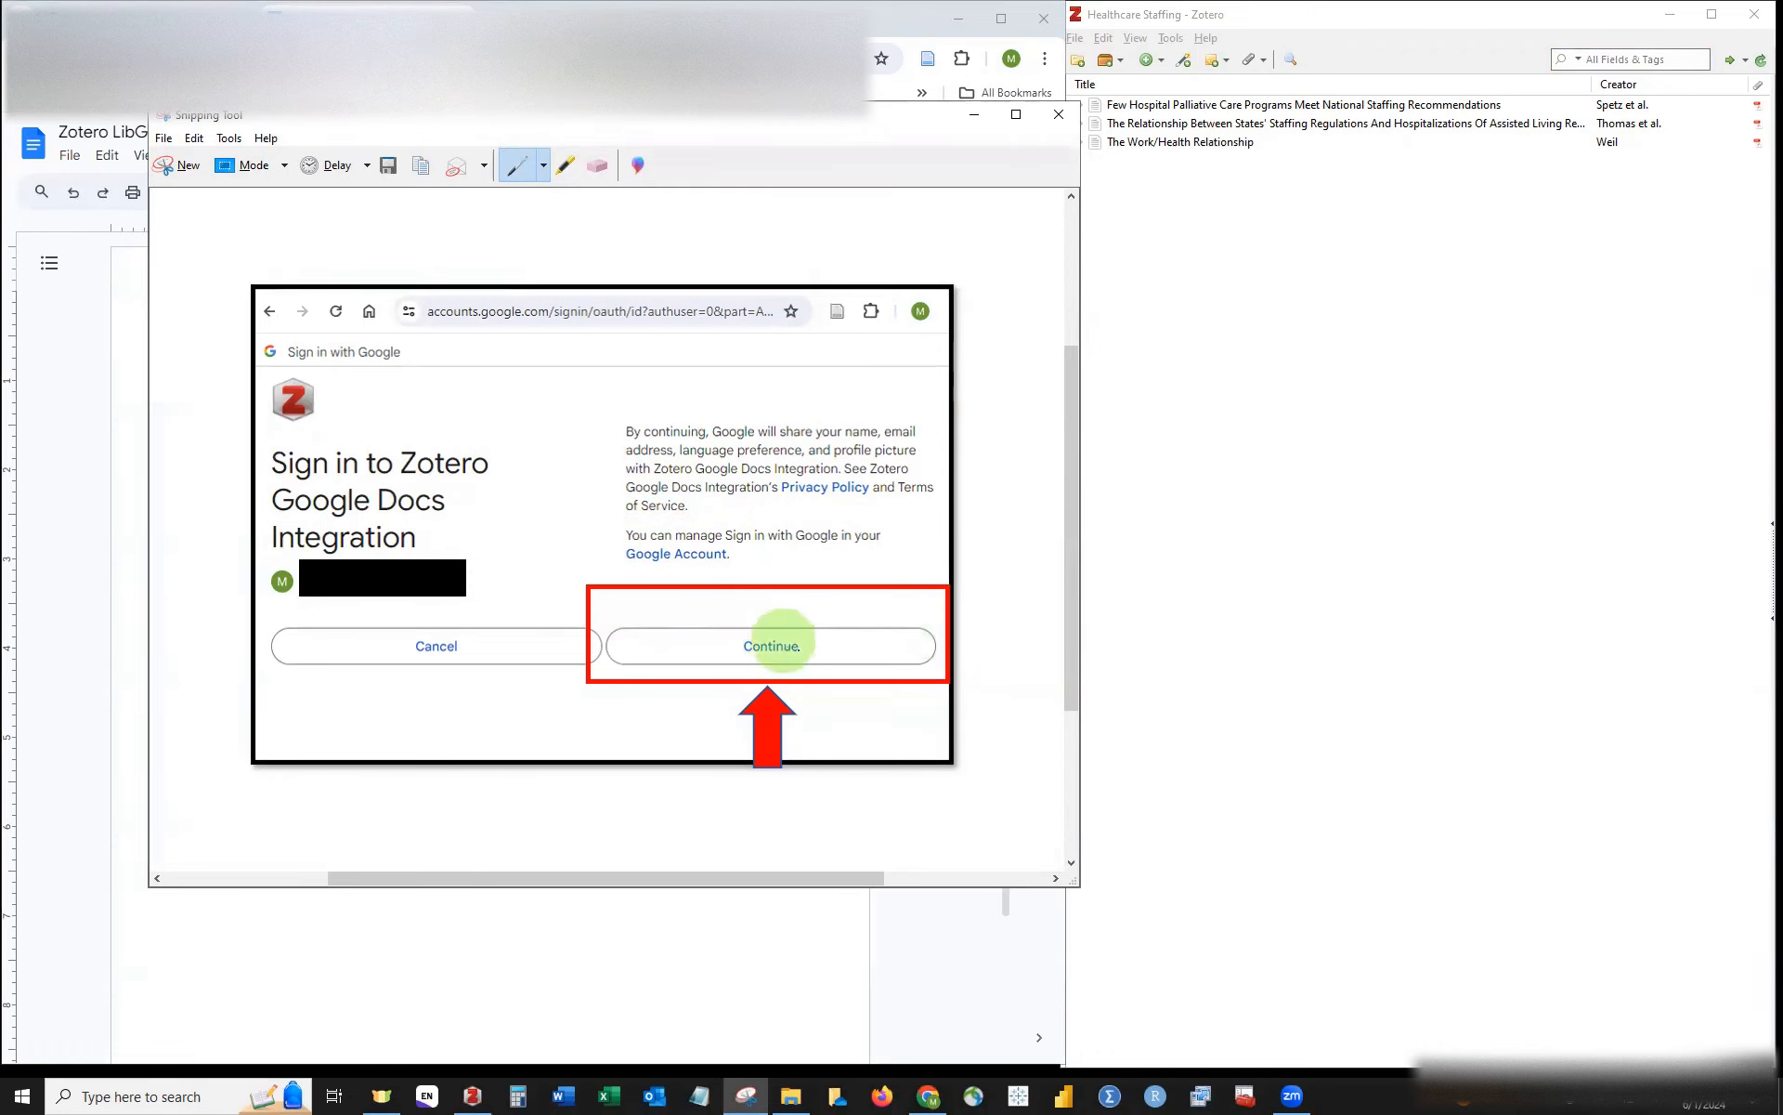
pyautogui.click(974, 115)
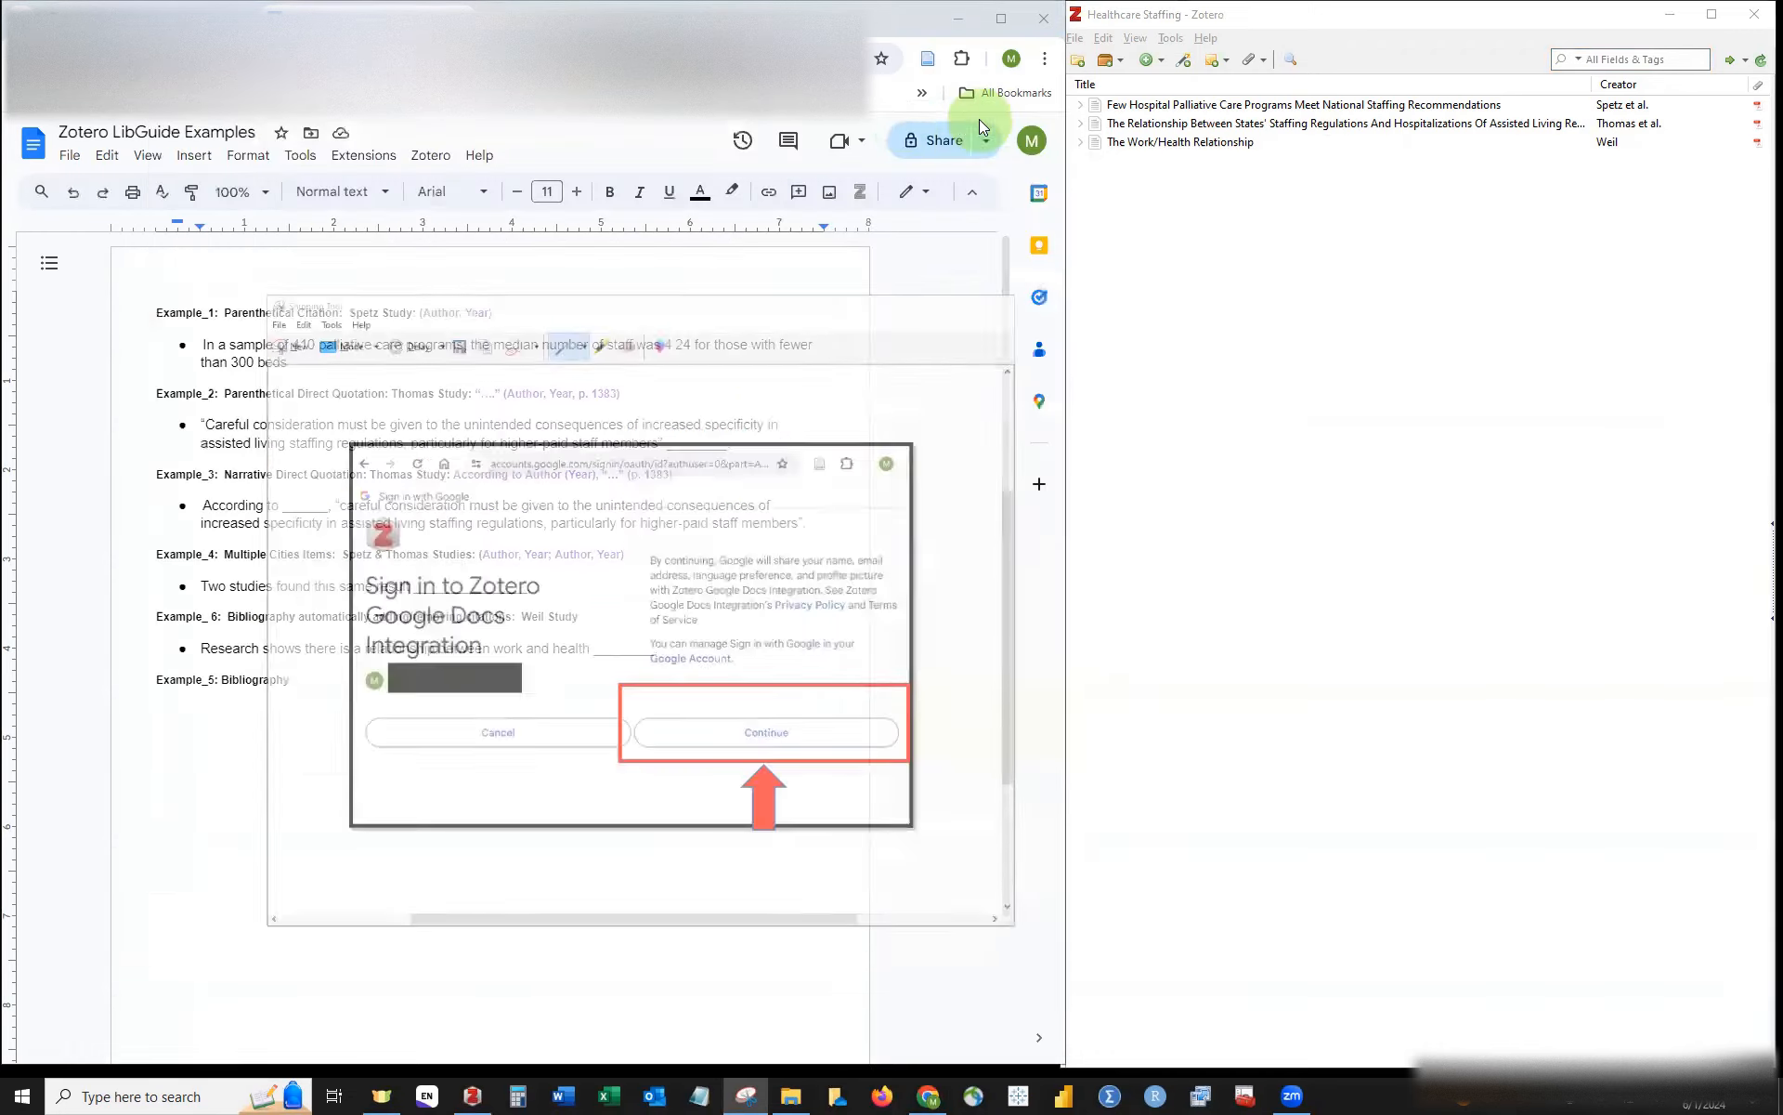
# Step: Start a Zotero Add/edit citation and arrange its search bar beside the document window
pyautogui.click(431, 158)
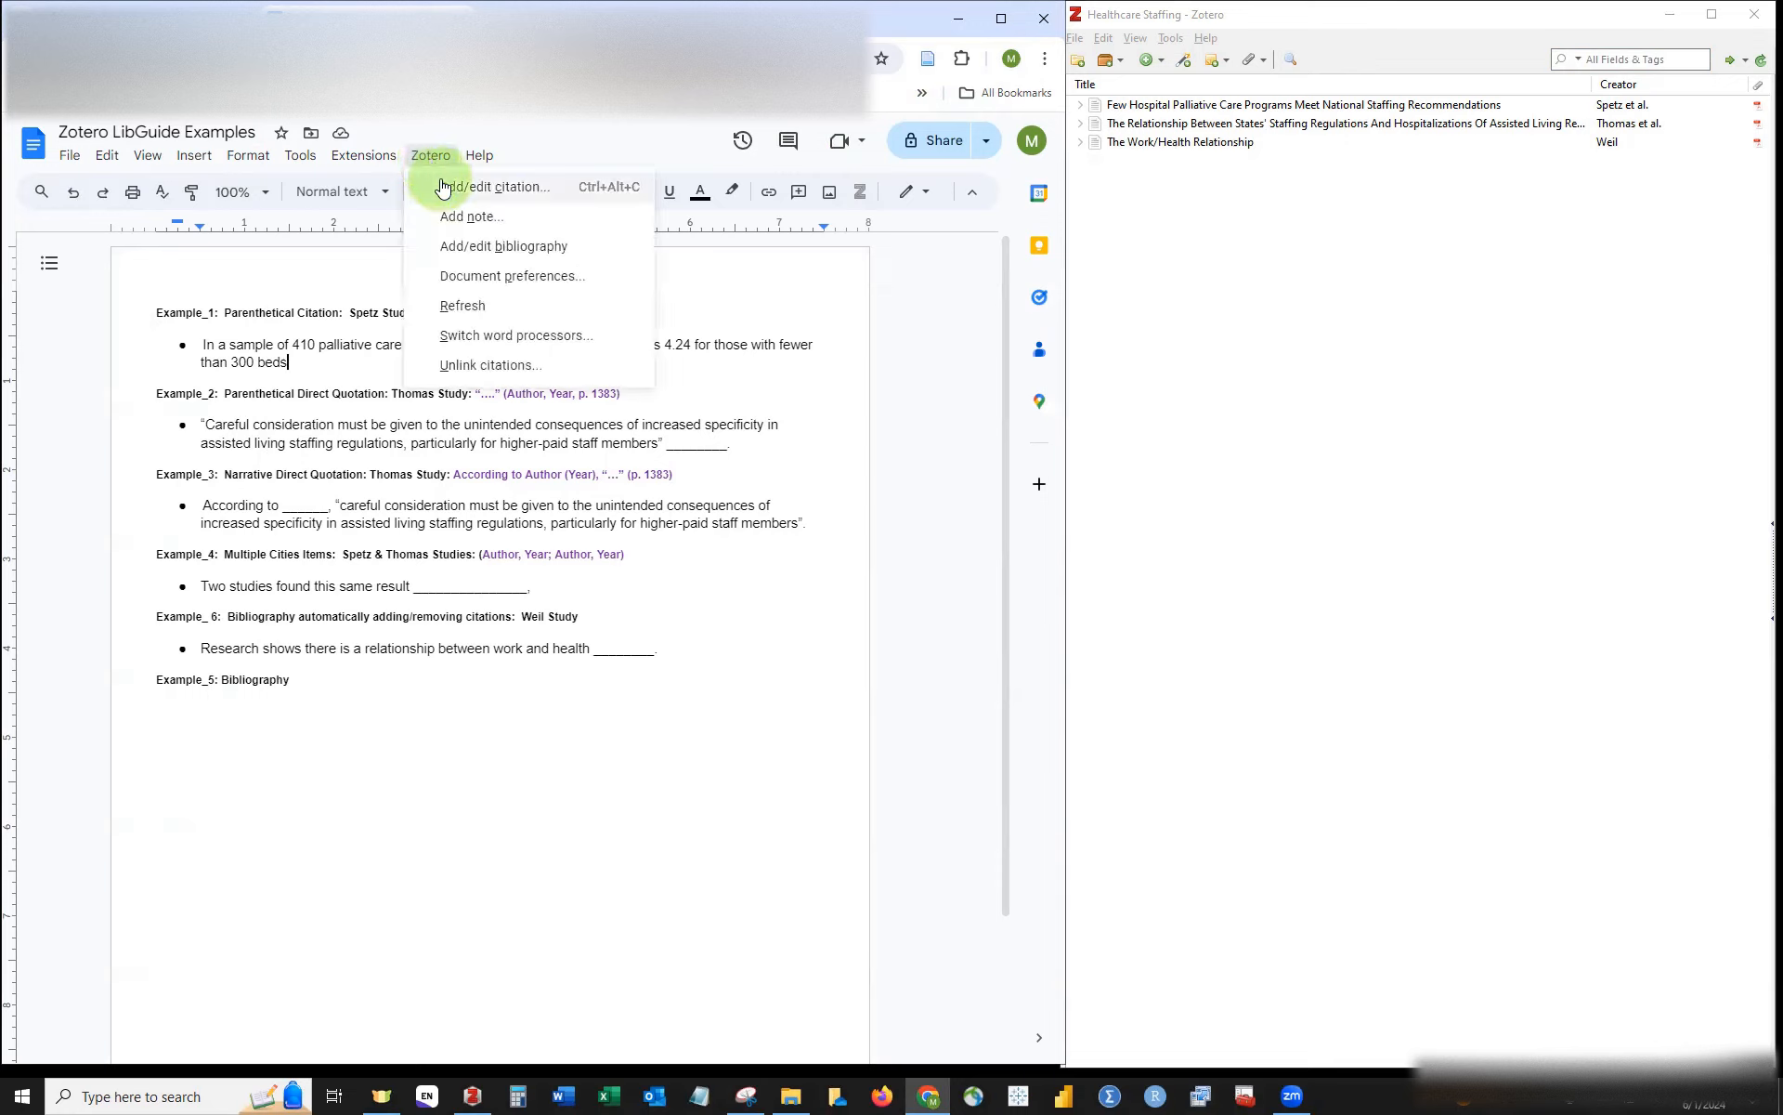
pyautogui.click(443, 189)
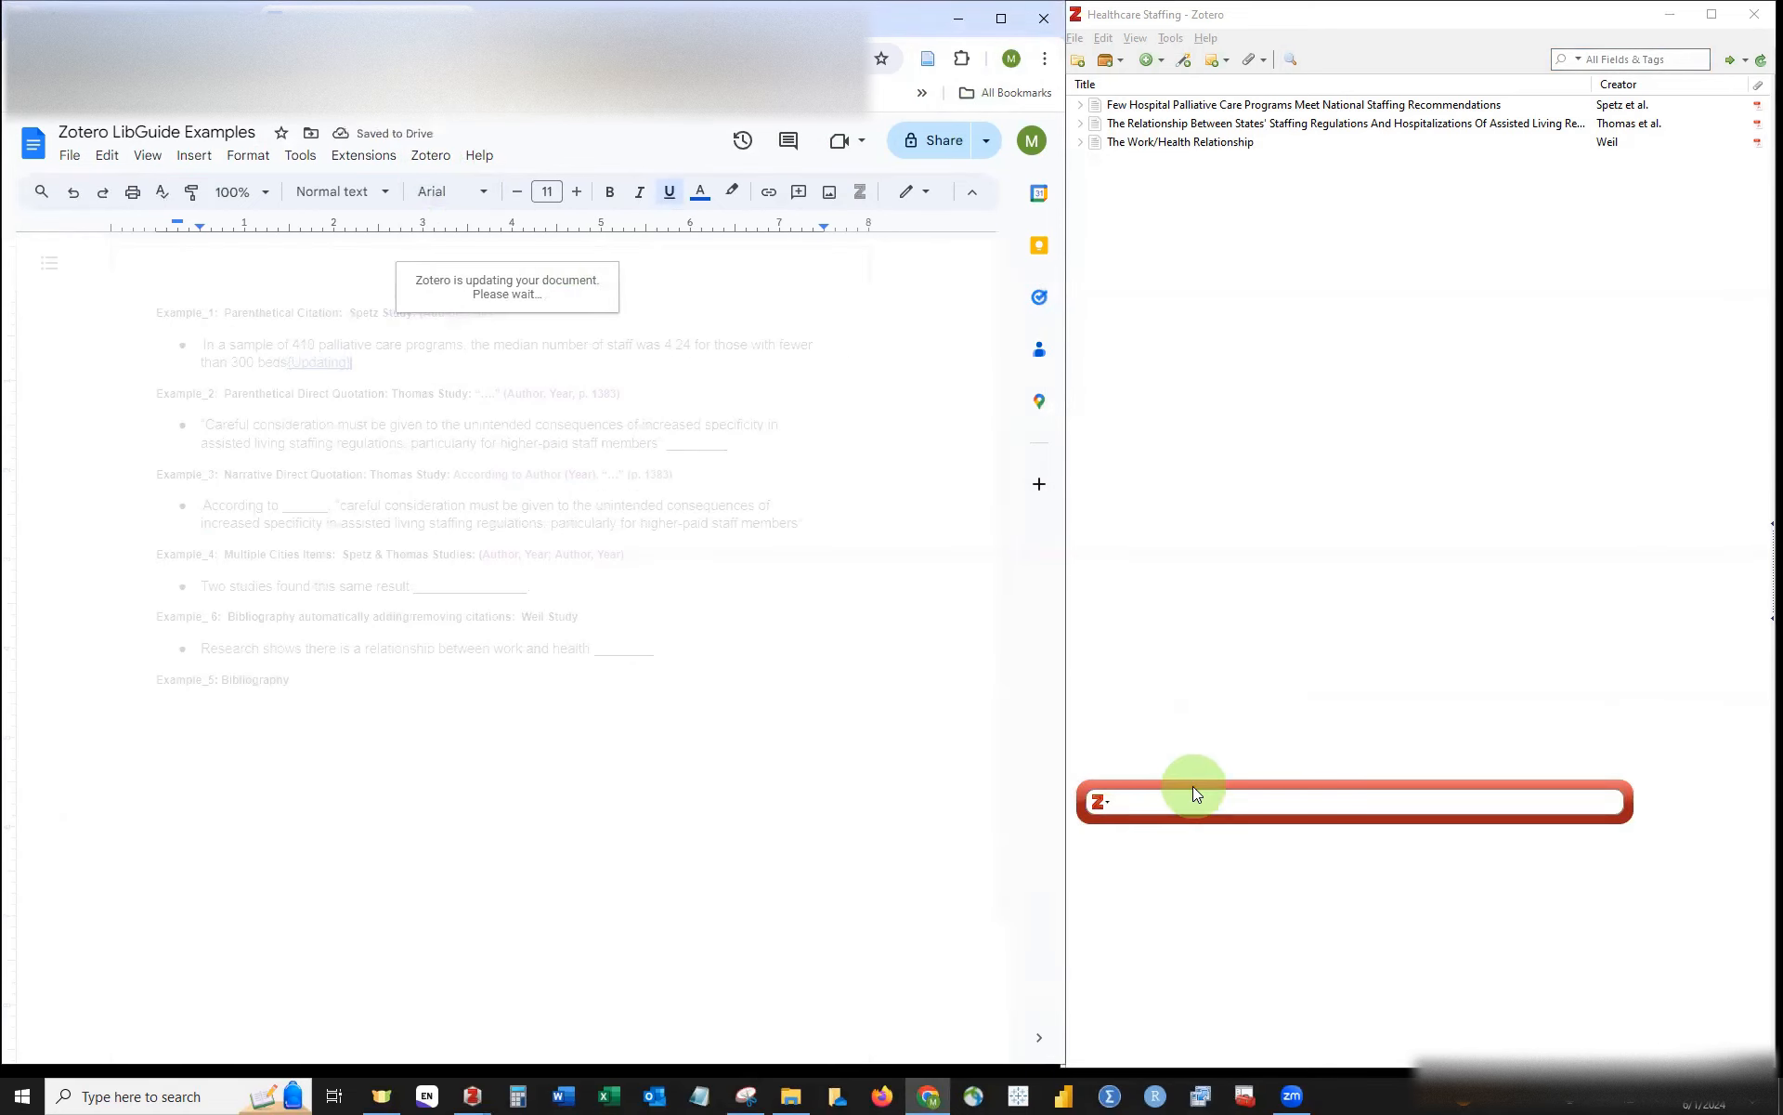
pyautogui.moveTo(1192, 786); pyautogui.dragTo(1268, 756)
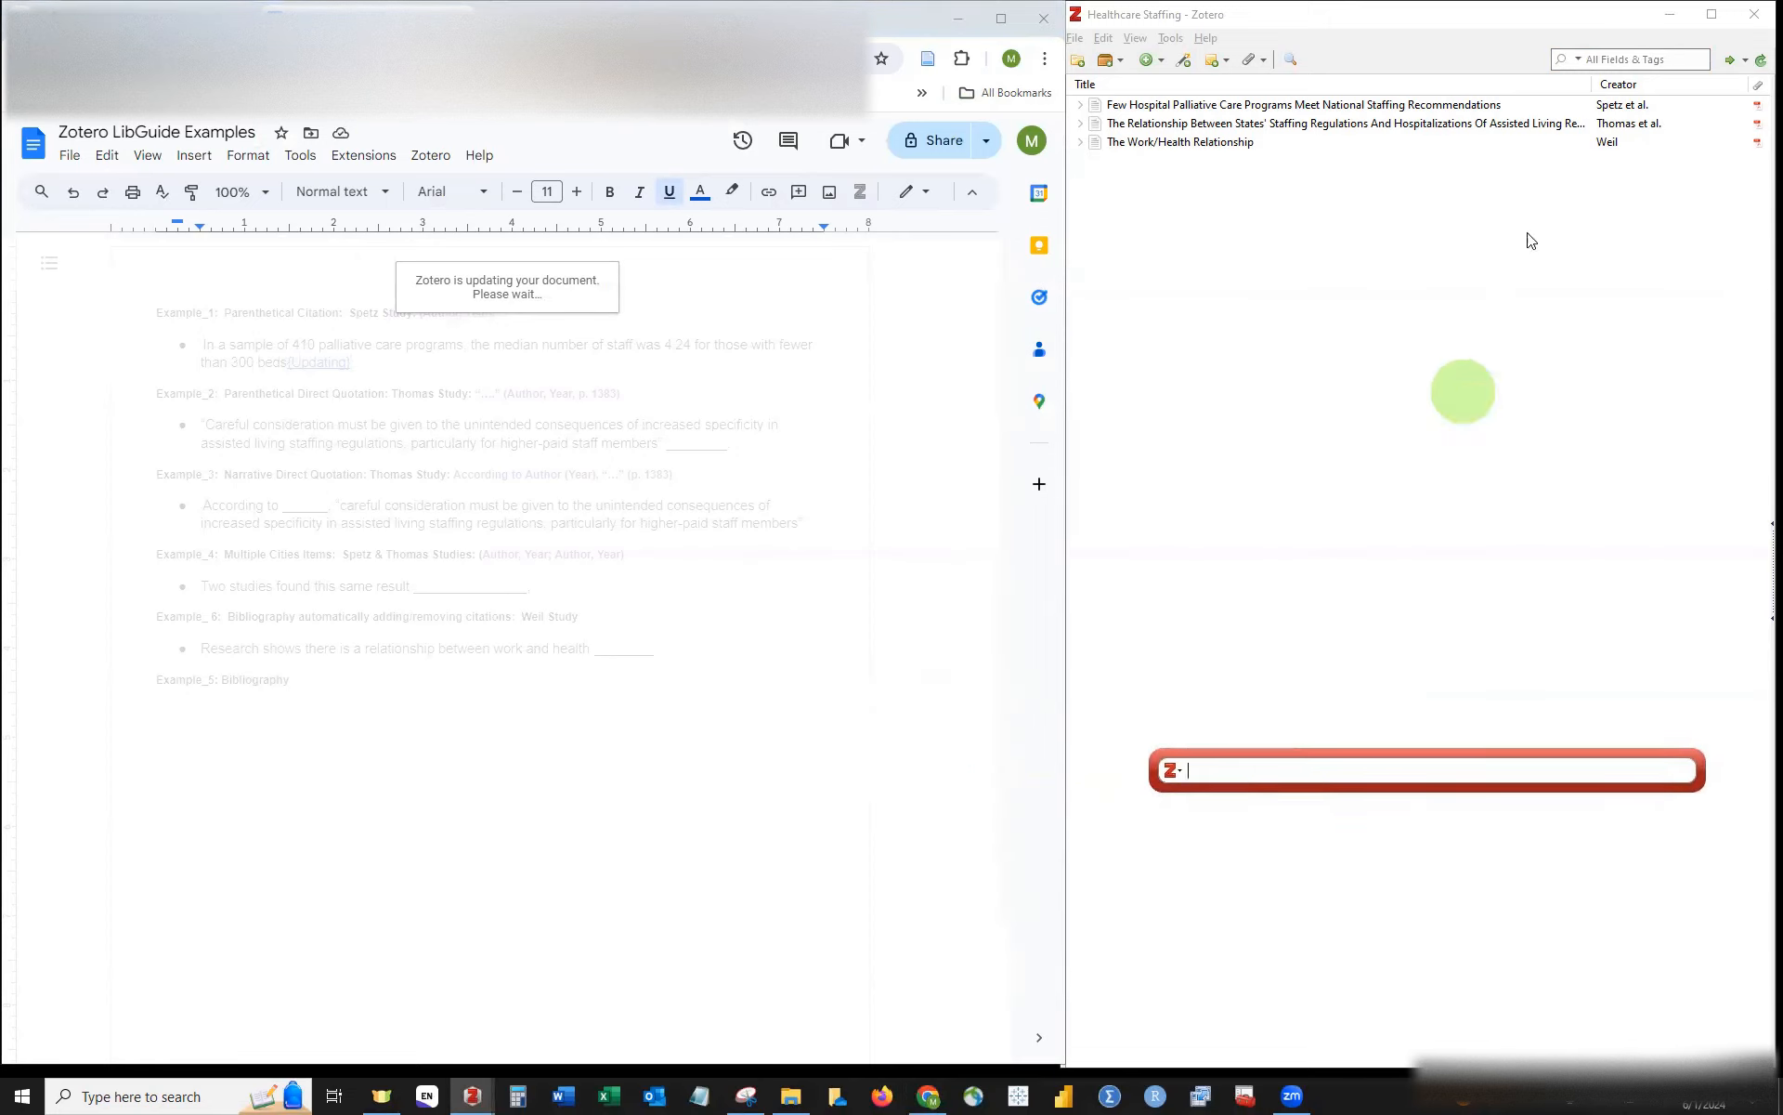
pyautogui.click(1574, 36)
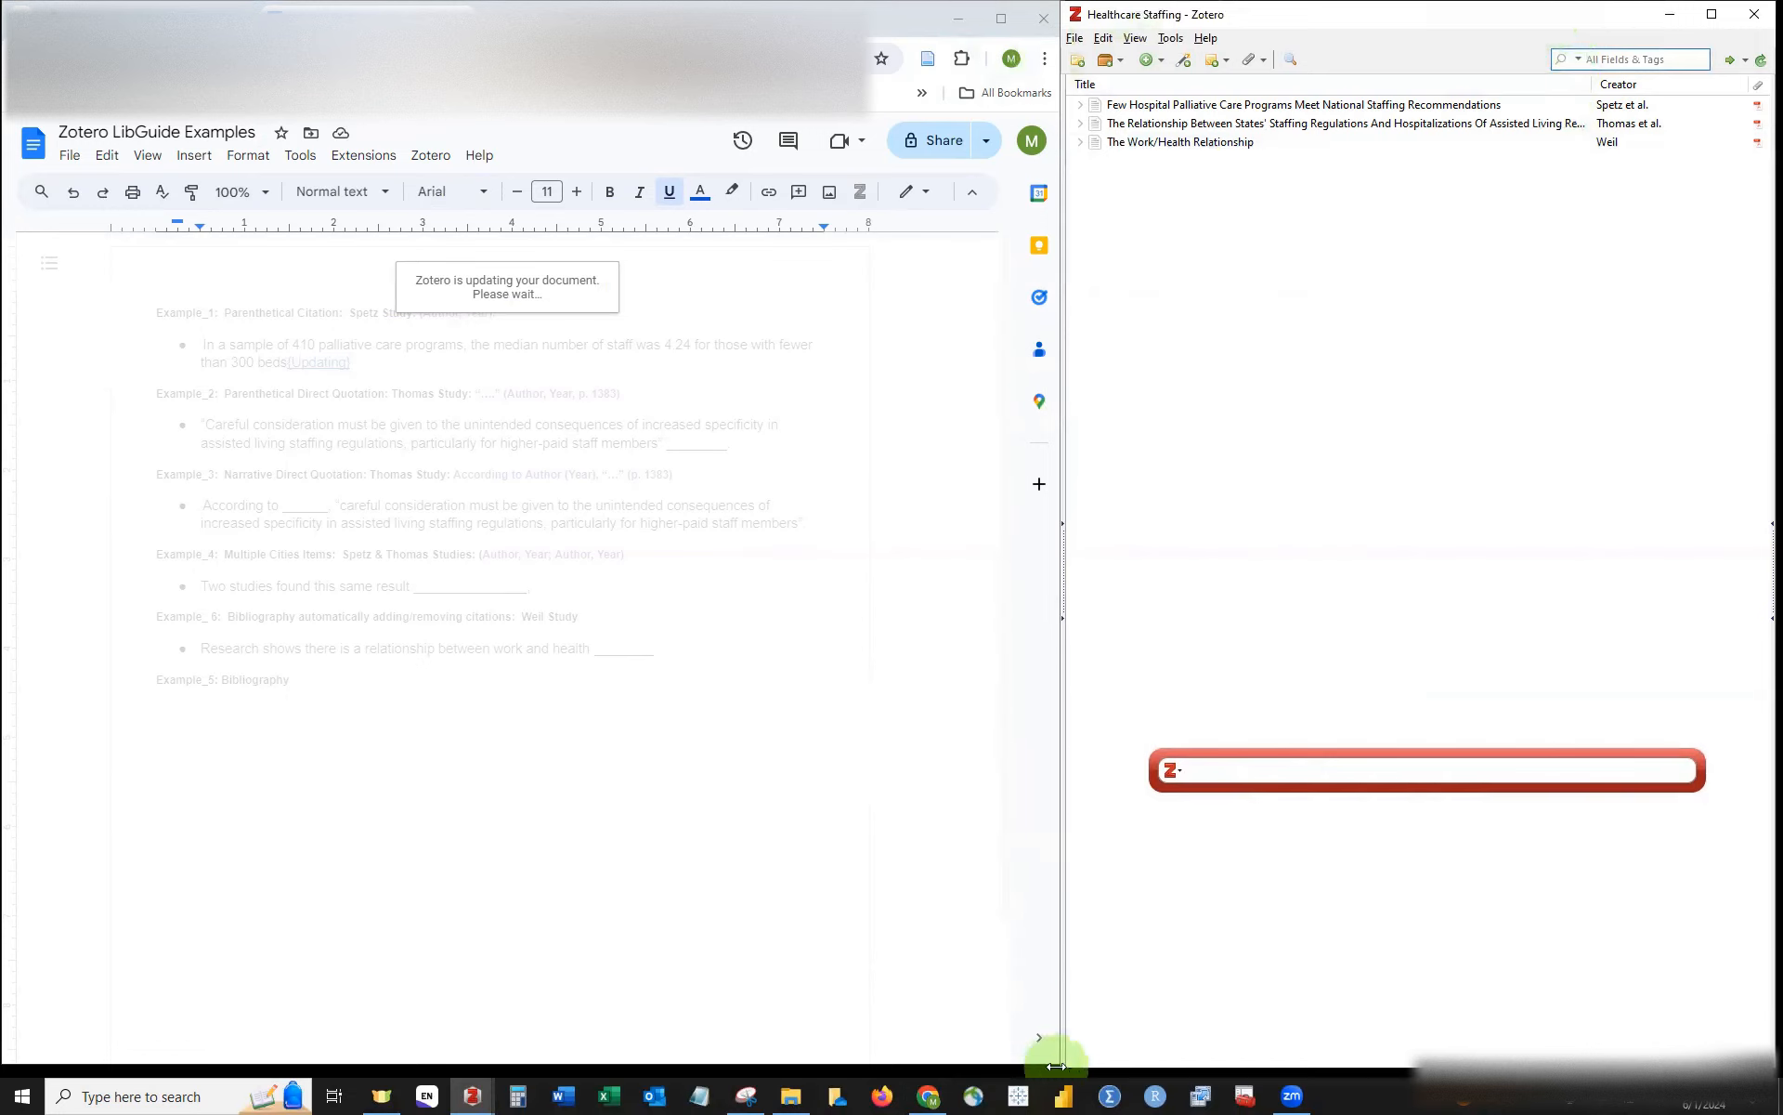
pyautogui.moveTo(1058, 1065); pyautogui.dragTo(1357, 923)
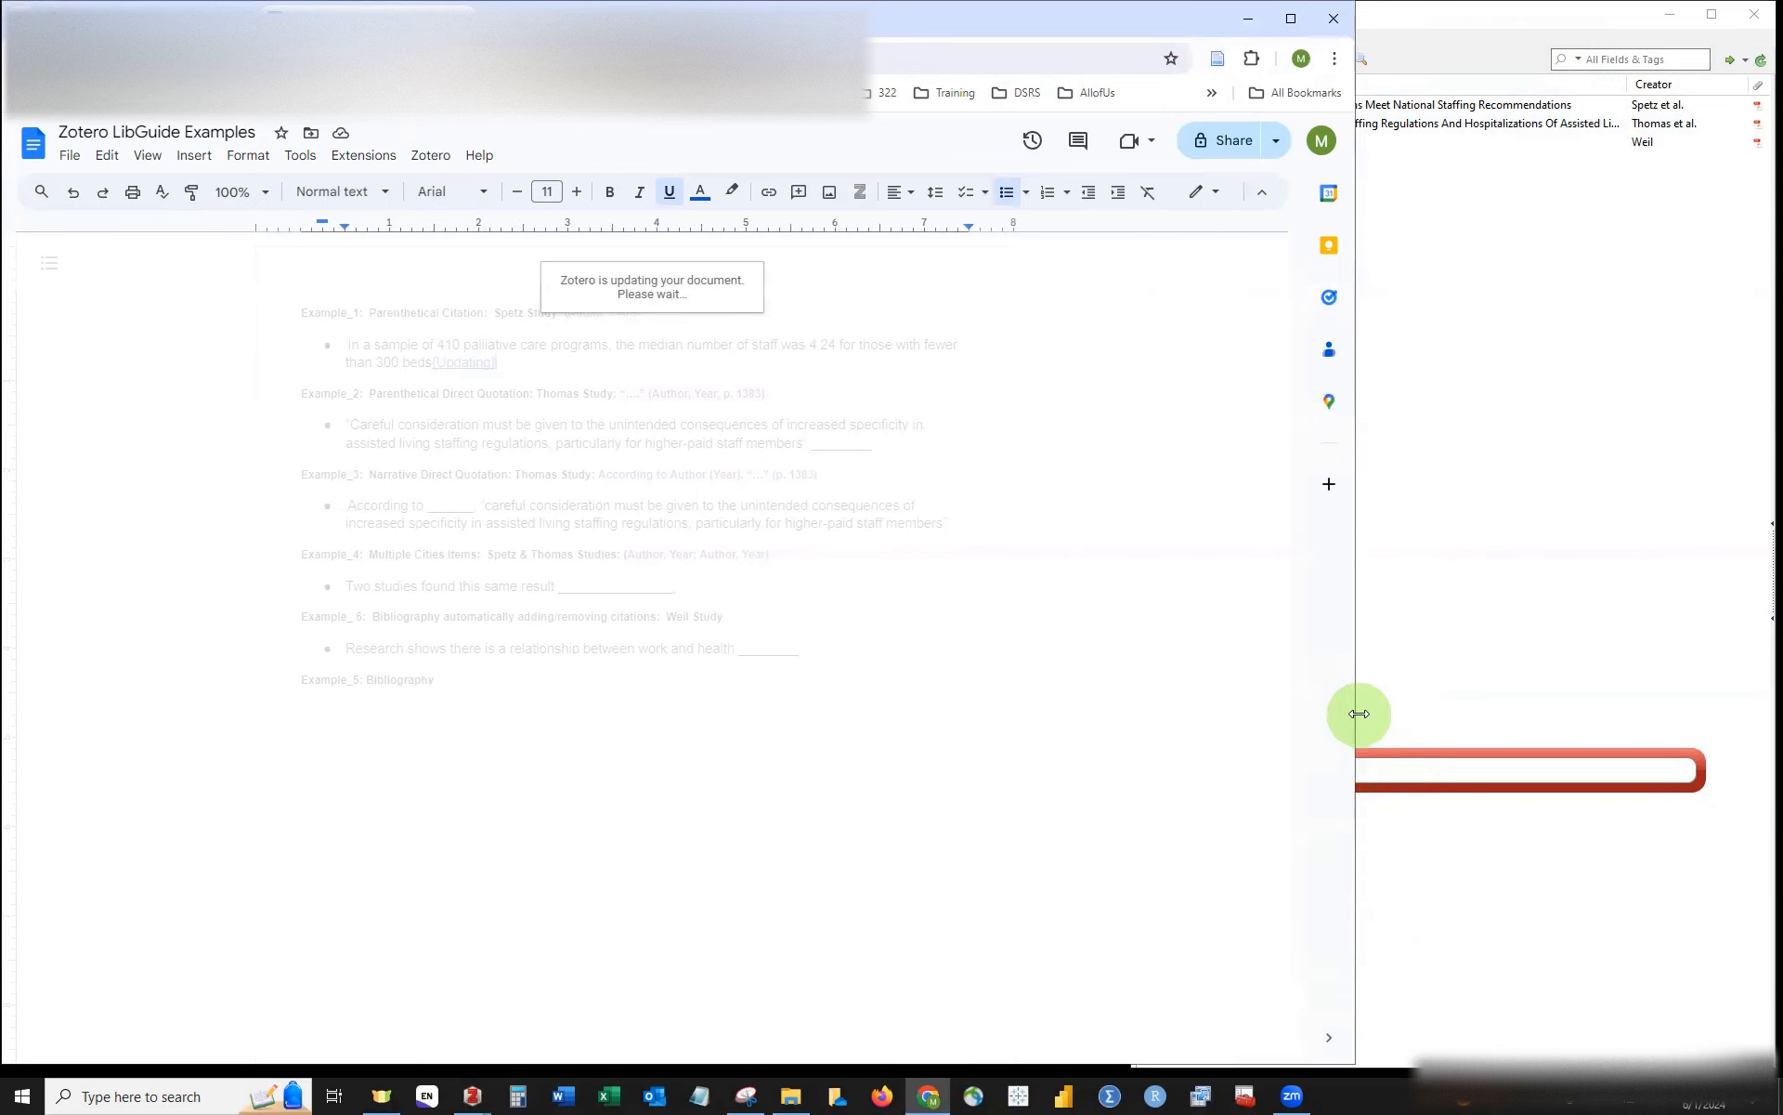
pyautogui.moveTo(471, 1096)
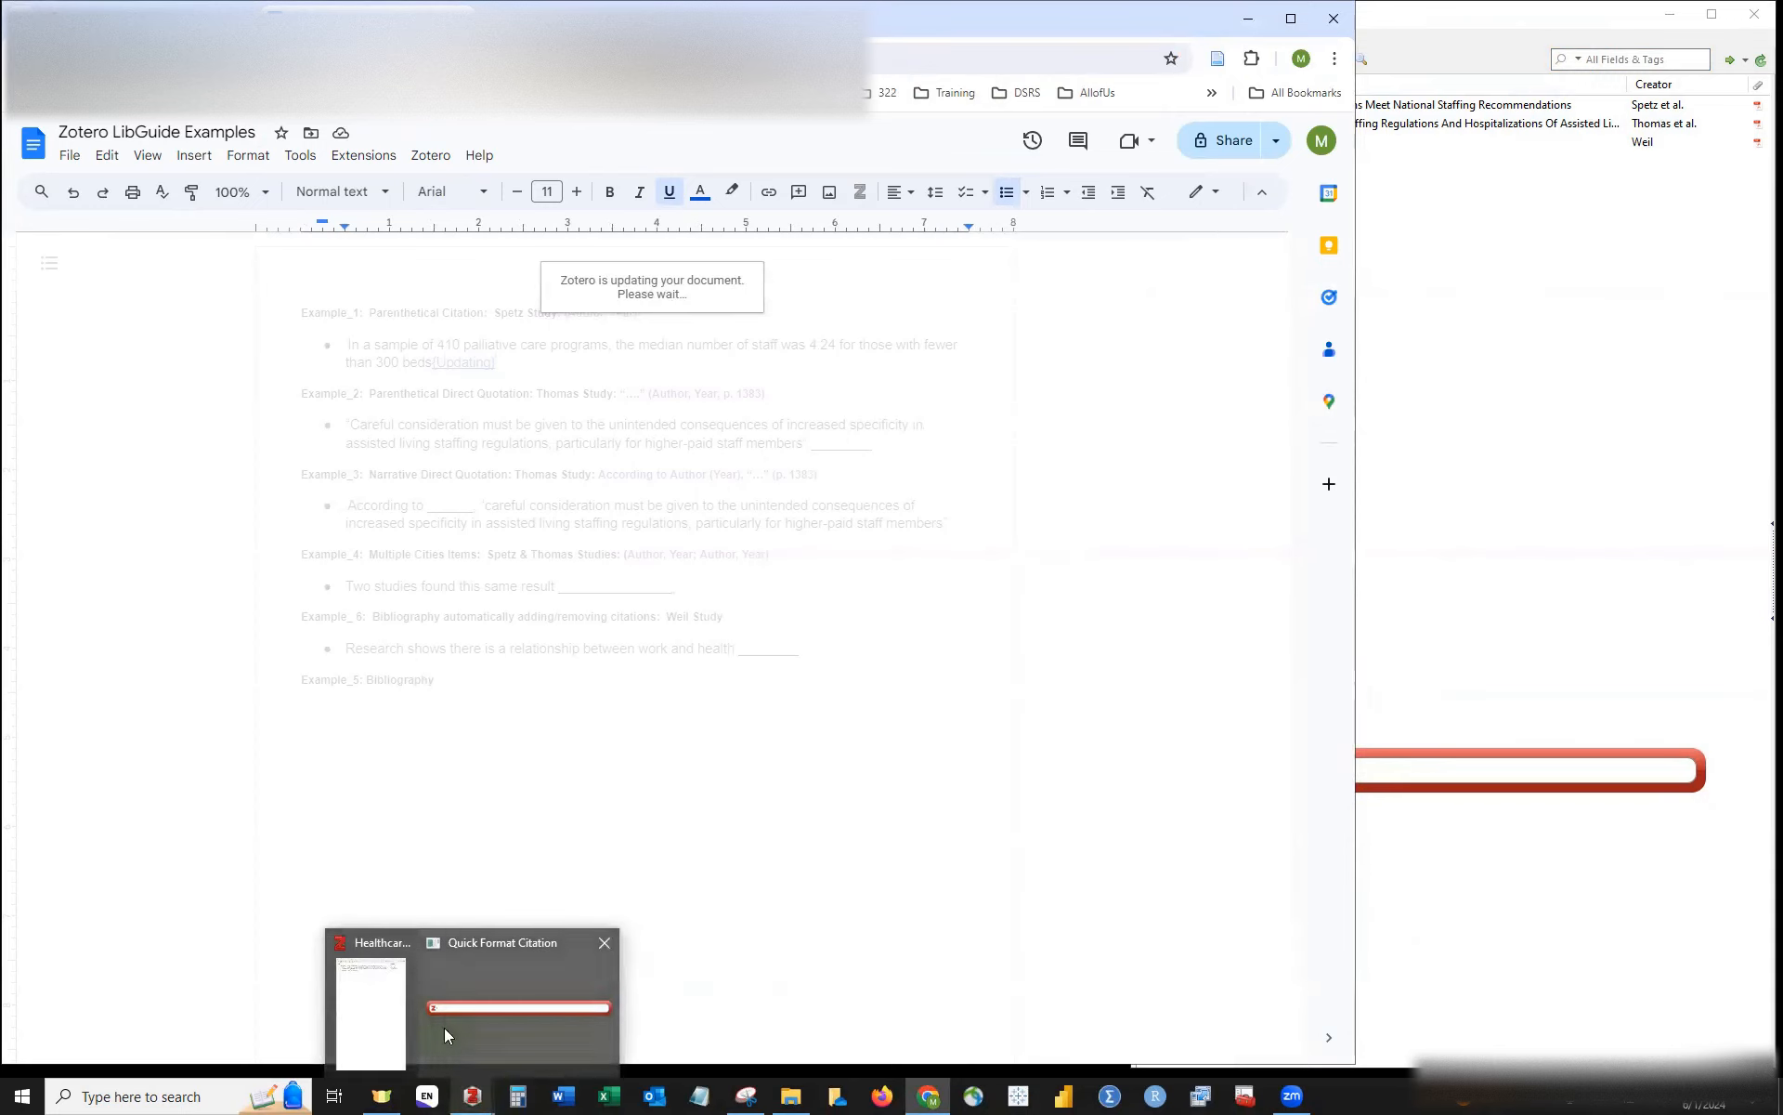
pyautogui.click(1430, 753)
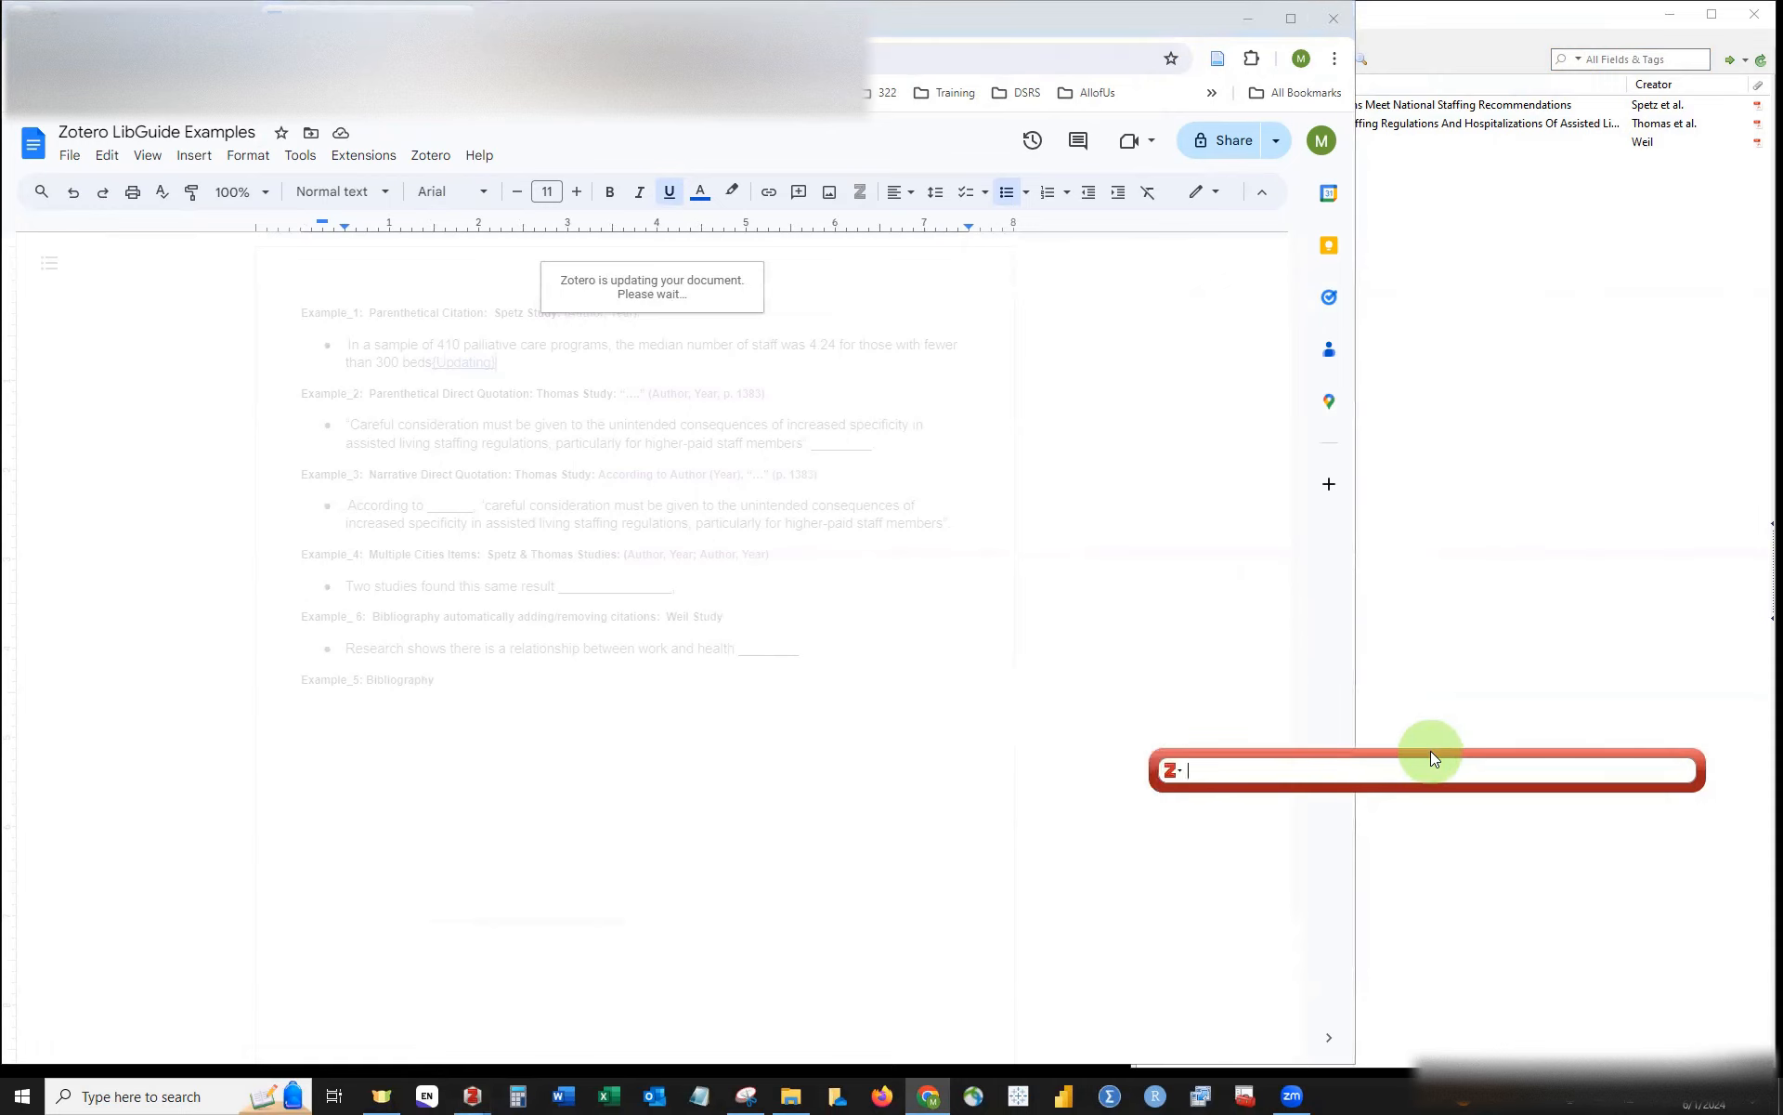
pyautogui.click(1357, 684)
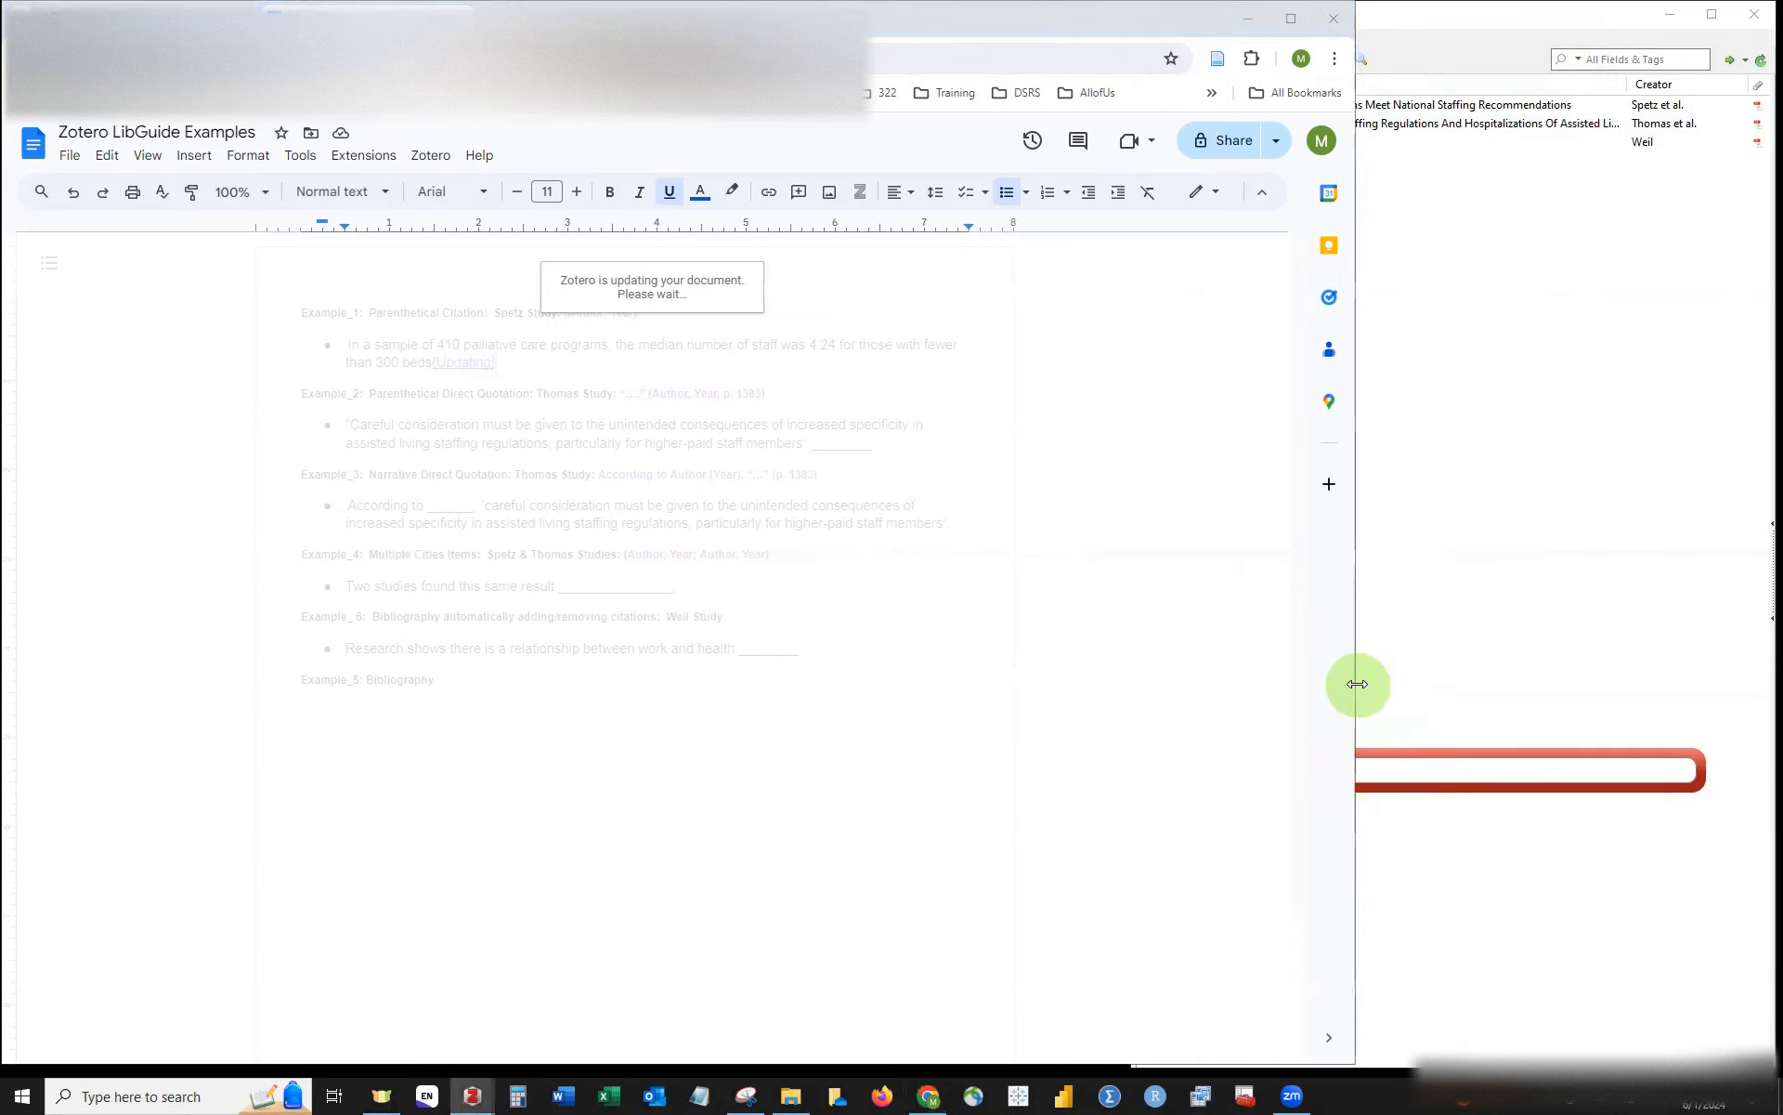
pyautogui.moveTo(1357, 685); pyautogui.dragTo(1128, 679)
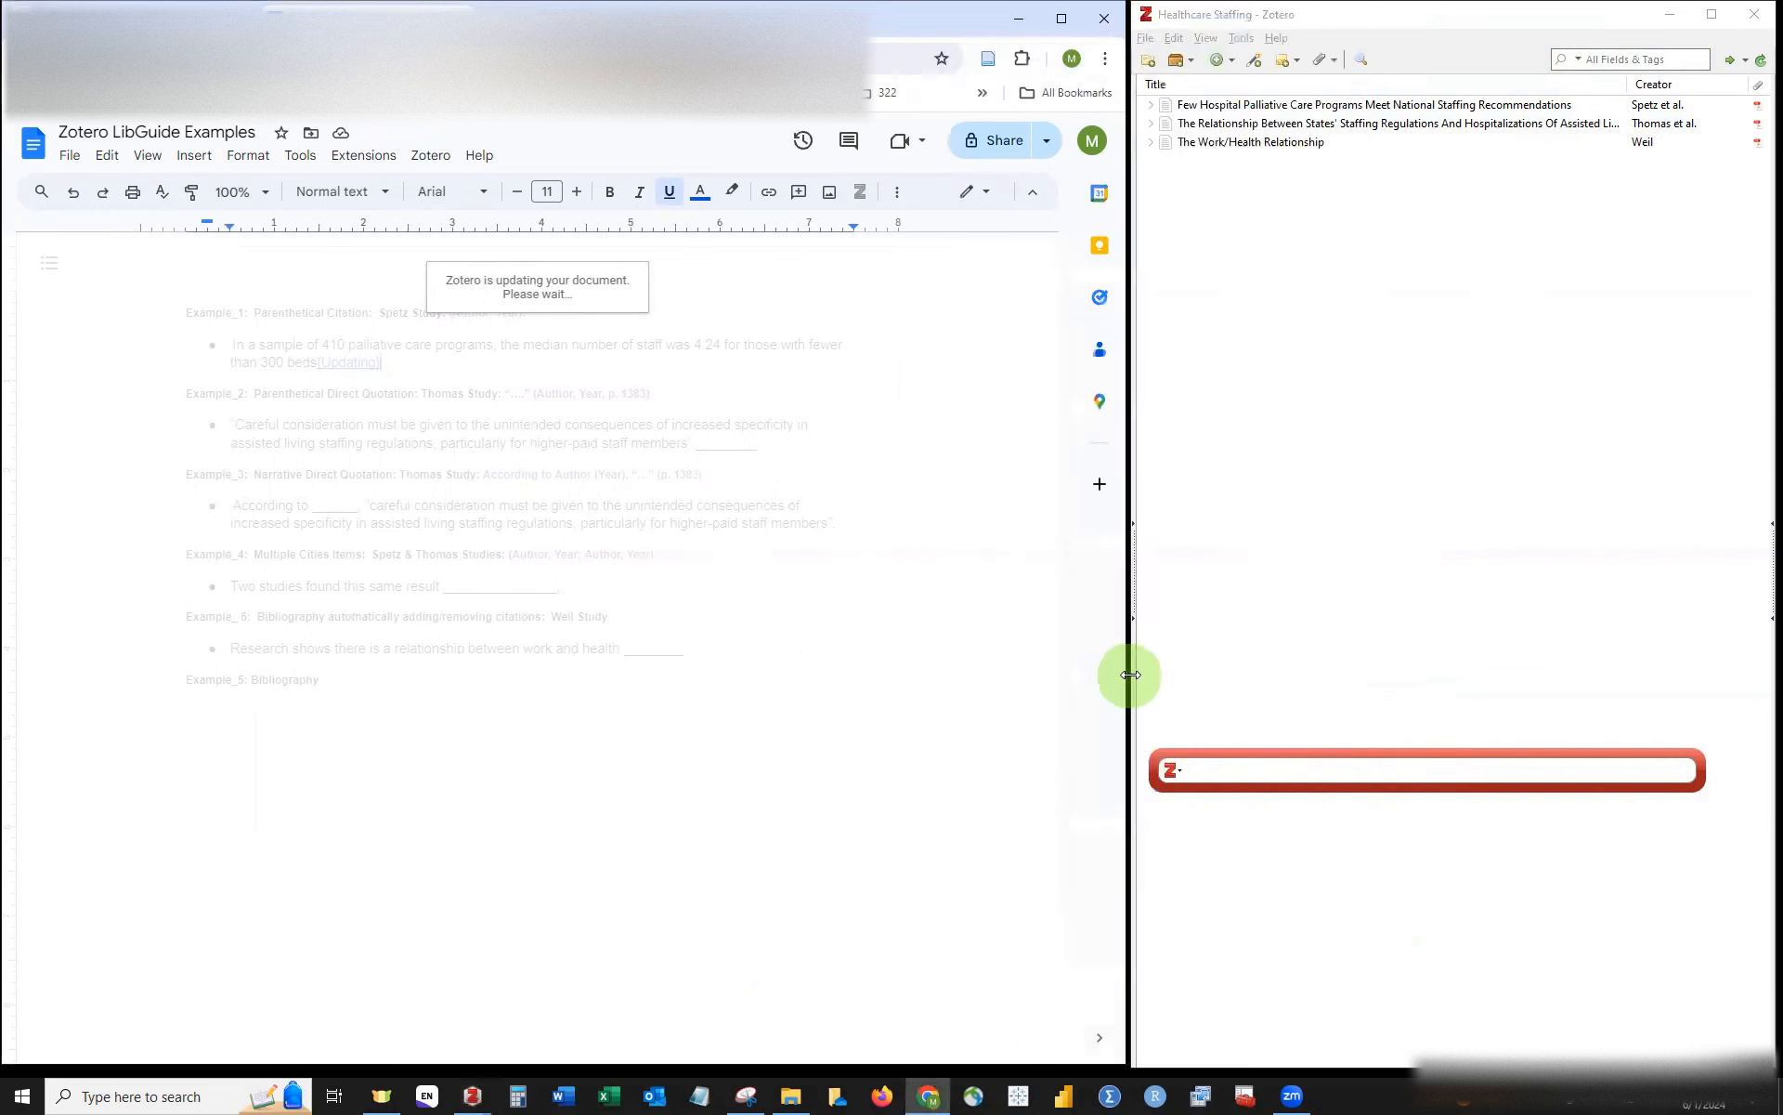
# Step: Search 'spetz' and insert the (Spetz et al., 2016) citation after 'beds'
pyautogui.click(1257, 771)
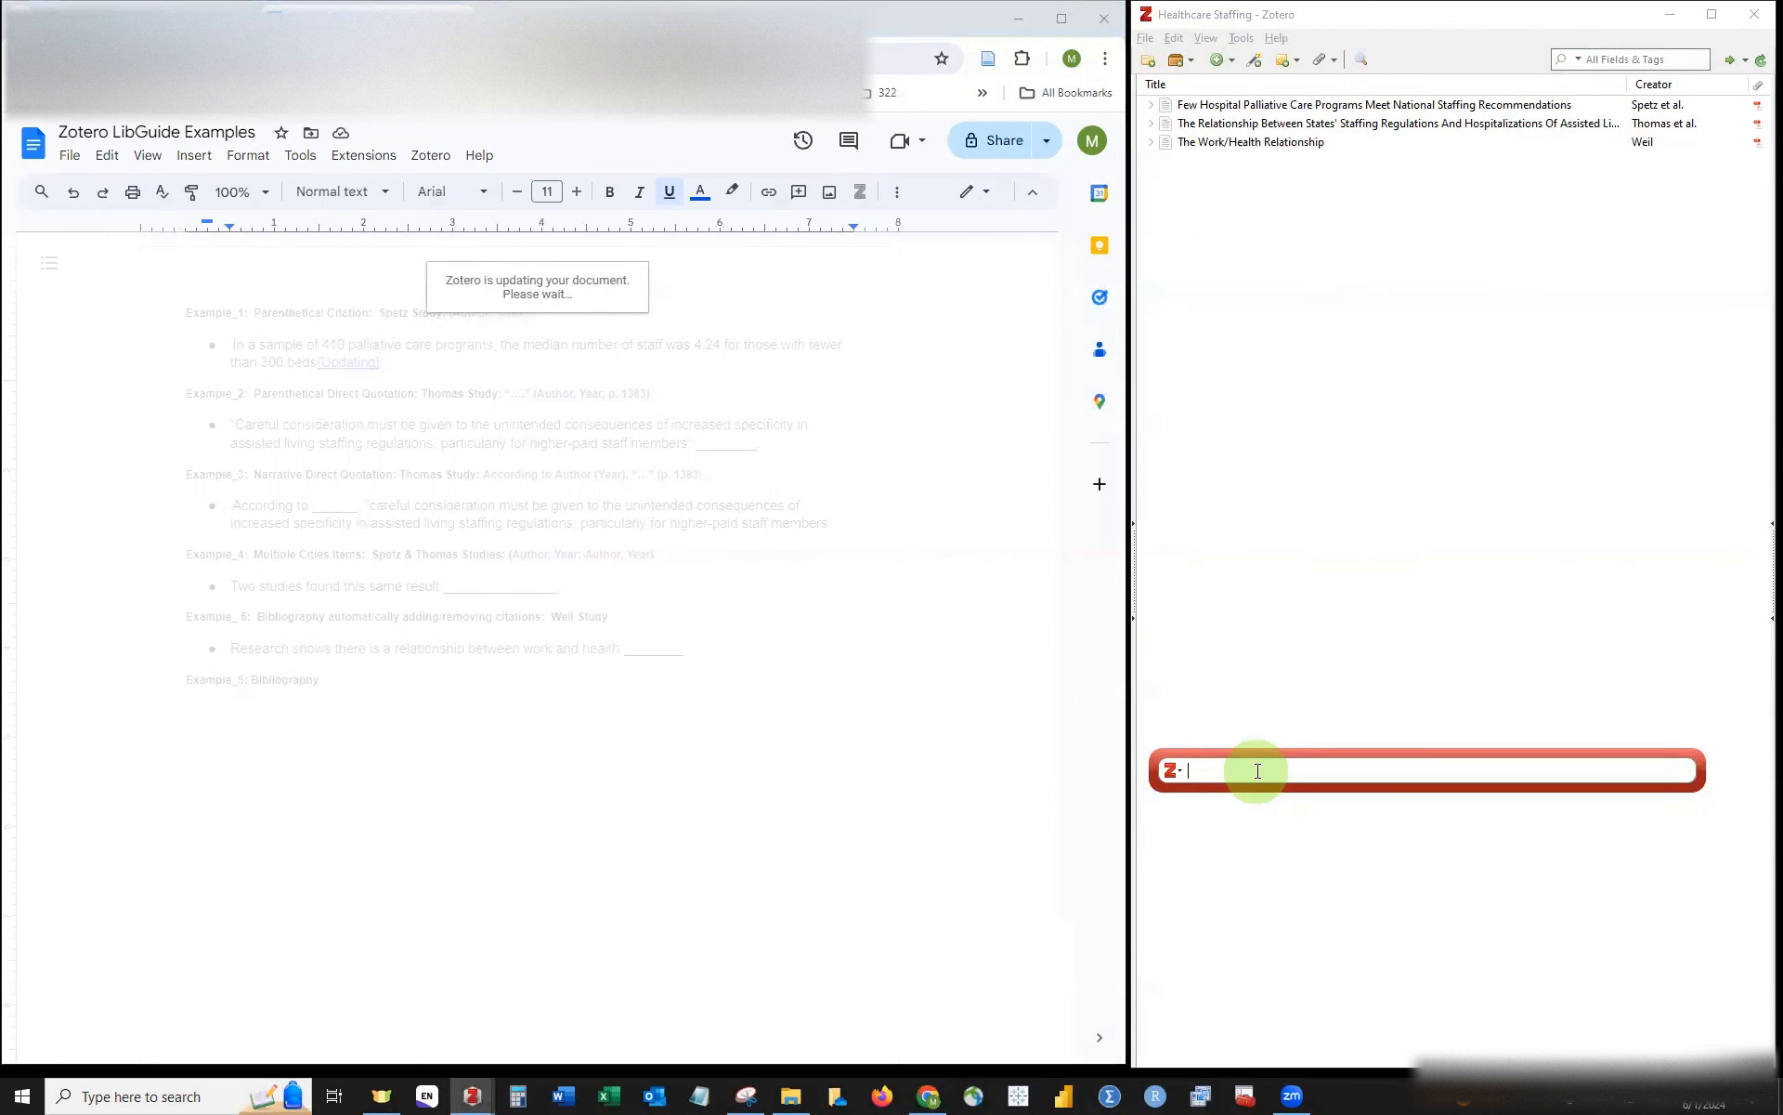
pyautogui.write('sp')
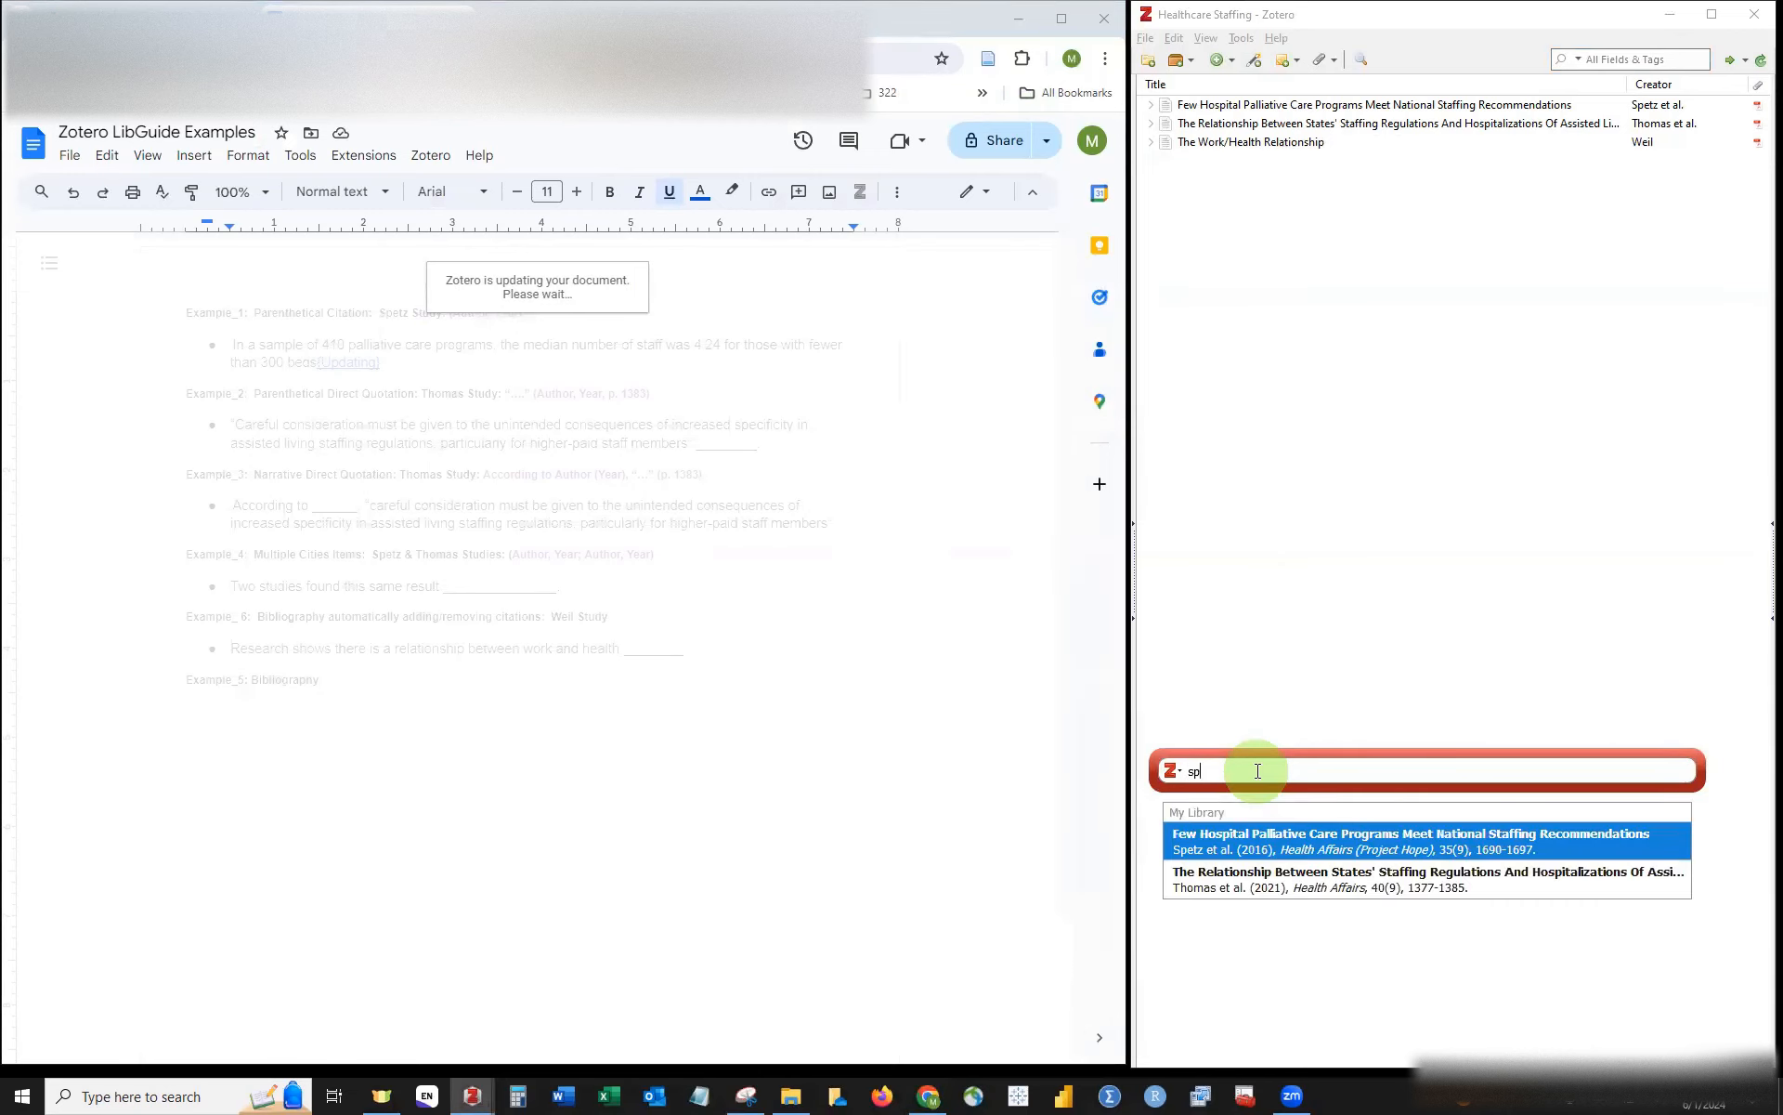
pyautogui.write('etz')
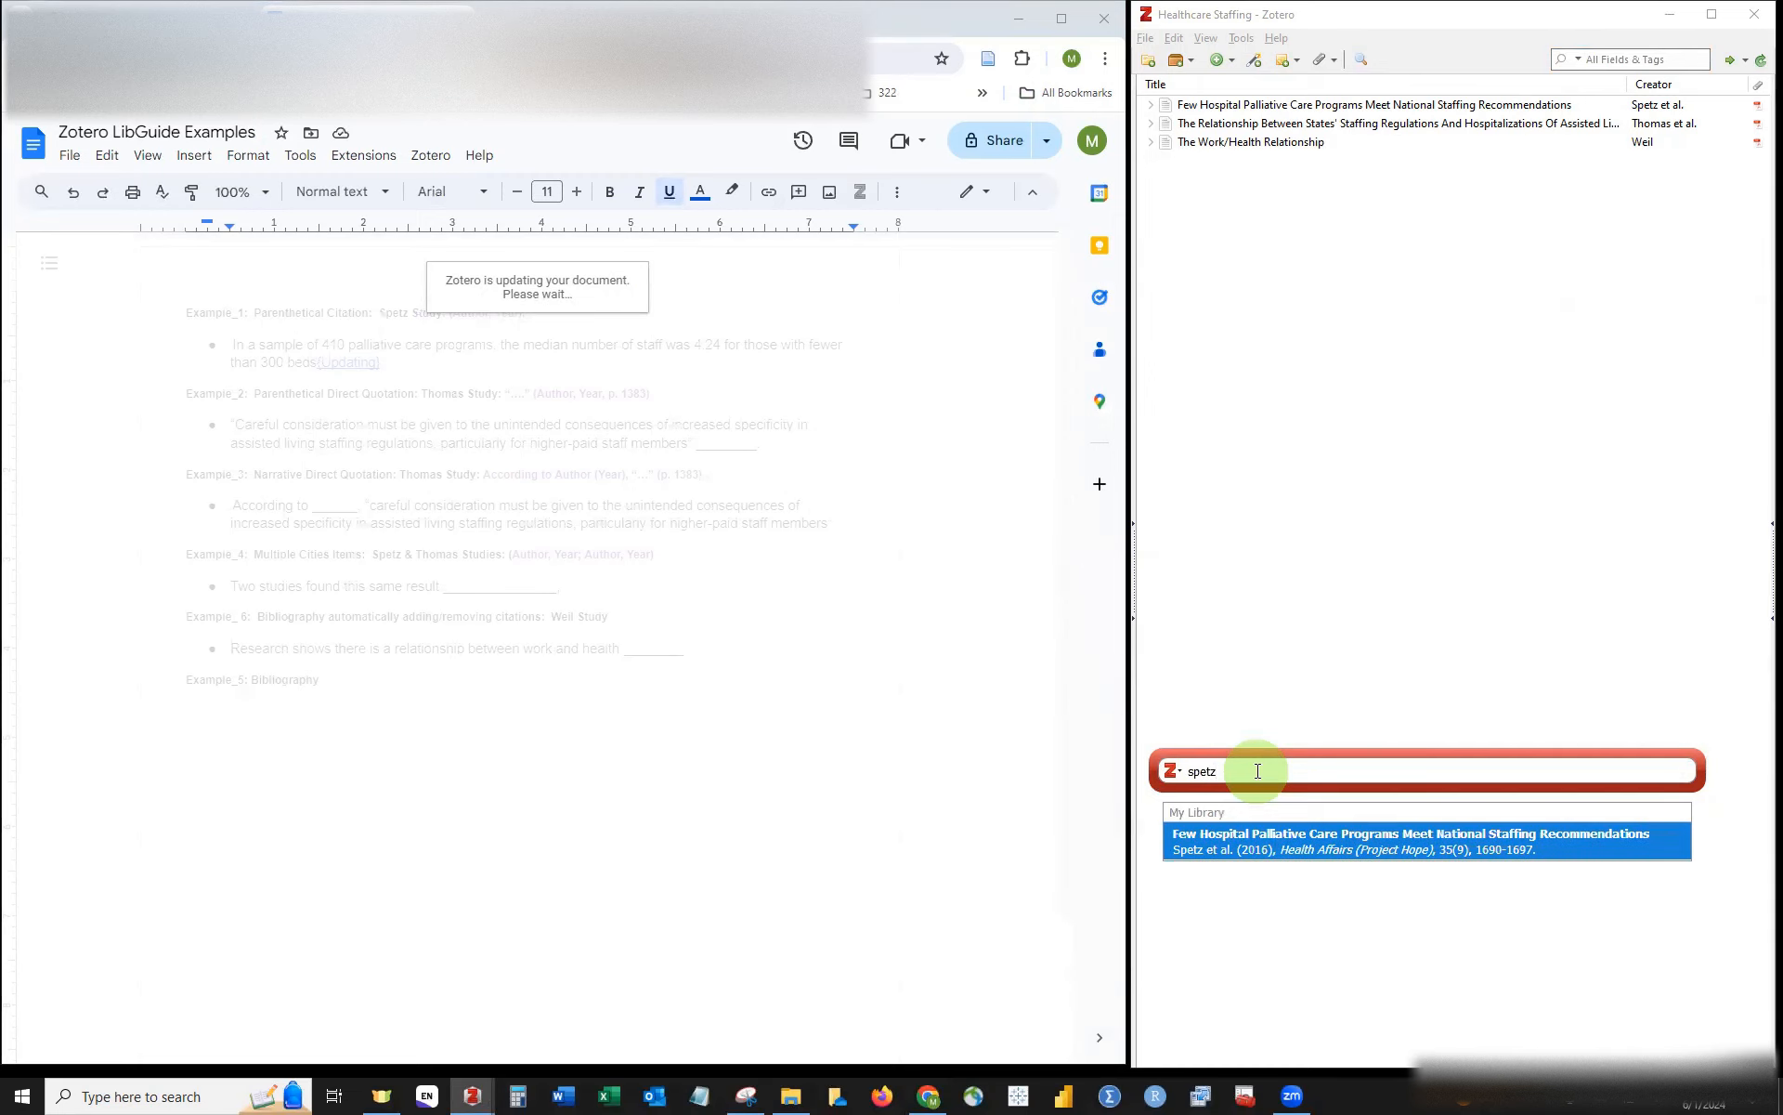
pyautogui.press('Return')
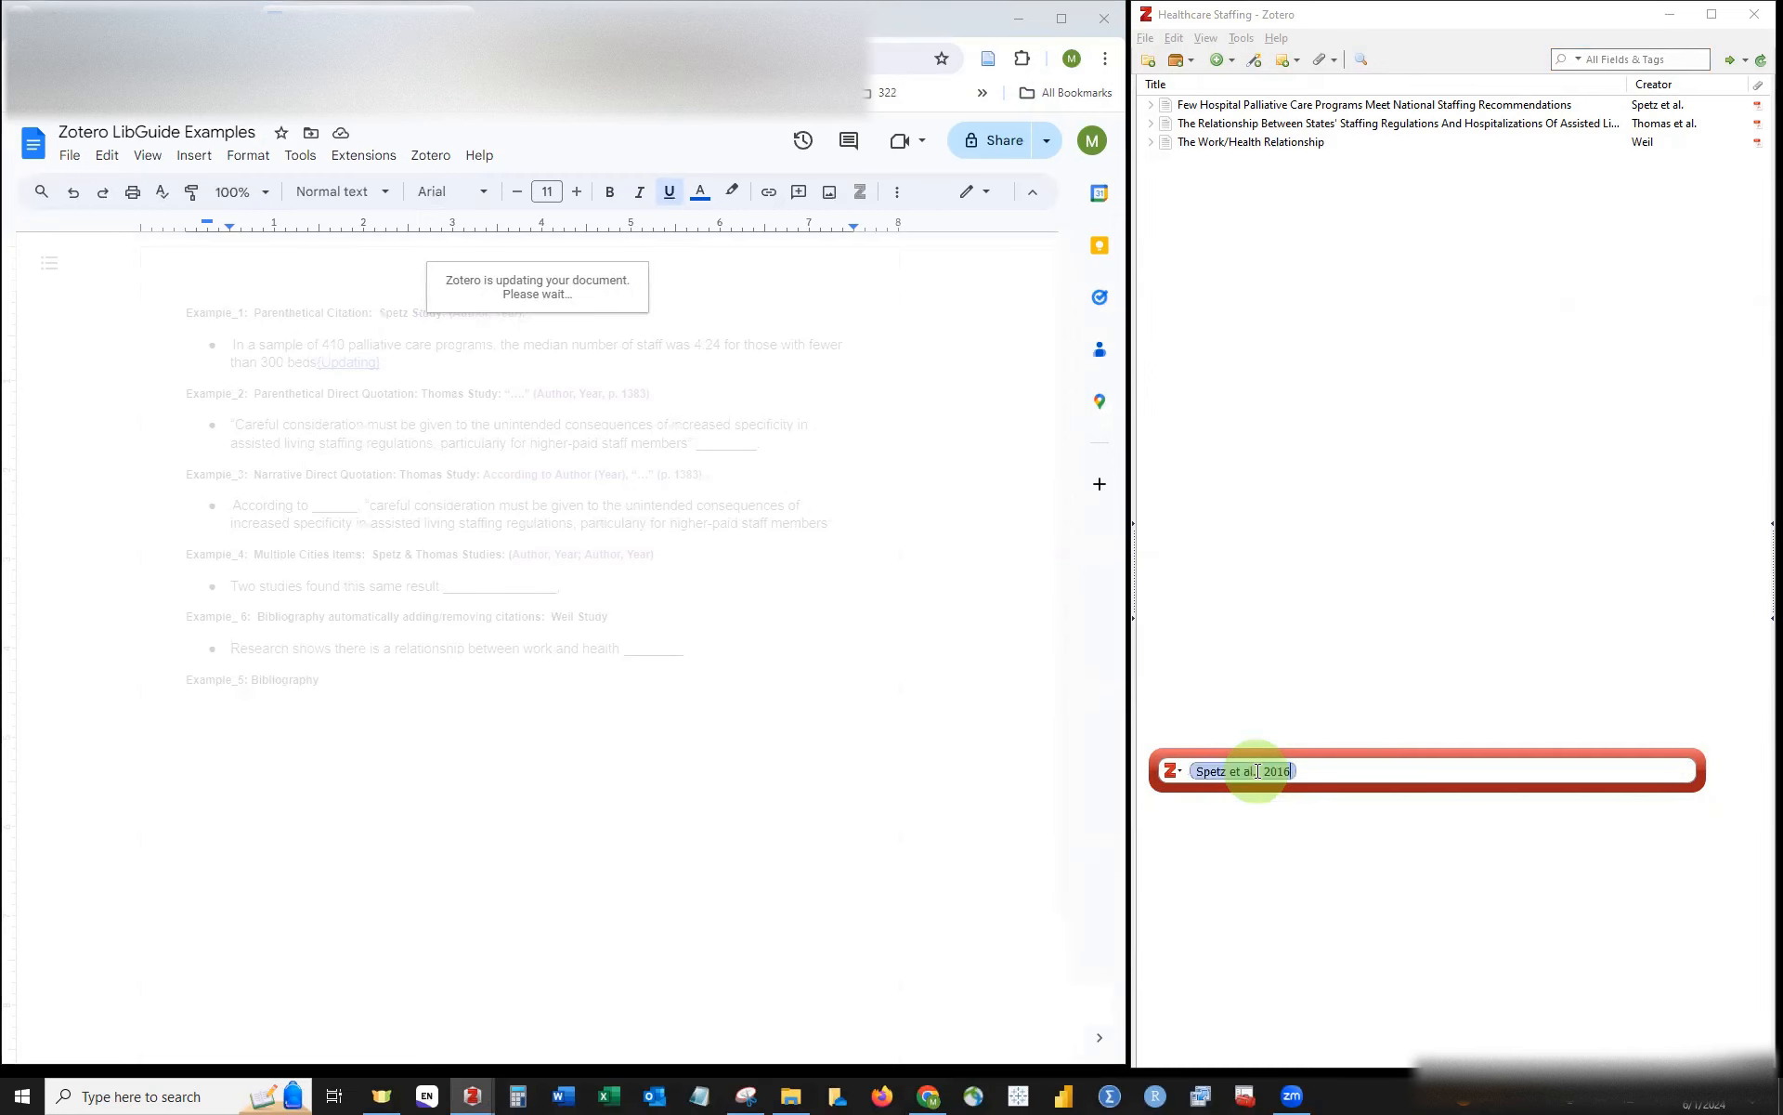
pyautogui.press('Return')
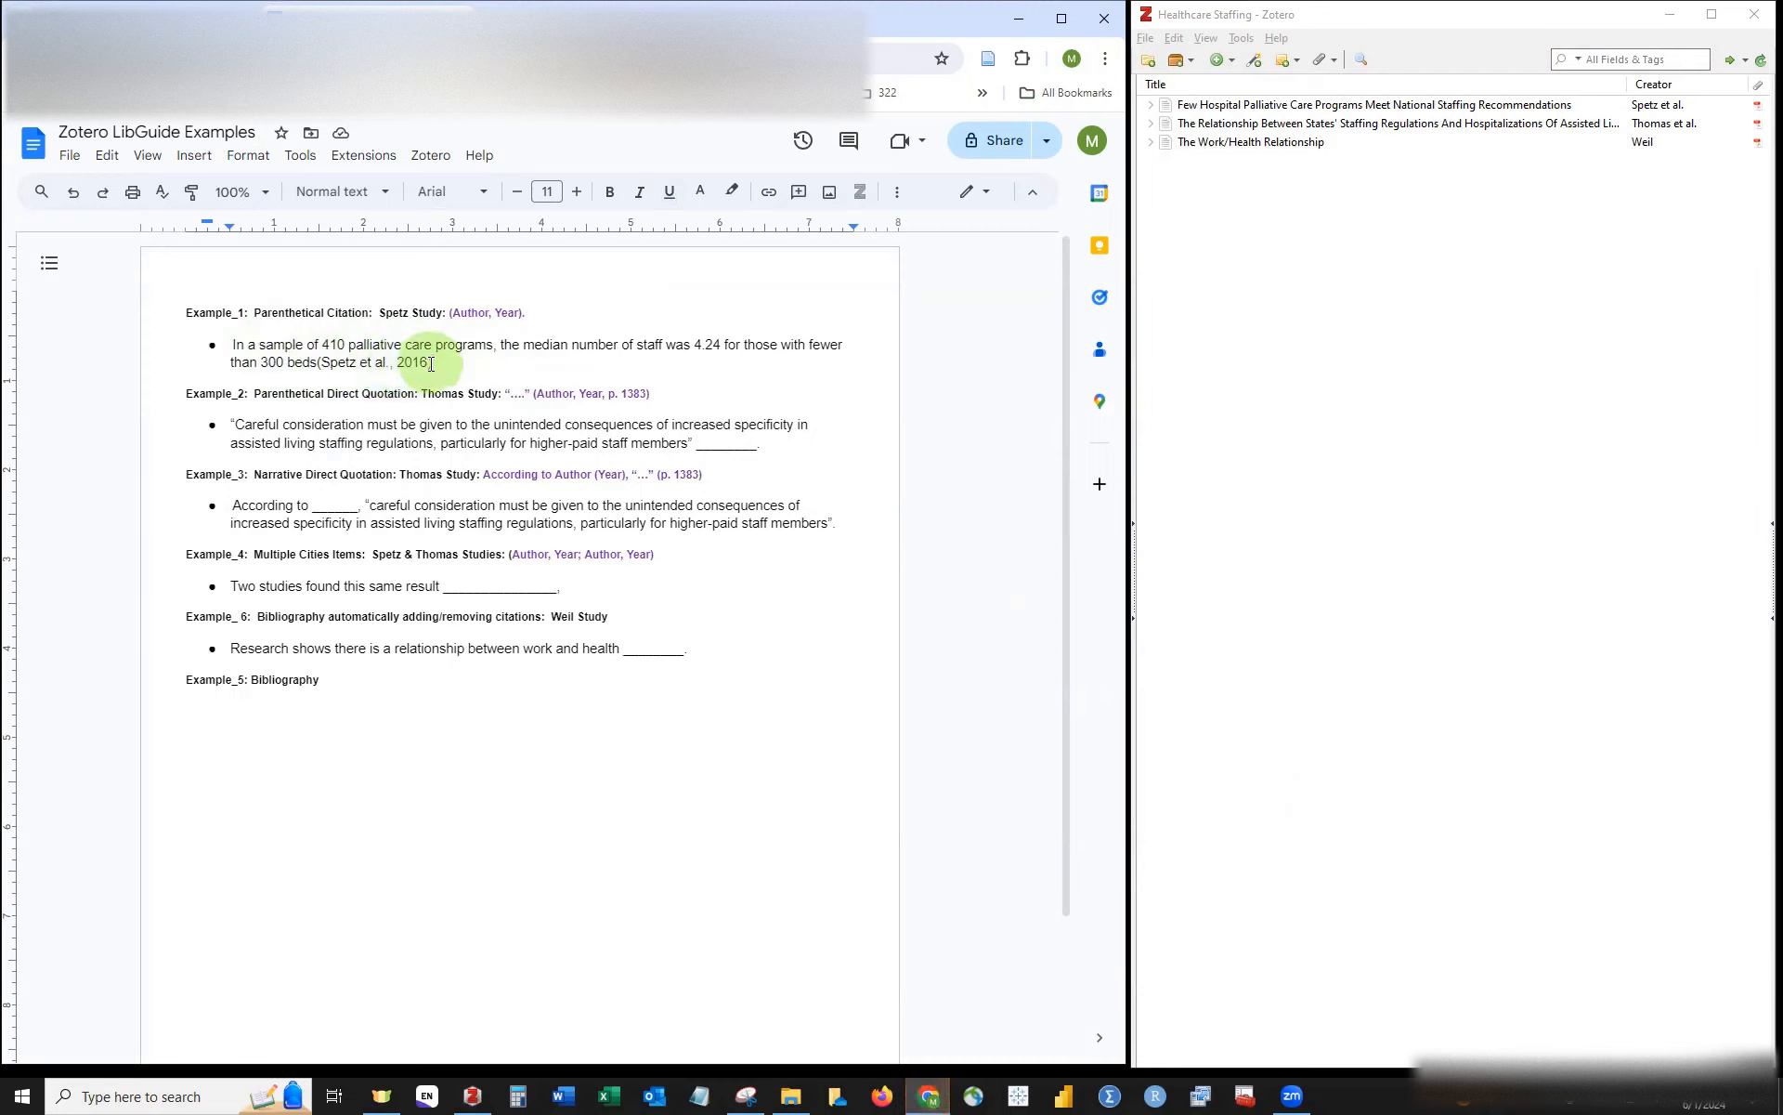
# Step: Select the (Spetz et al., 2016) citation and colour it purple
pyautogui.click(317, 362)
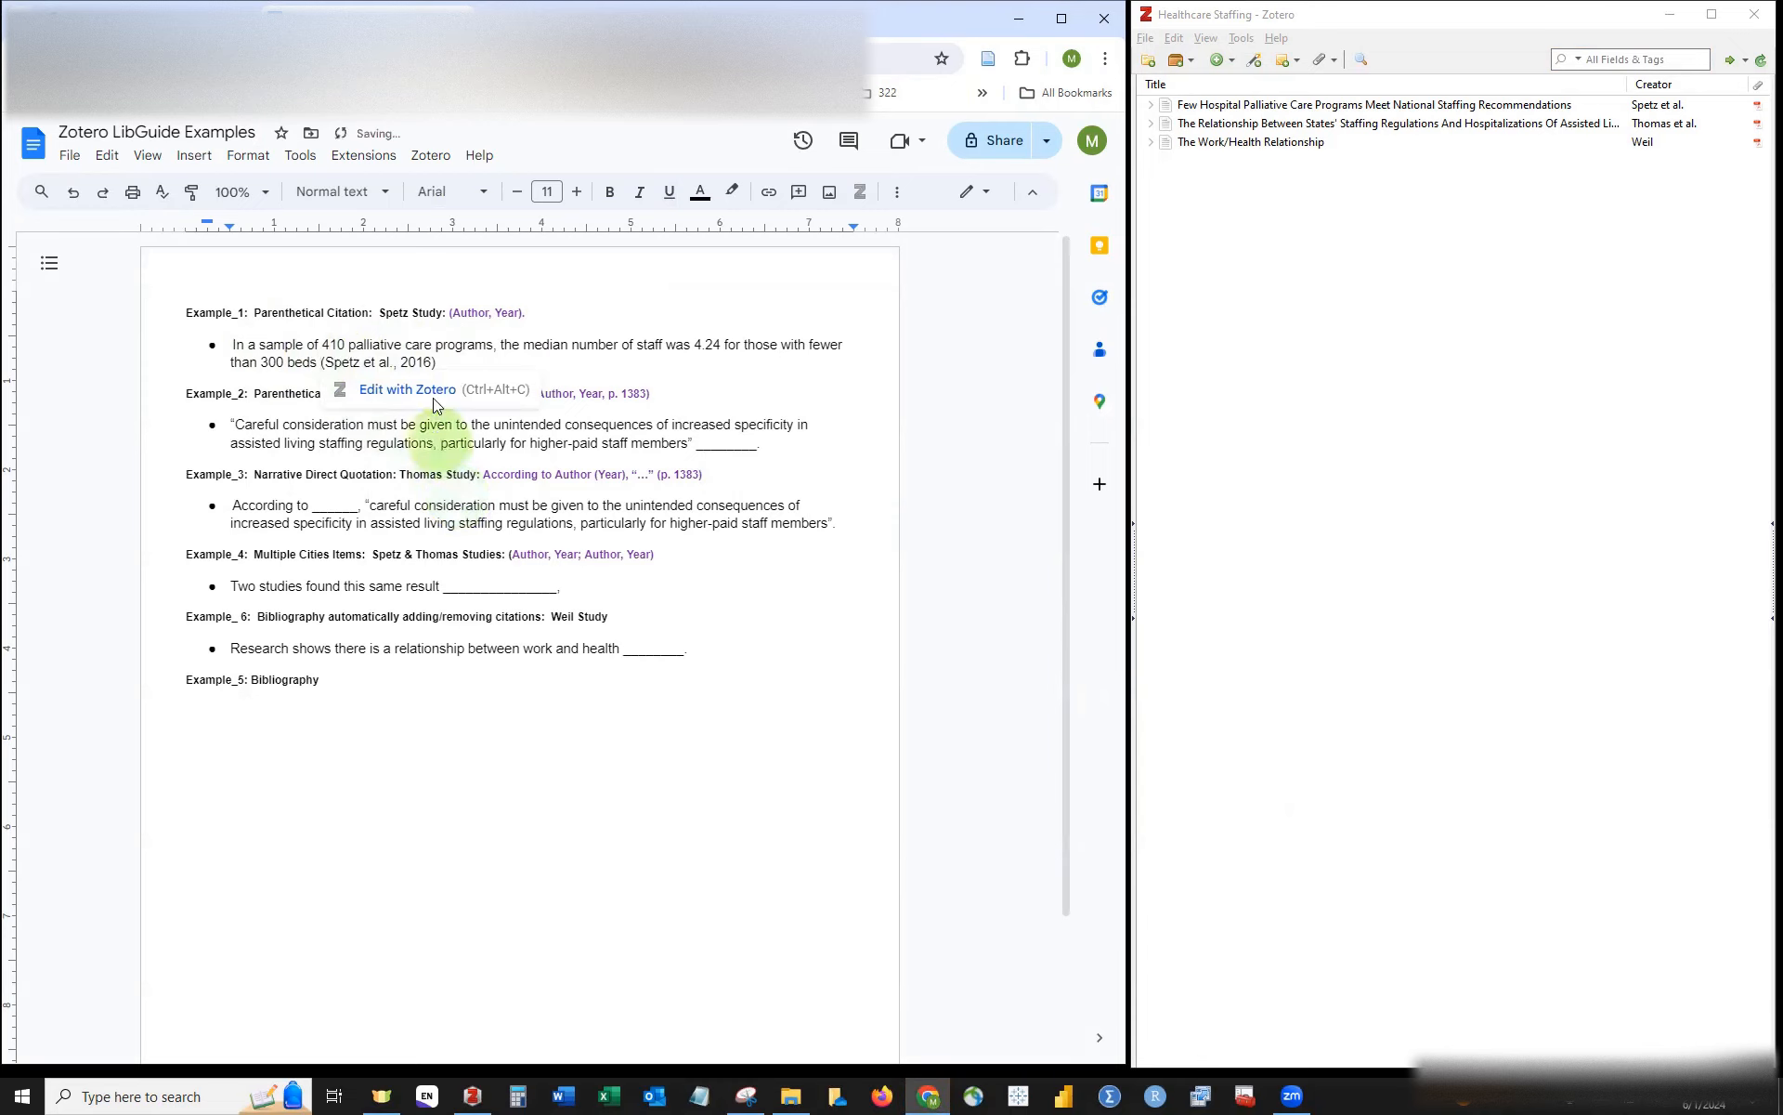
pyautogui.moveTo(407, 358); pyautogui.dragTo(327, 360)
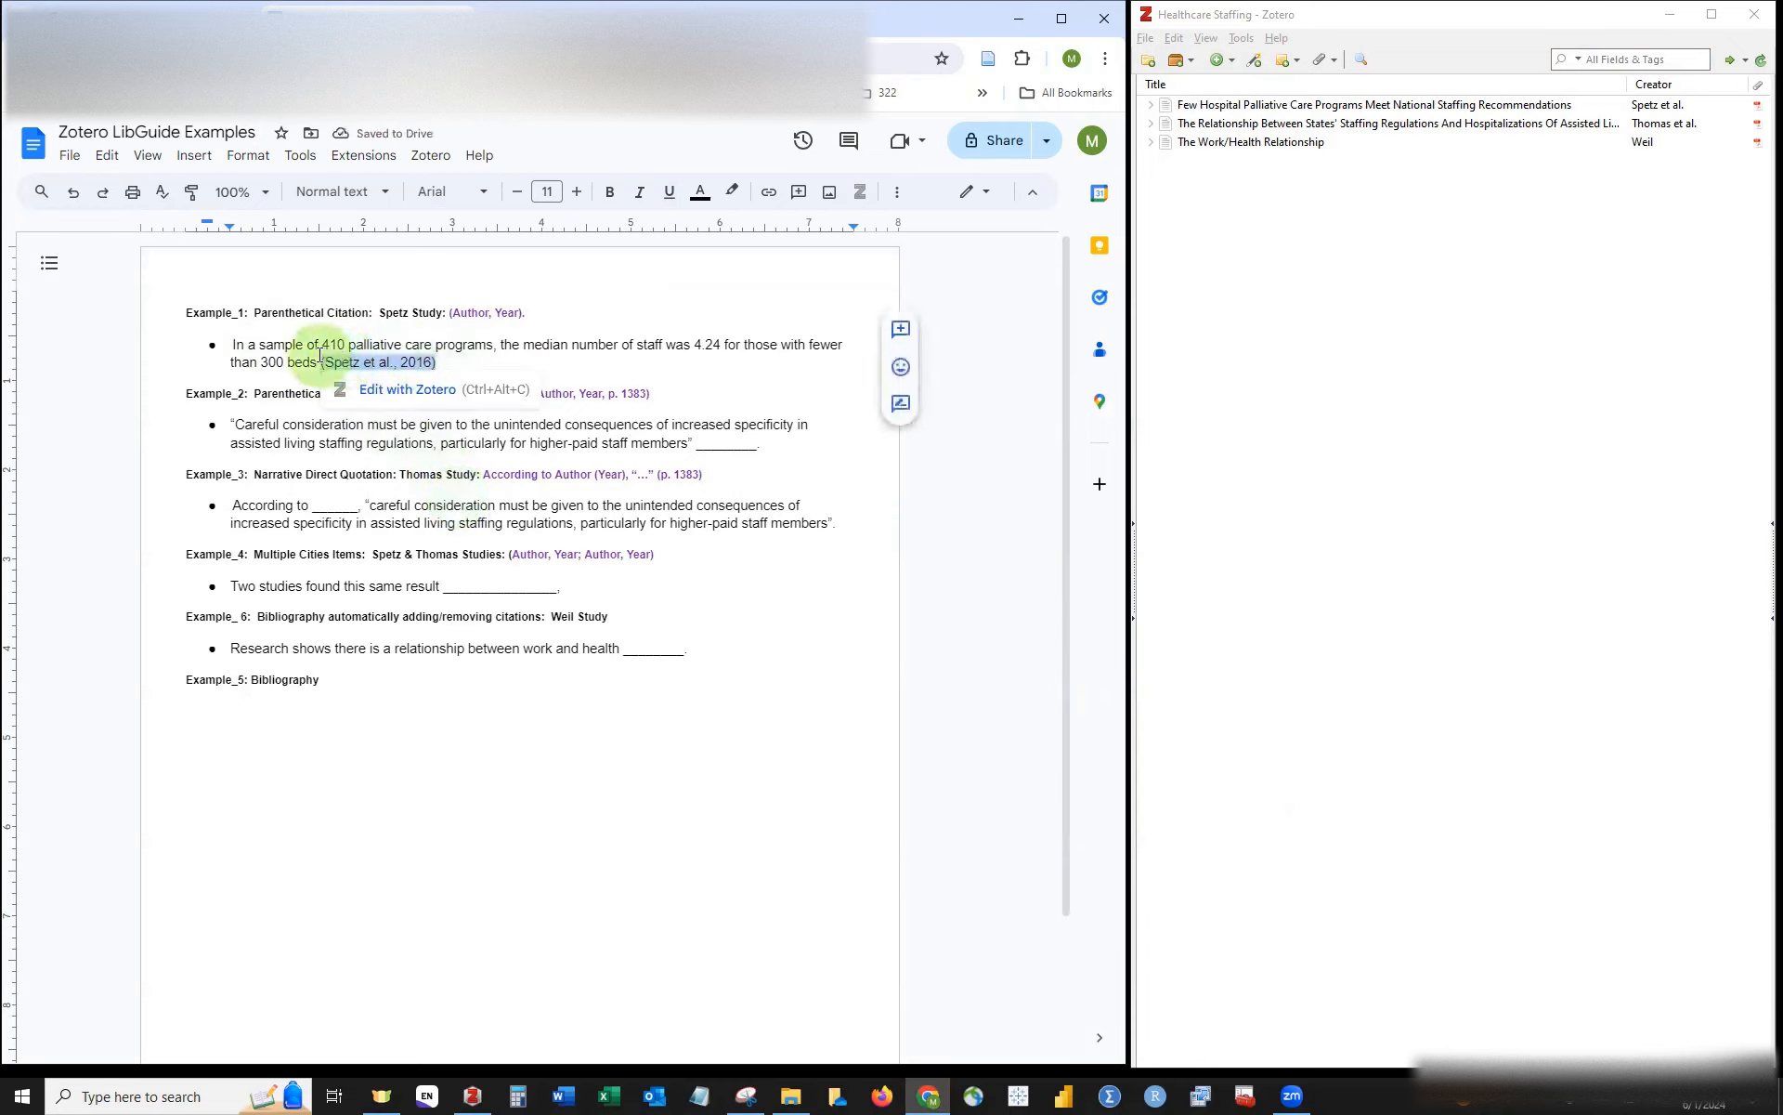
pyautogui.rightClick(411, 359)
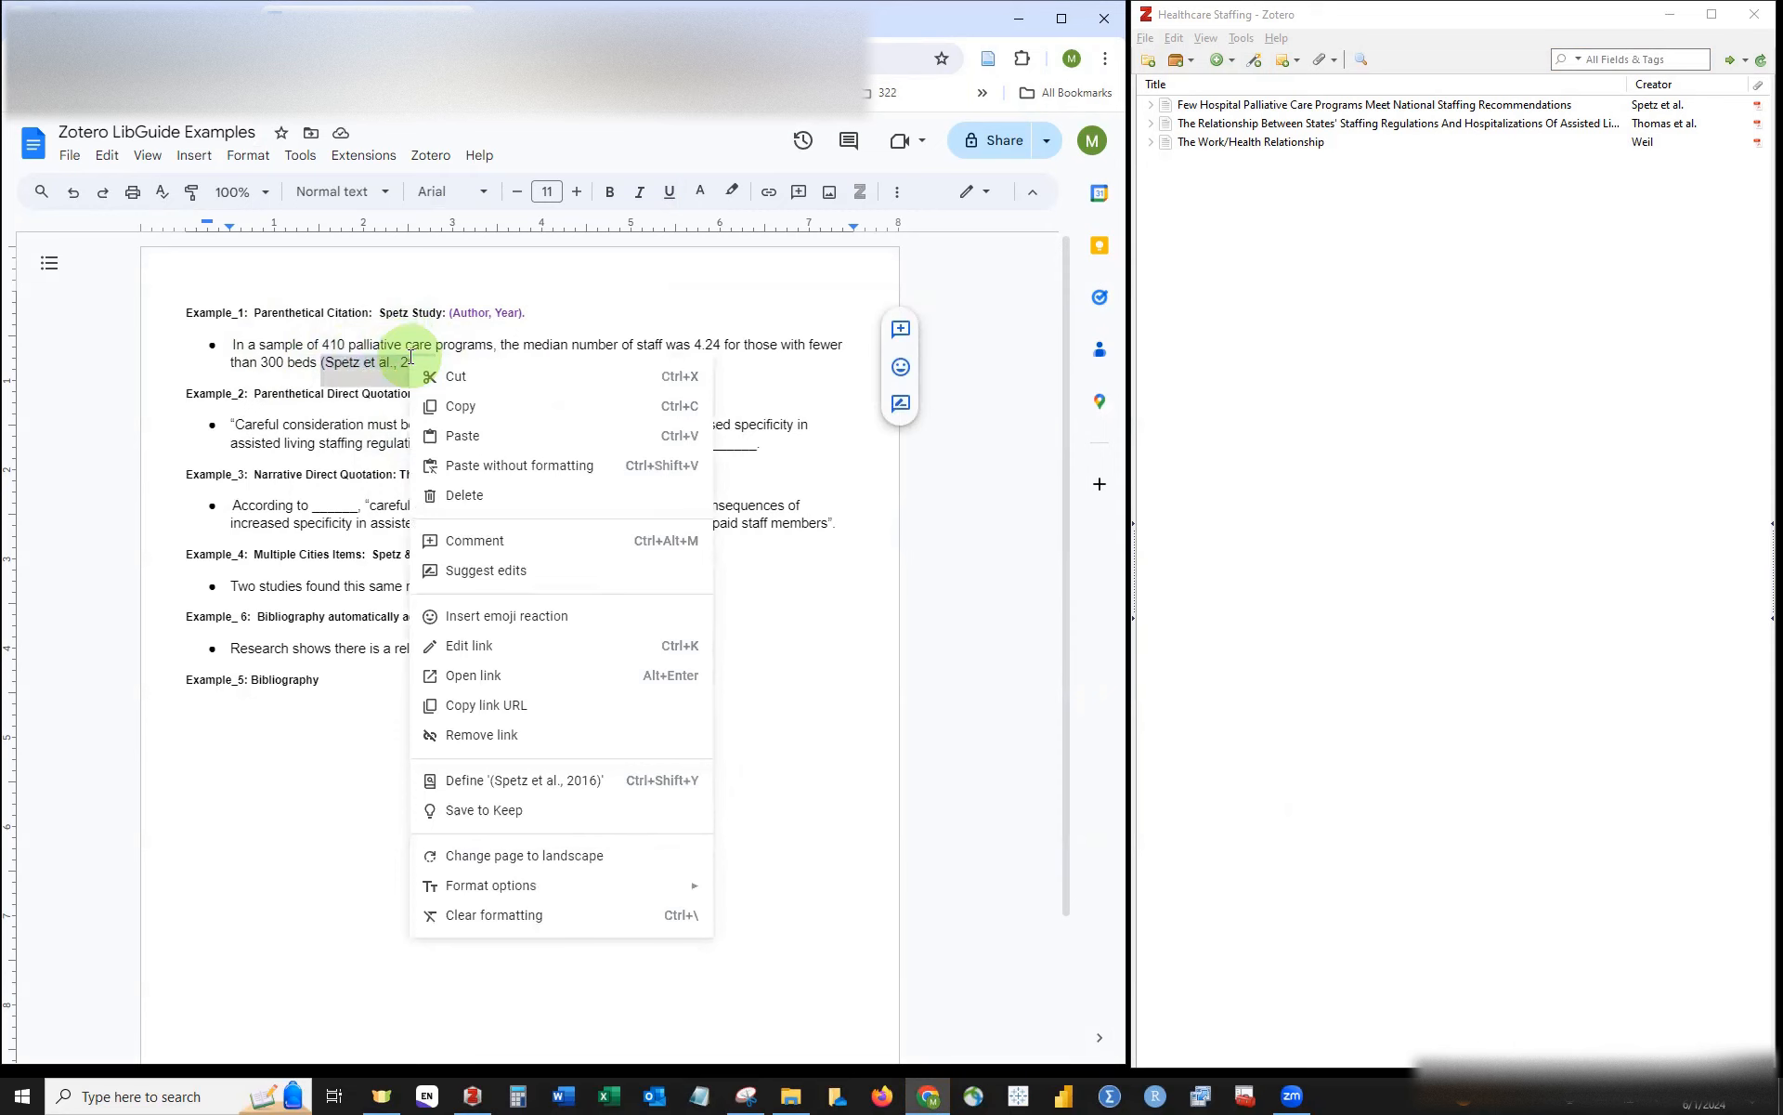
pyautogui.click(704, 197)
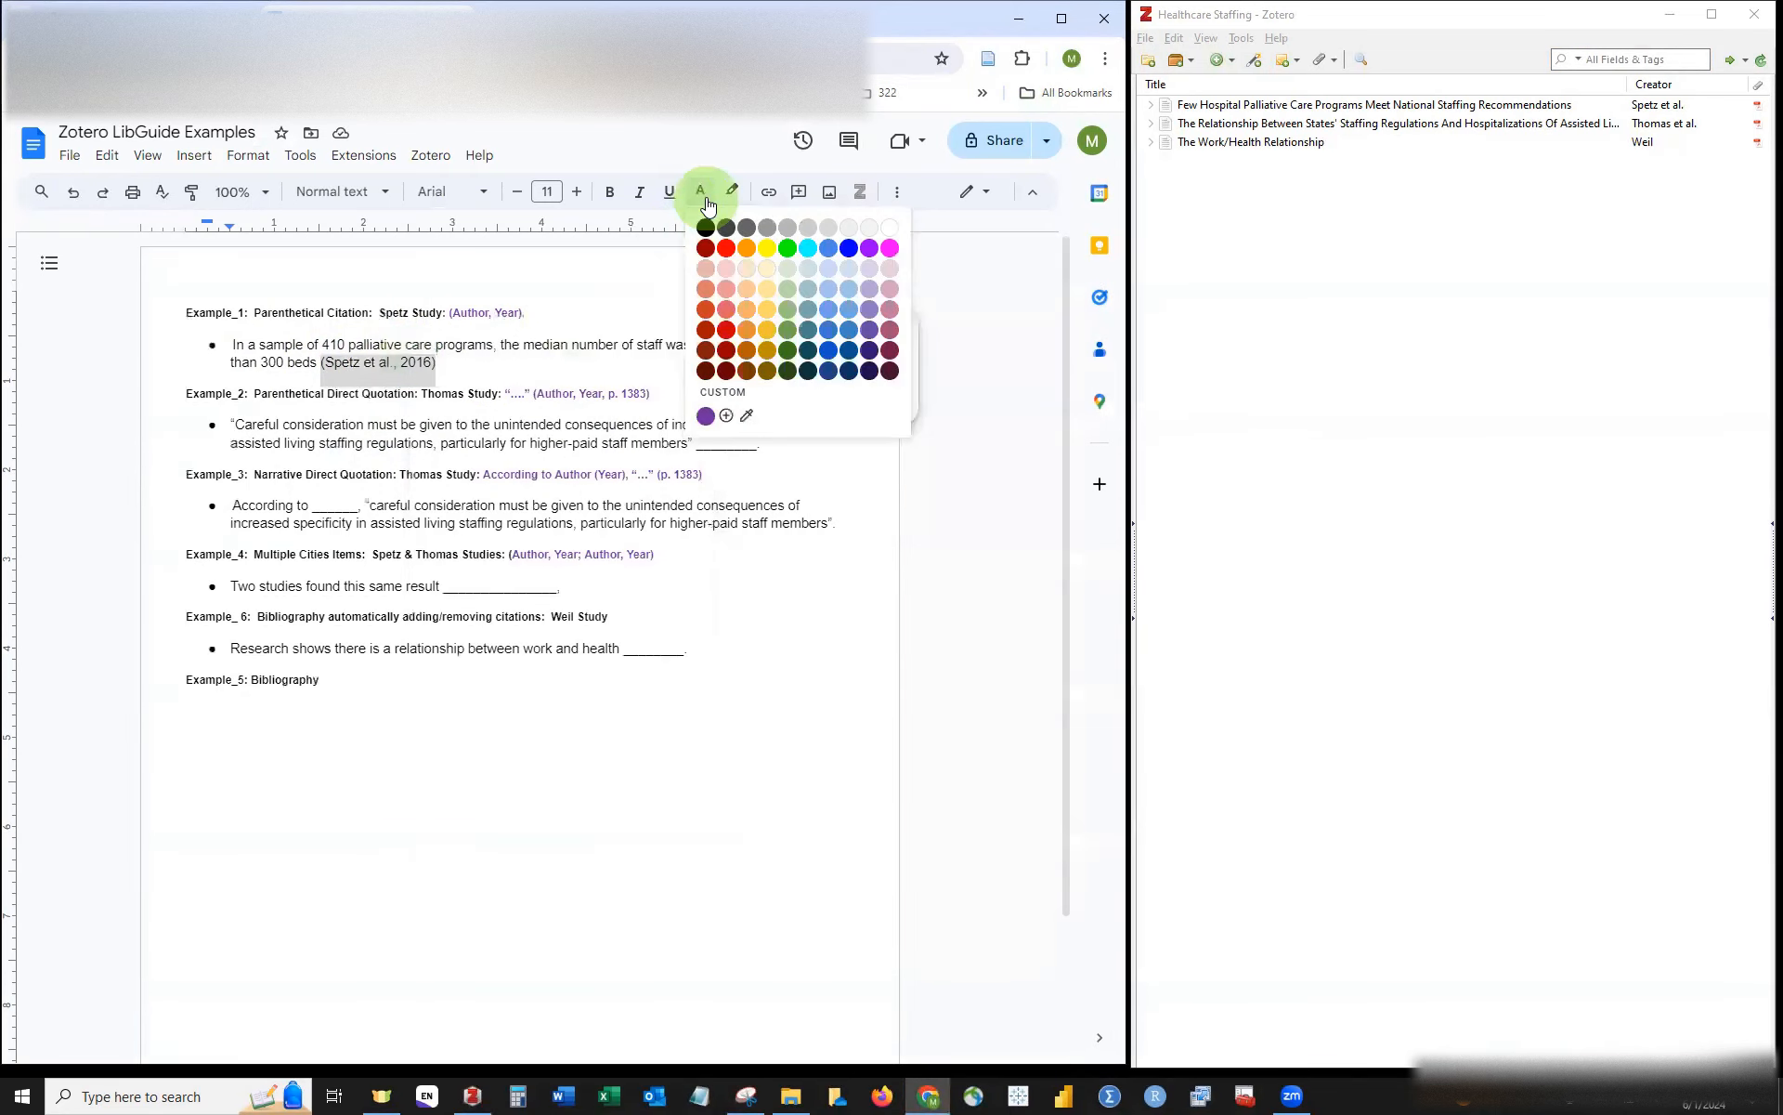
pyautogui.click(869, 247)
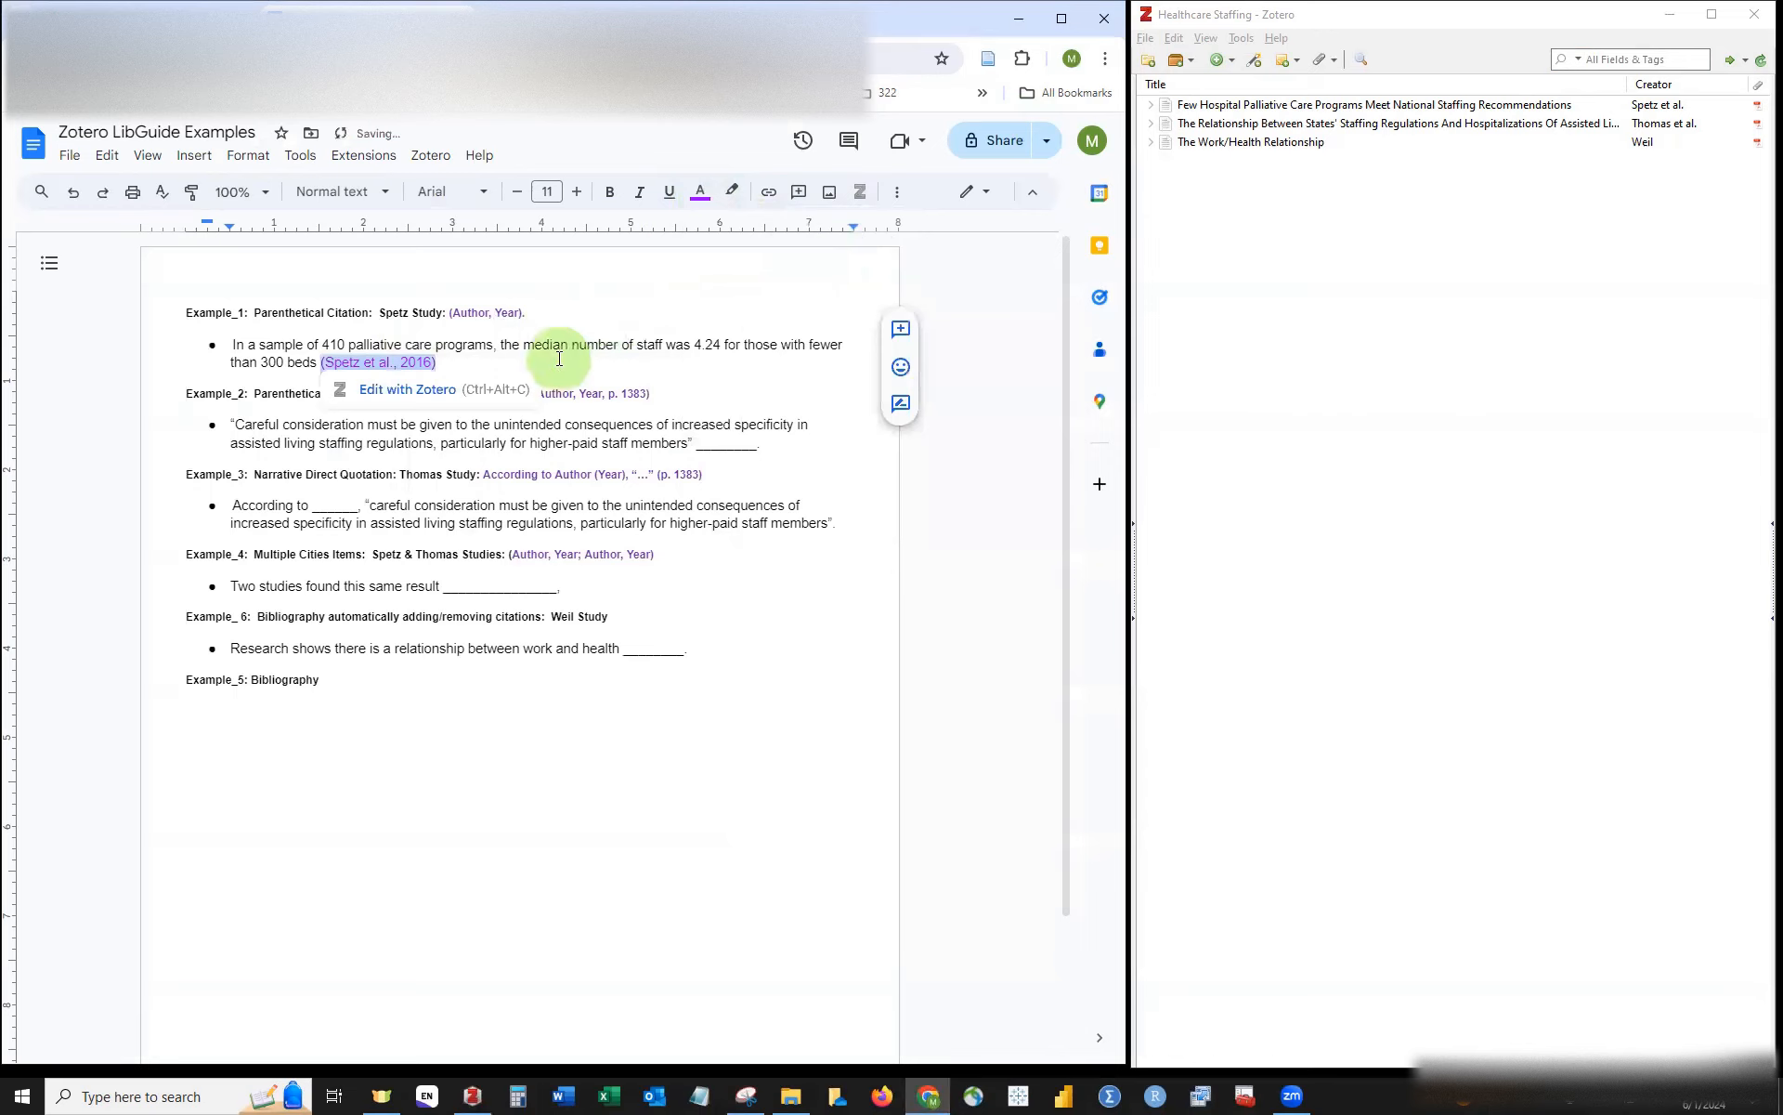
# Step: Delete the underscore blank after the Example_2 quotation
pyautogui.click(595, 363)
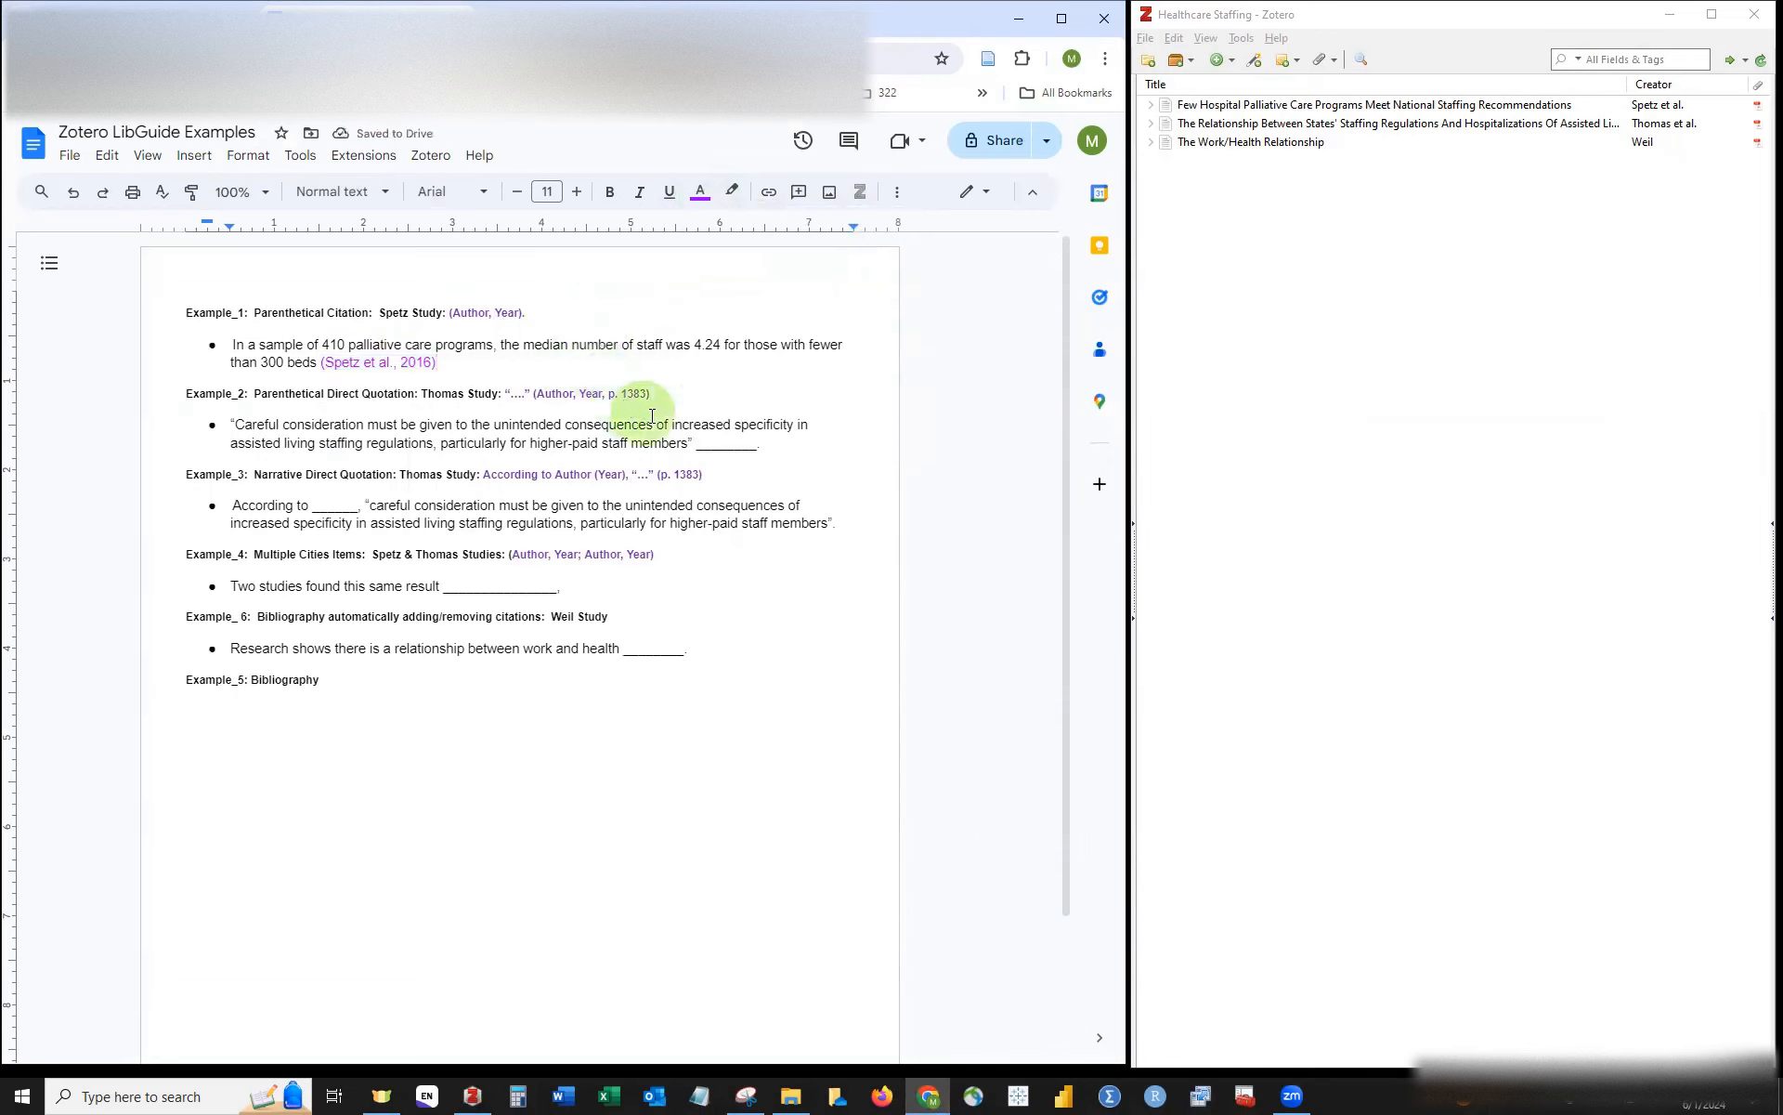
pyautogui.click(765, 447)
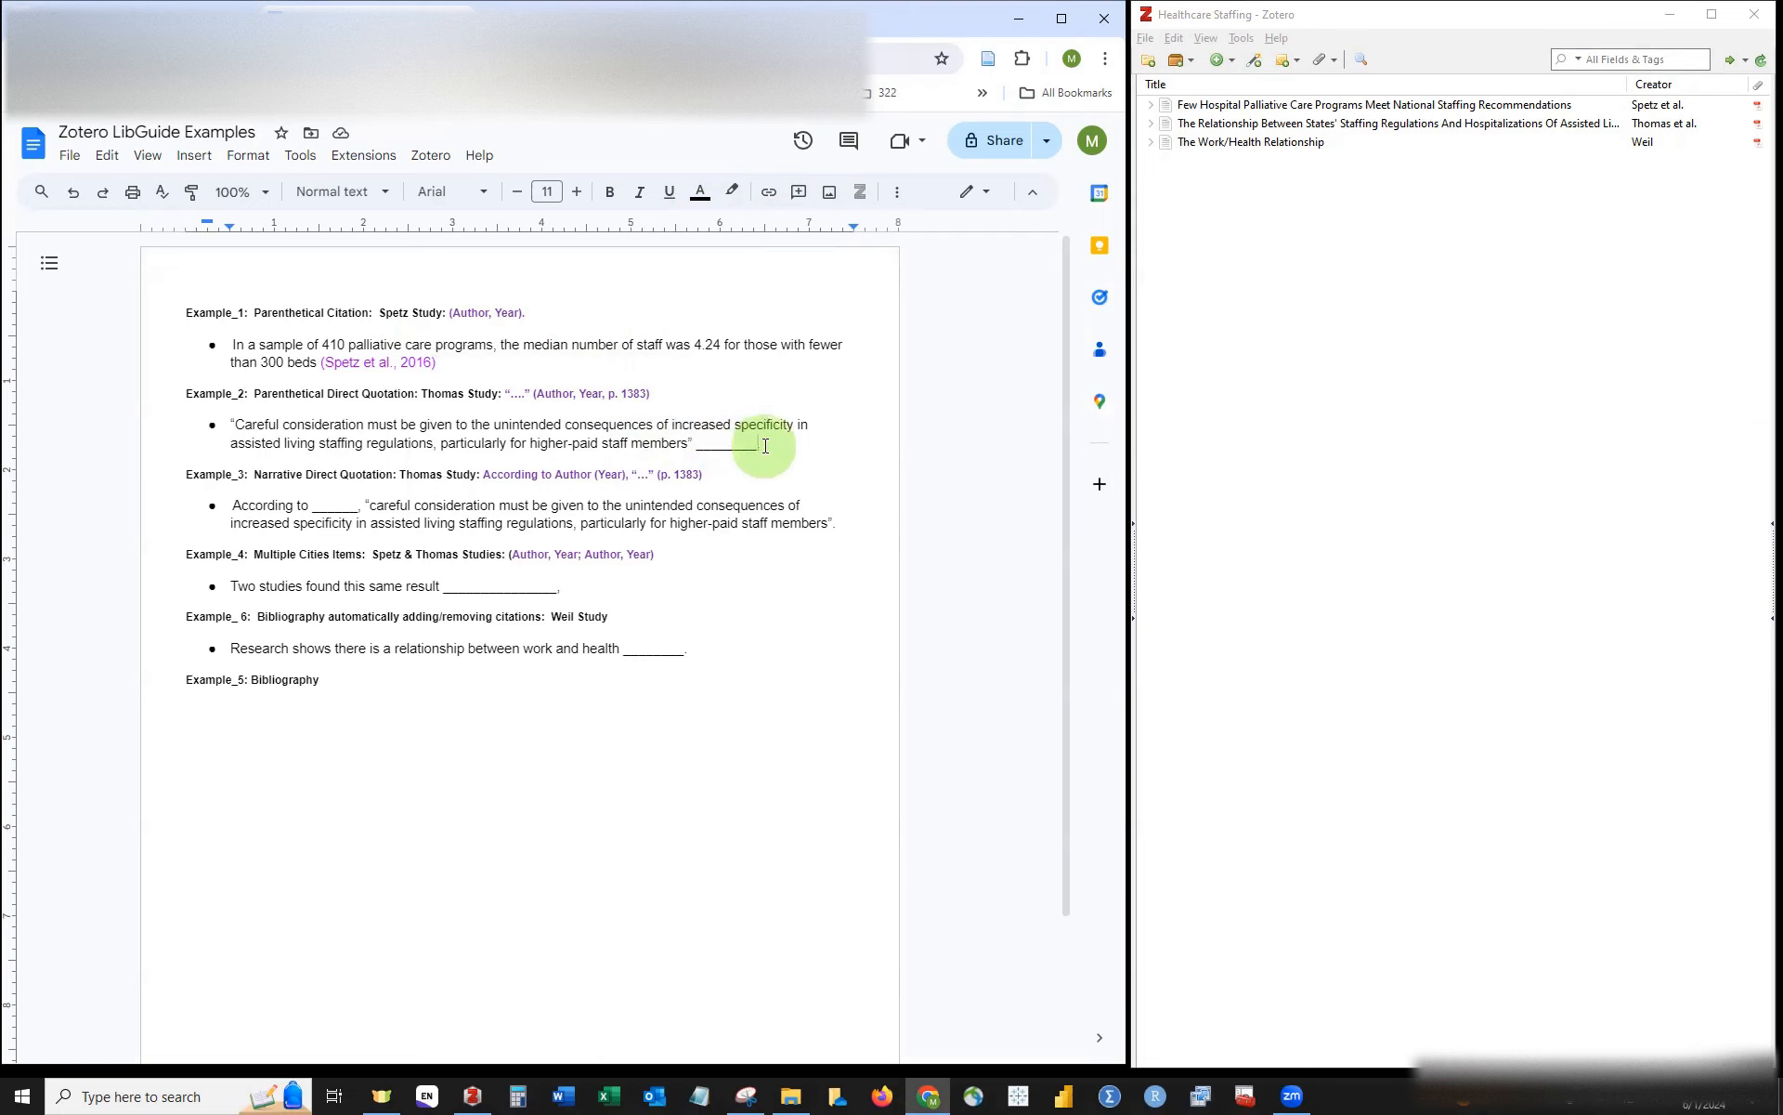
pyautogui.press('BackSpace')
pyautogui.press('BackSpace')
pyautogui.press('BackSpace')
pyautogui.press('BackSpace')
pyautogui.press('BackSpace')
pyautogui.press('BackSpace')
pyautogui.press('BackSpace')
pyautogui.press('BackSpace')
# Step: Search 'thom' in Zotero and insert (Thomas et al., 2021) after Example_2's quotation
pyautogui.click(417, 160)
pyautogui.click(450, 187)
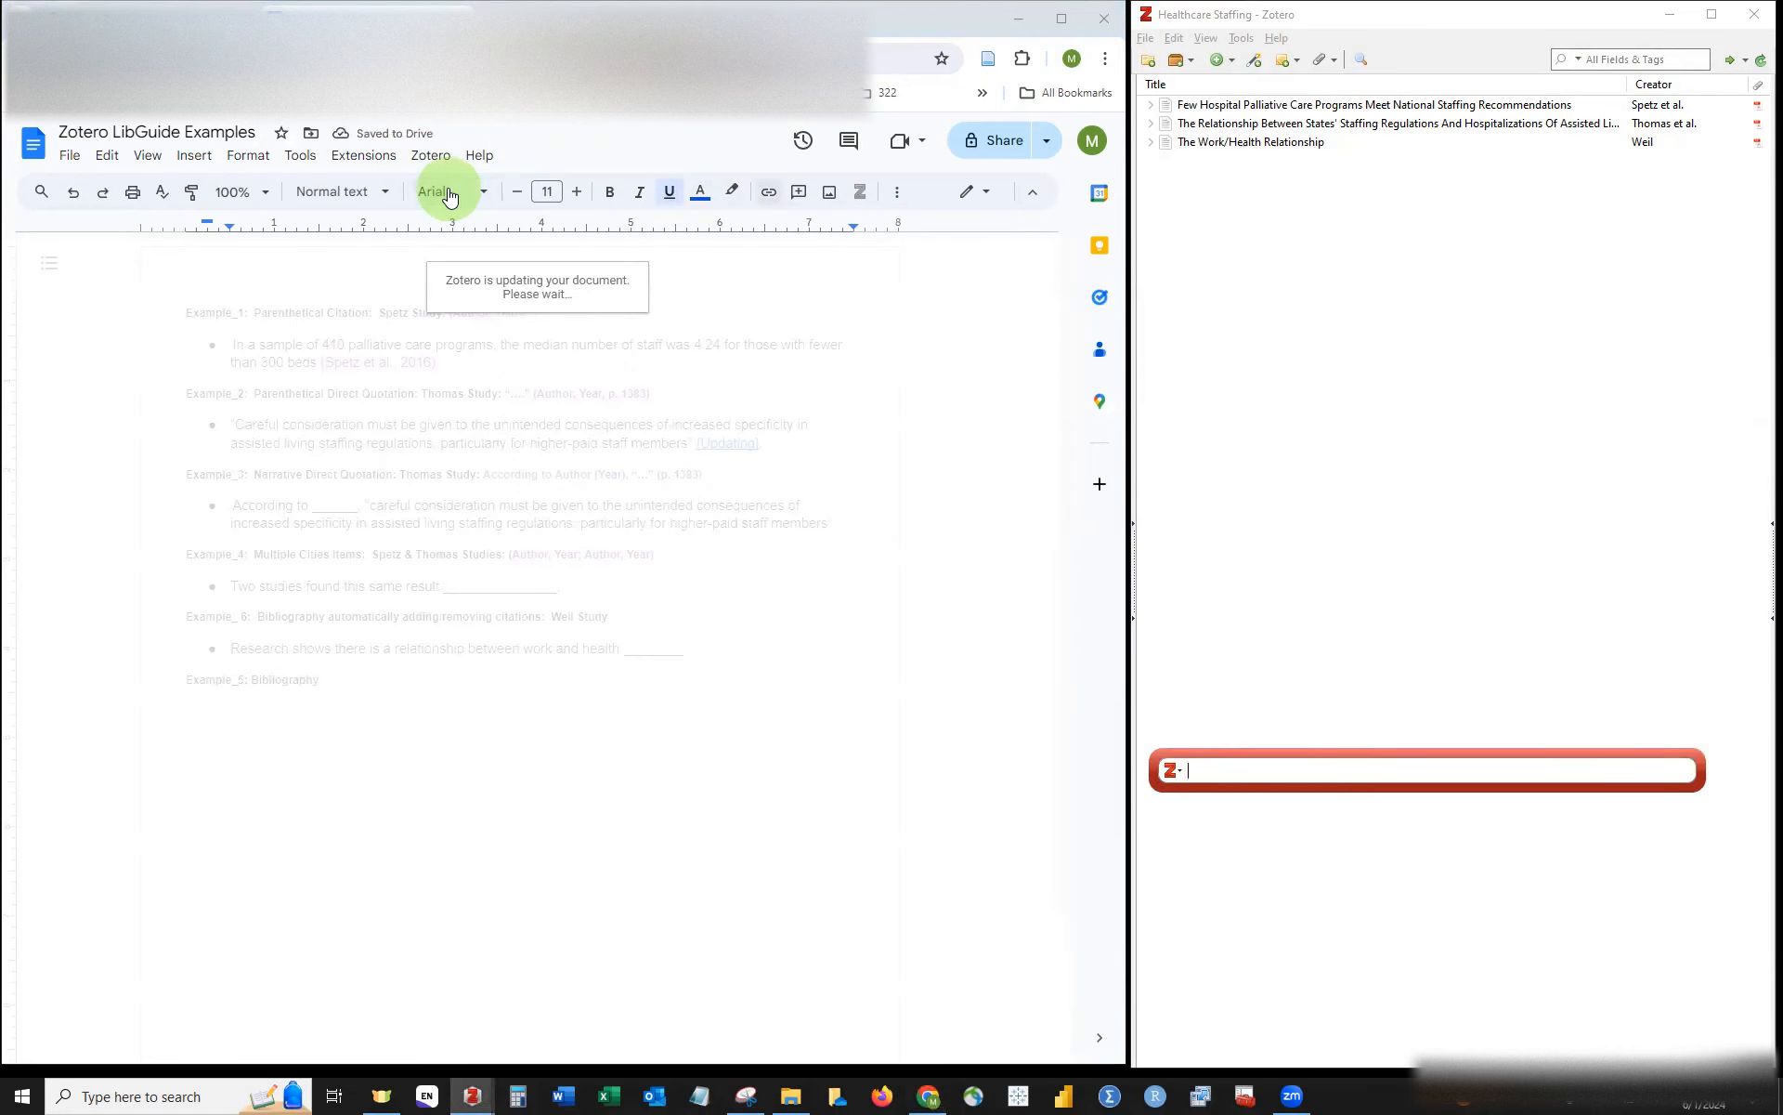
pyautogui.write('thom')
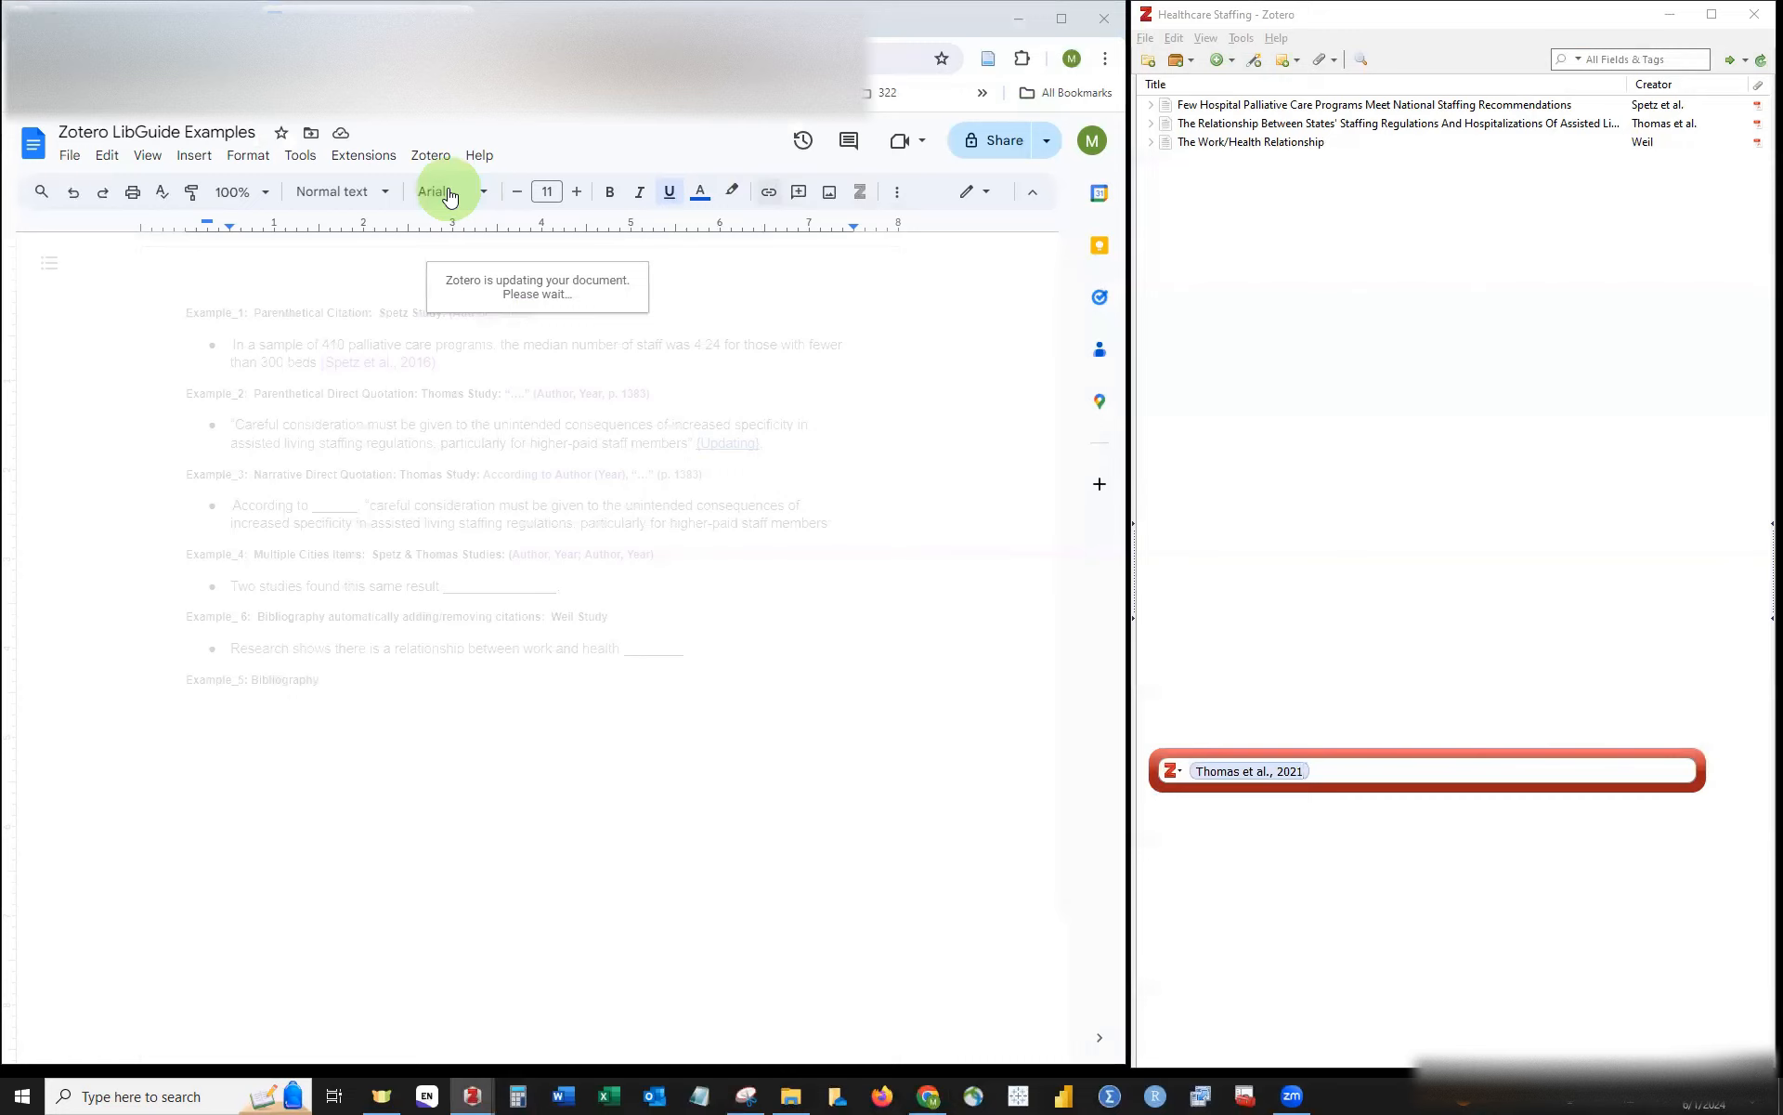
pyautogui.press('Return')
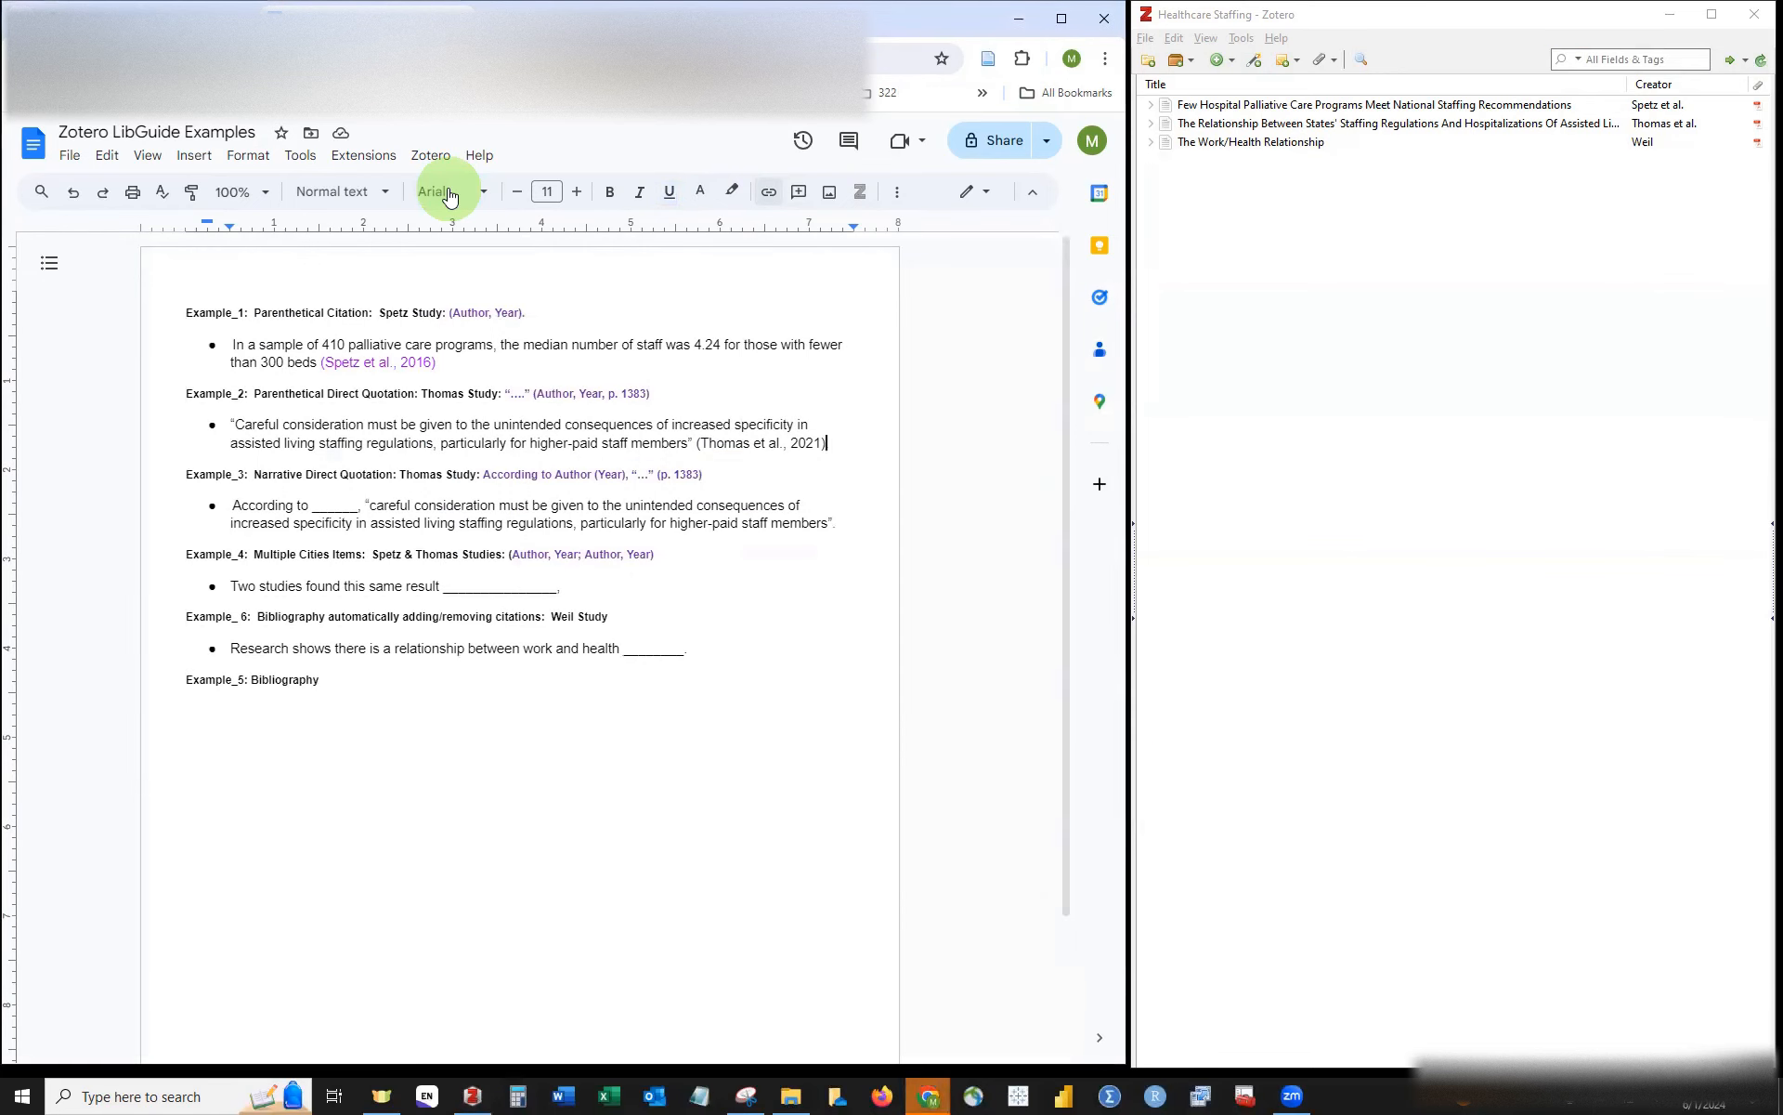
# Step: Edit the Thomas citation in Zotero to add page 1383, giving (Thomas et al., 2021, p. 1383)
pyautogui.click(778, 443)
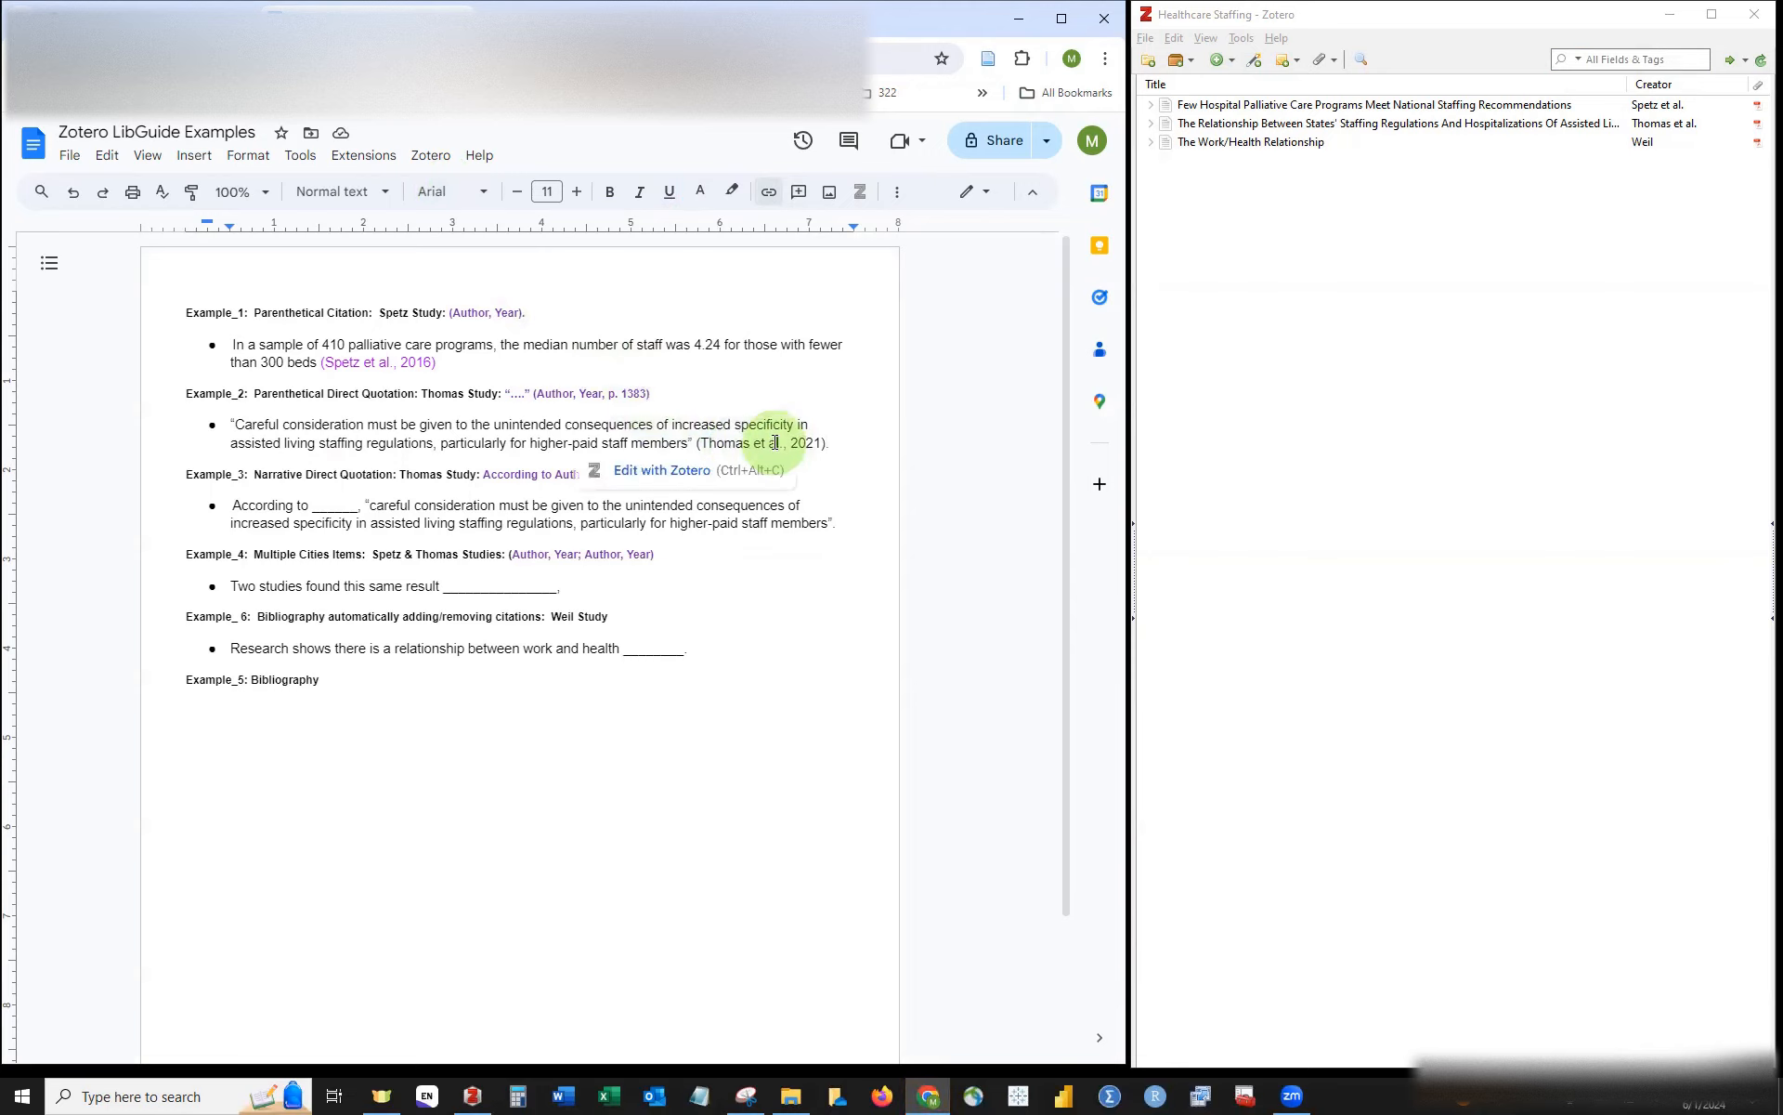
pyautogui.click(685, 467)
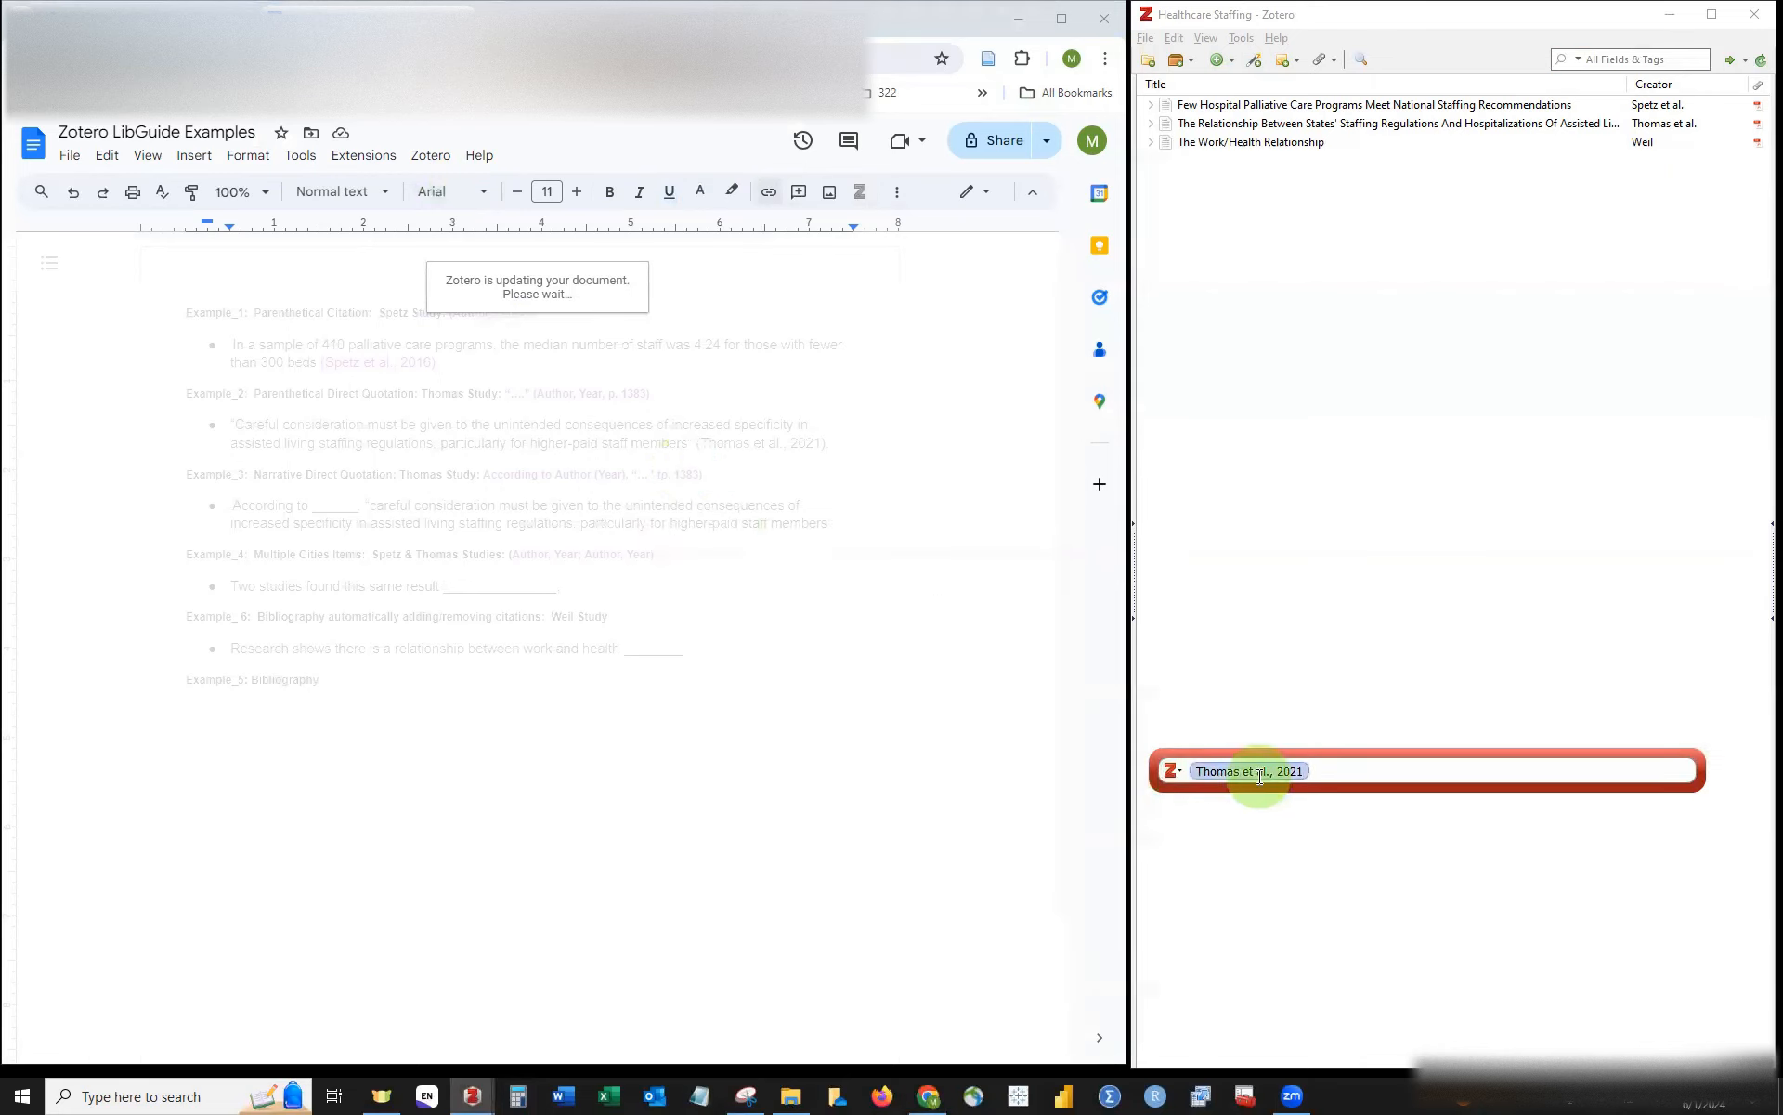
pyautogui.click(1261, 772)
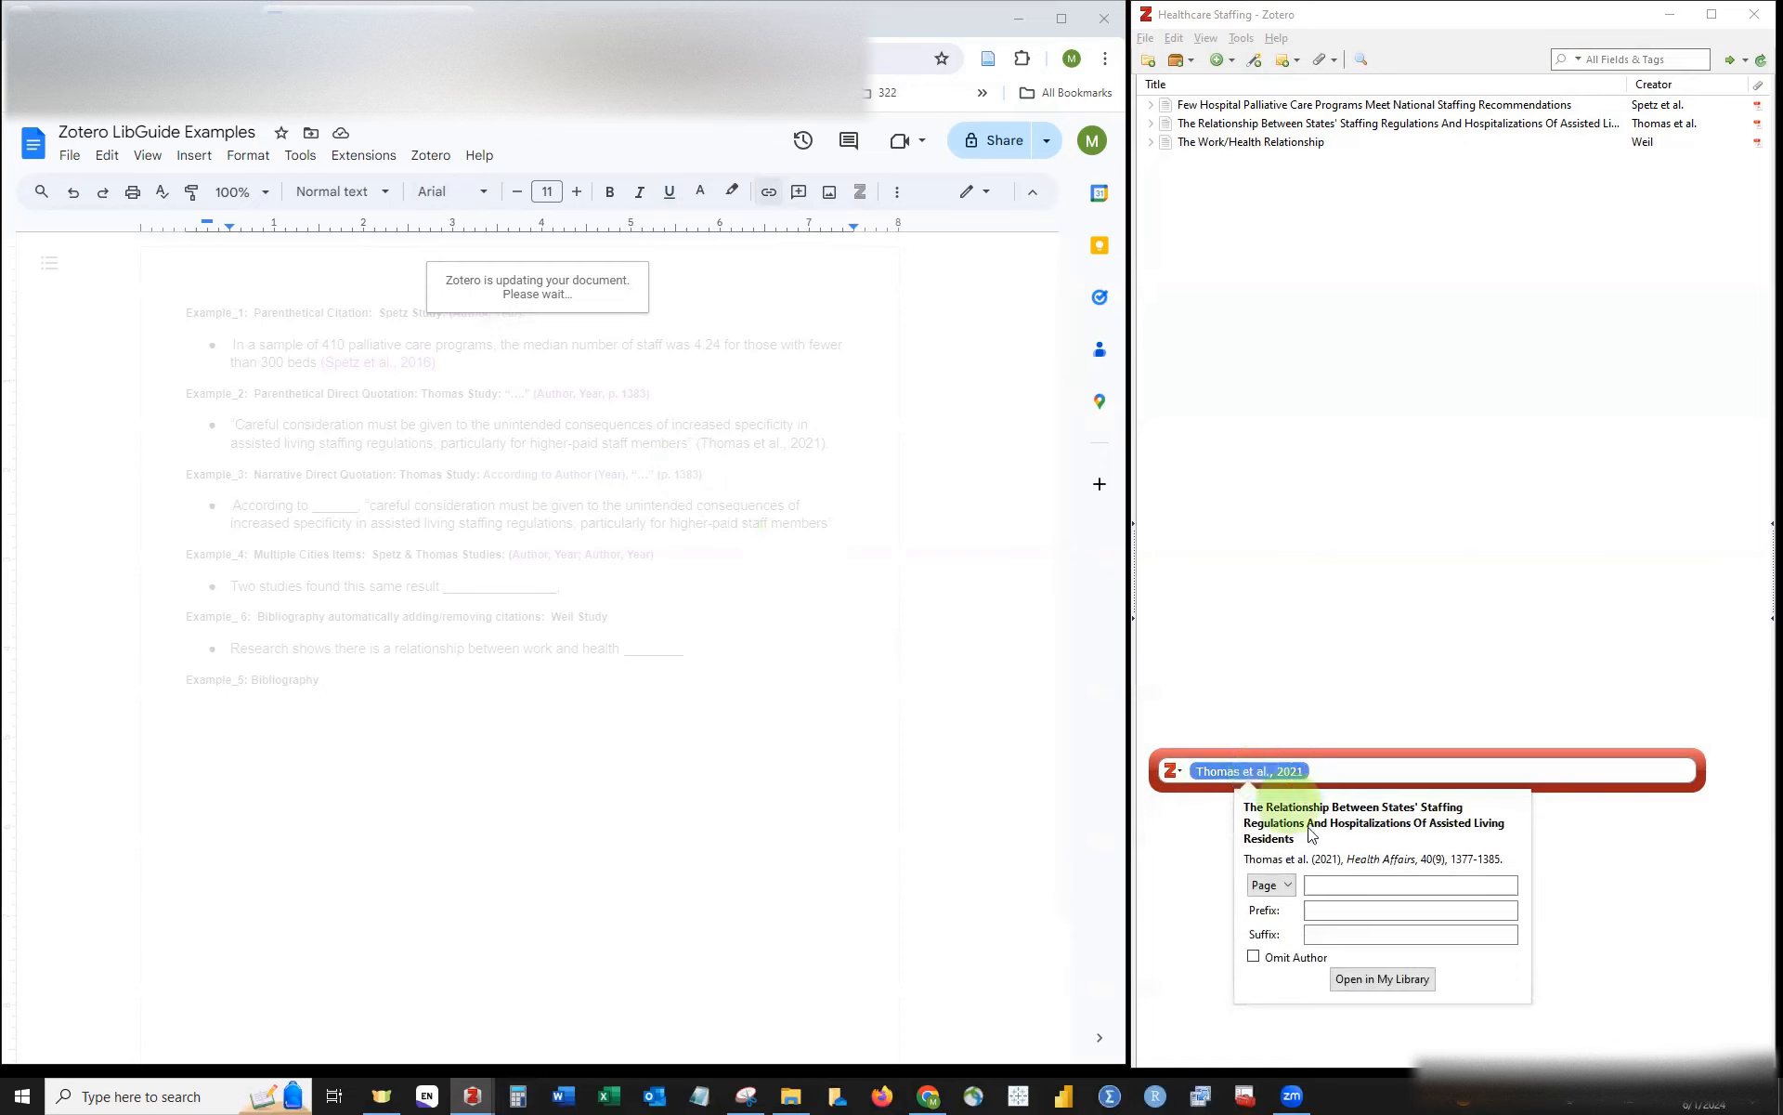
pyautogui.click(1328, 882)
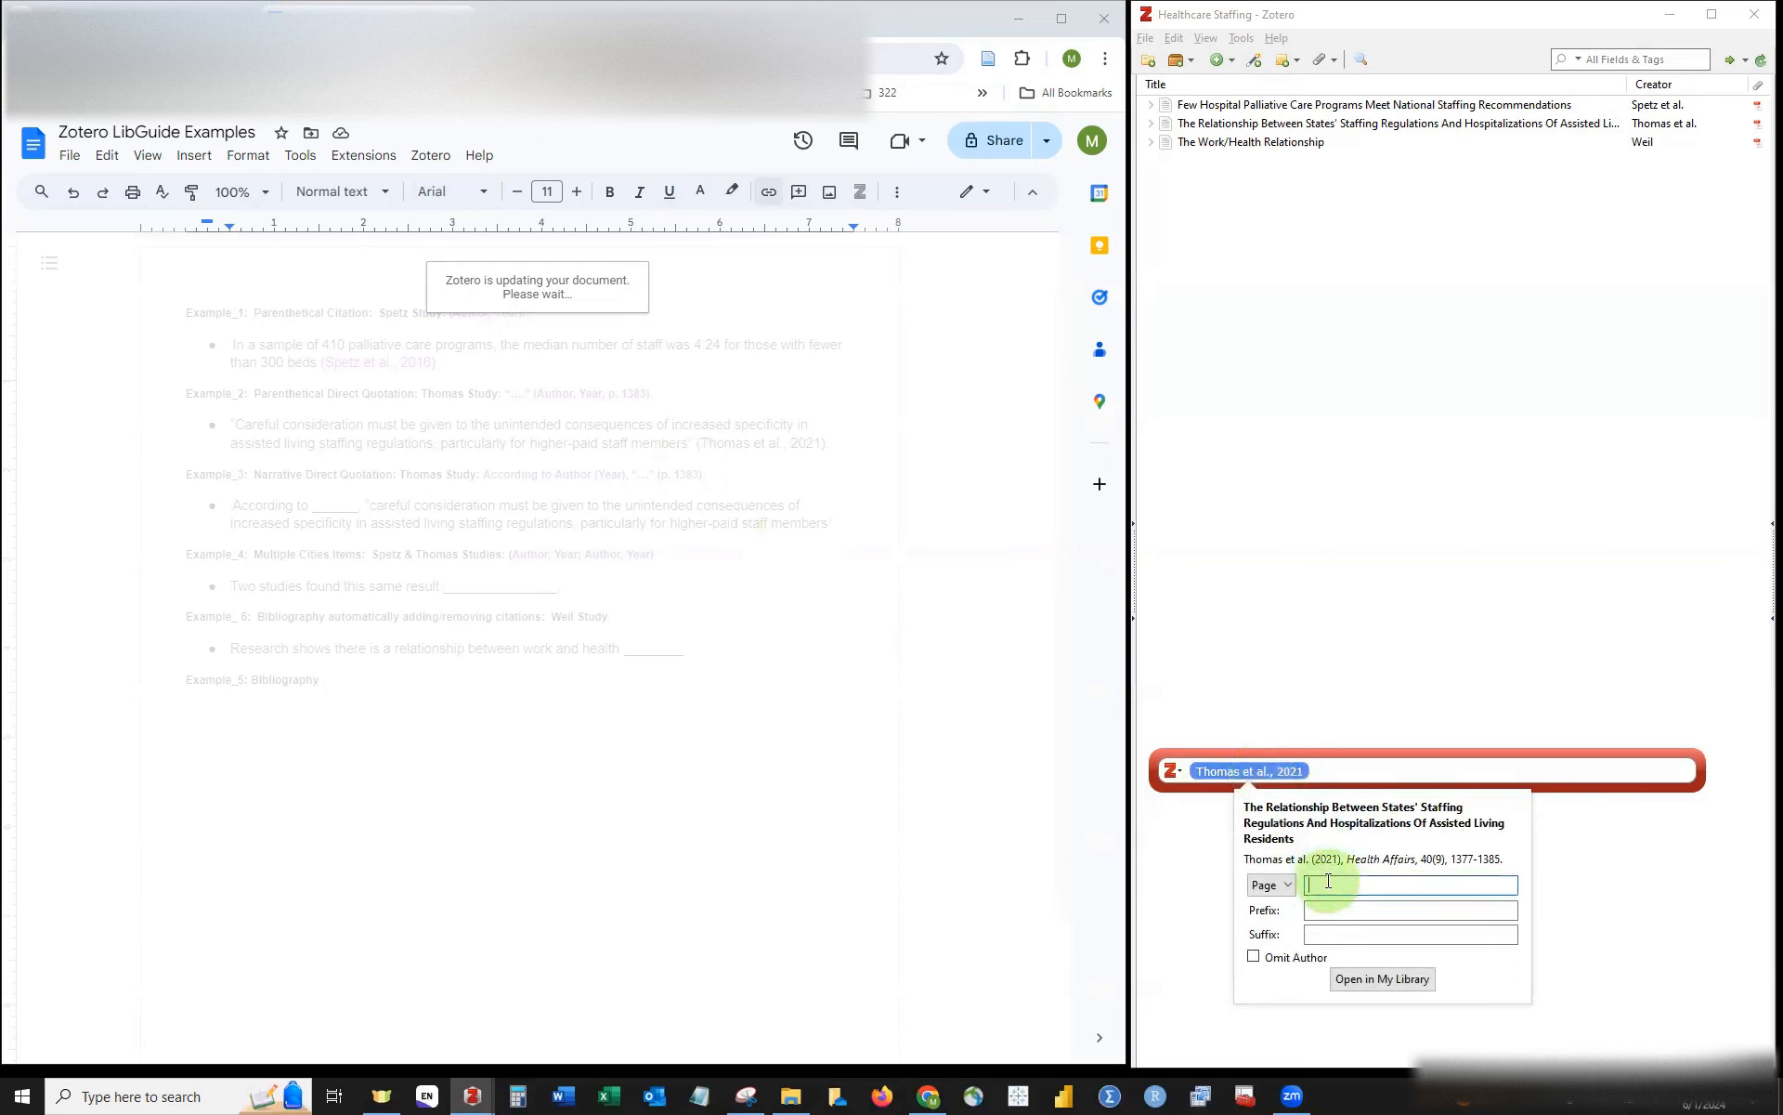
pyautogui.write('1383')
pyautogui.press('Return')
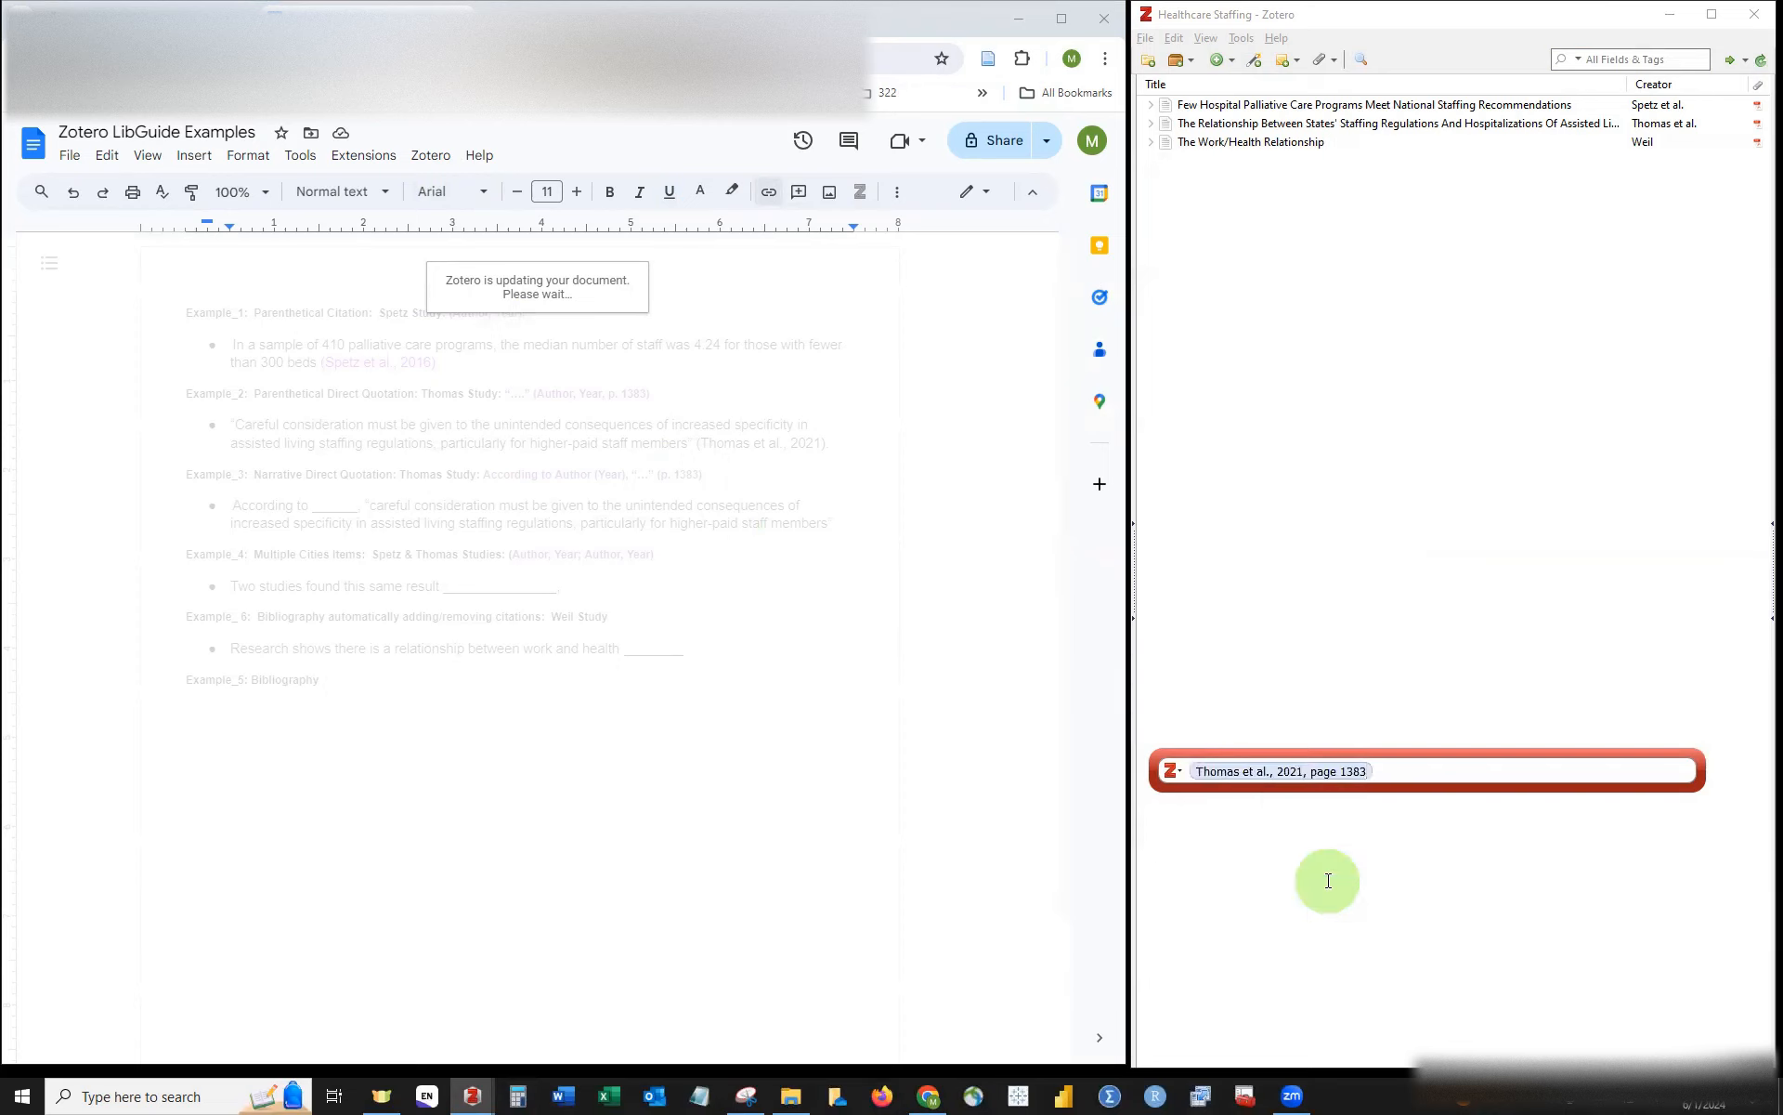
pyautogui.press('Return')
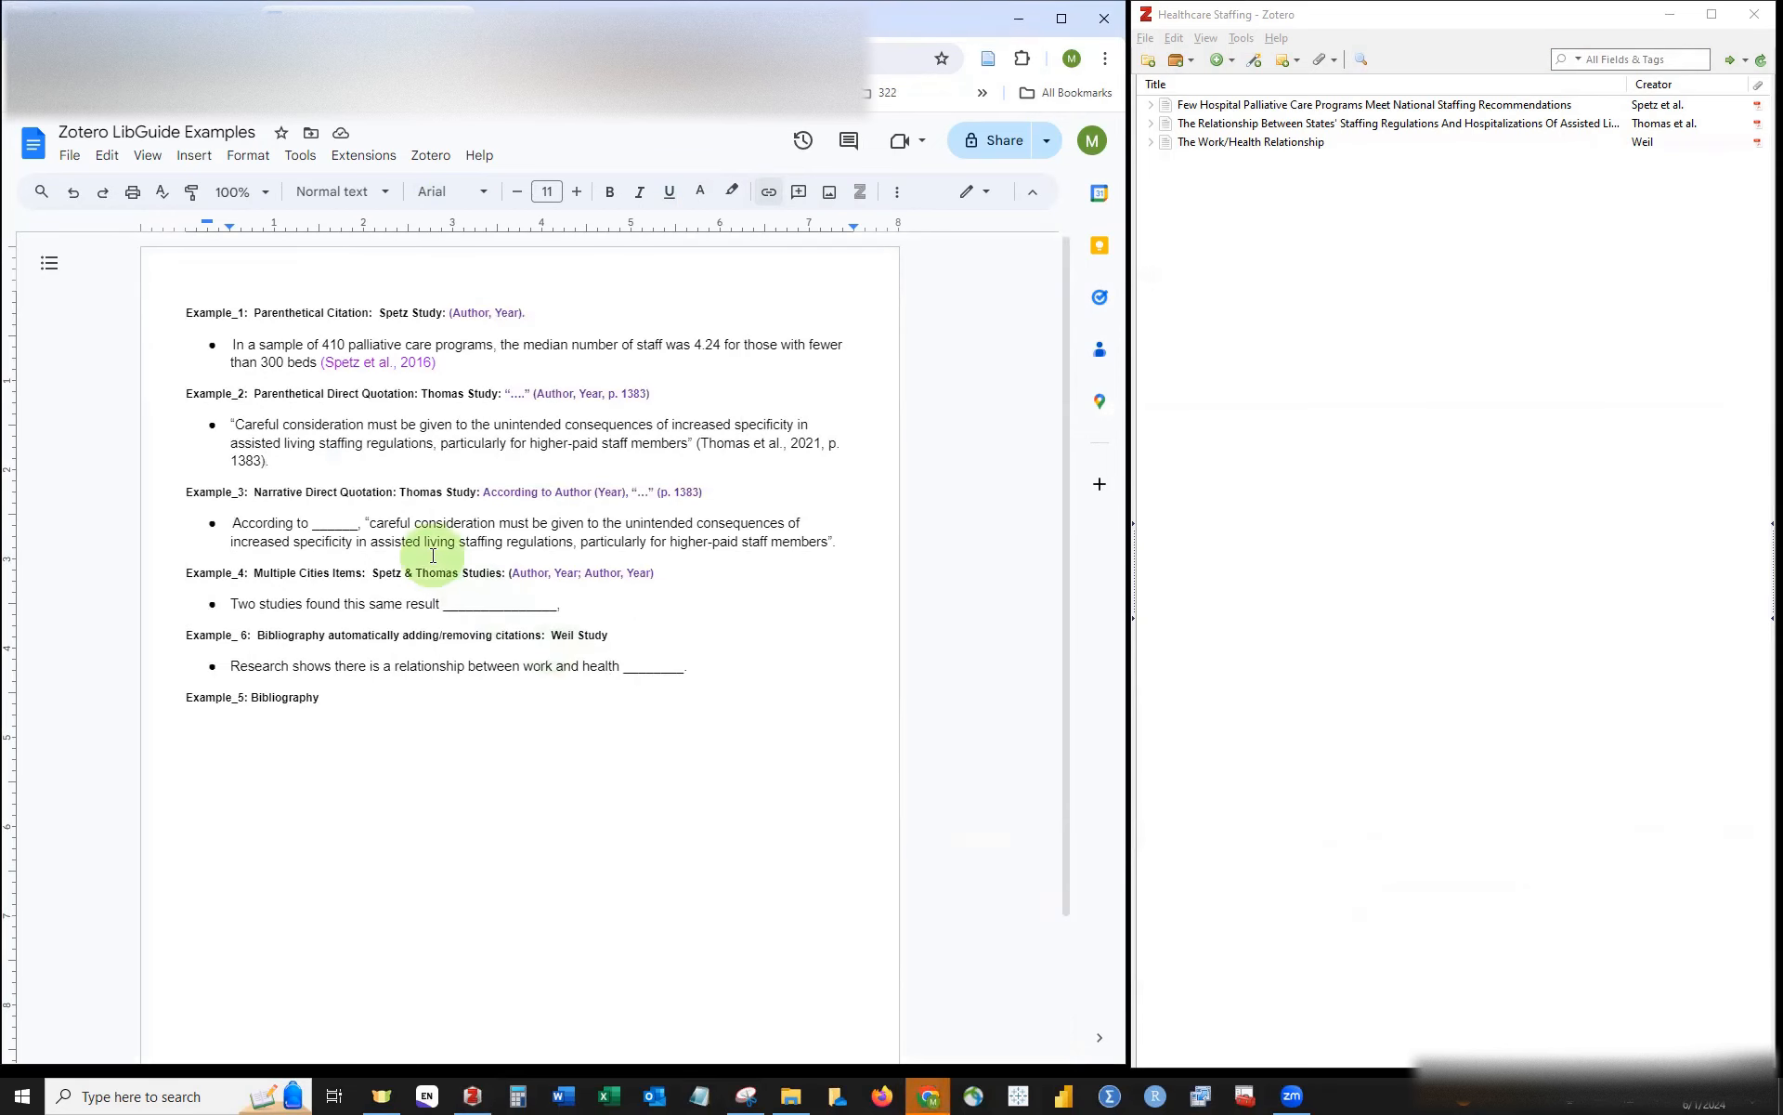
# Step: Select the (Thomas et al., 2021, p. 1383) citation and colour it purple
pyautogui.hotkey('shift', 'Left')
pyautogui.hotkey('shift', 'Left')
pyautogui.hotkey('shift', 'Left')
pyautogui.hotkey('shift', 'Left')
pyautogui.hotkey('shift', 'Left')
pyautogui.hotkey('shift', 'Left')
pyautogui.hotkey('shift', 'Left')
pyautogui.hotkey('shift', 'Left')
pyautogui.hotkey('shift', 'Left')
pyautogui.hotkey('shift', 'Left')
pyautogui.hotkey('shift', 'Left')
pyautogui.hotkey('shift', 'Left')
pyautogui.hotkey('shift', 'Left')
pyautogui.hotkey('shift', 'Left')
pyautogui.hotkey('shift', 'Left')
pyautogui.hotkey('shift', 'Left')
pyautogui.hotkey('shift', 'Left')
pyautogui.hotkey('shift', 'Left')
pyautogui.hotkey('shift', 'Left')
pyautogui.hotkey('shift', 'Left')
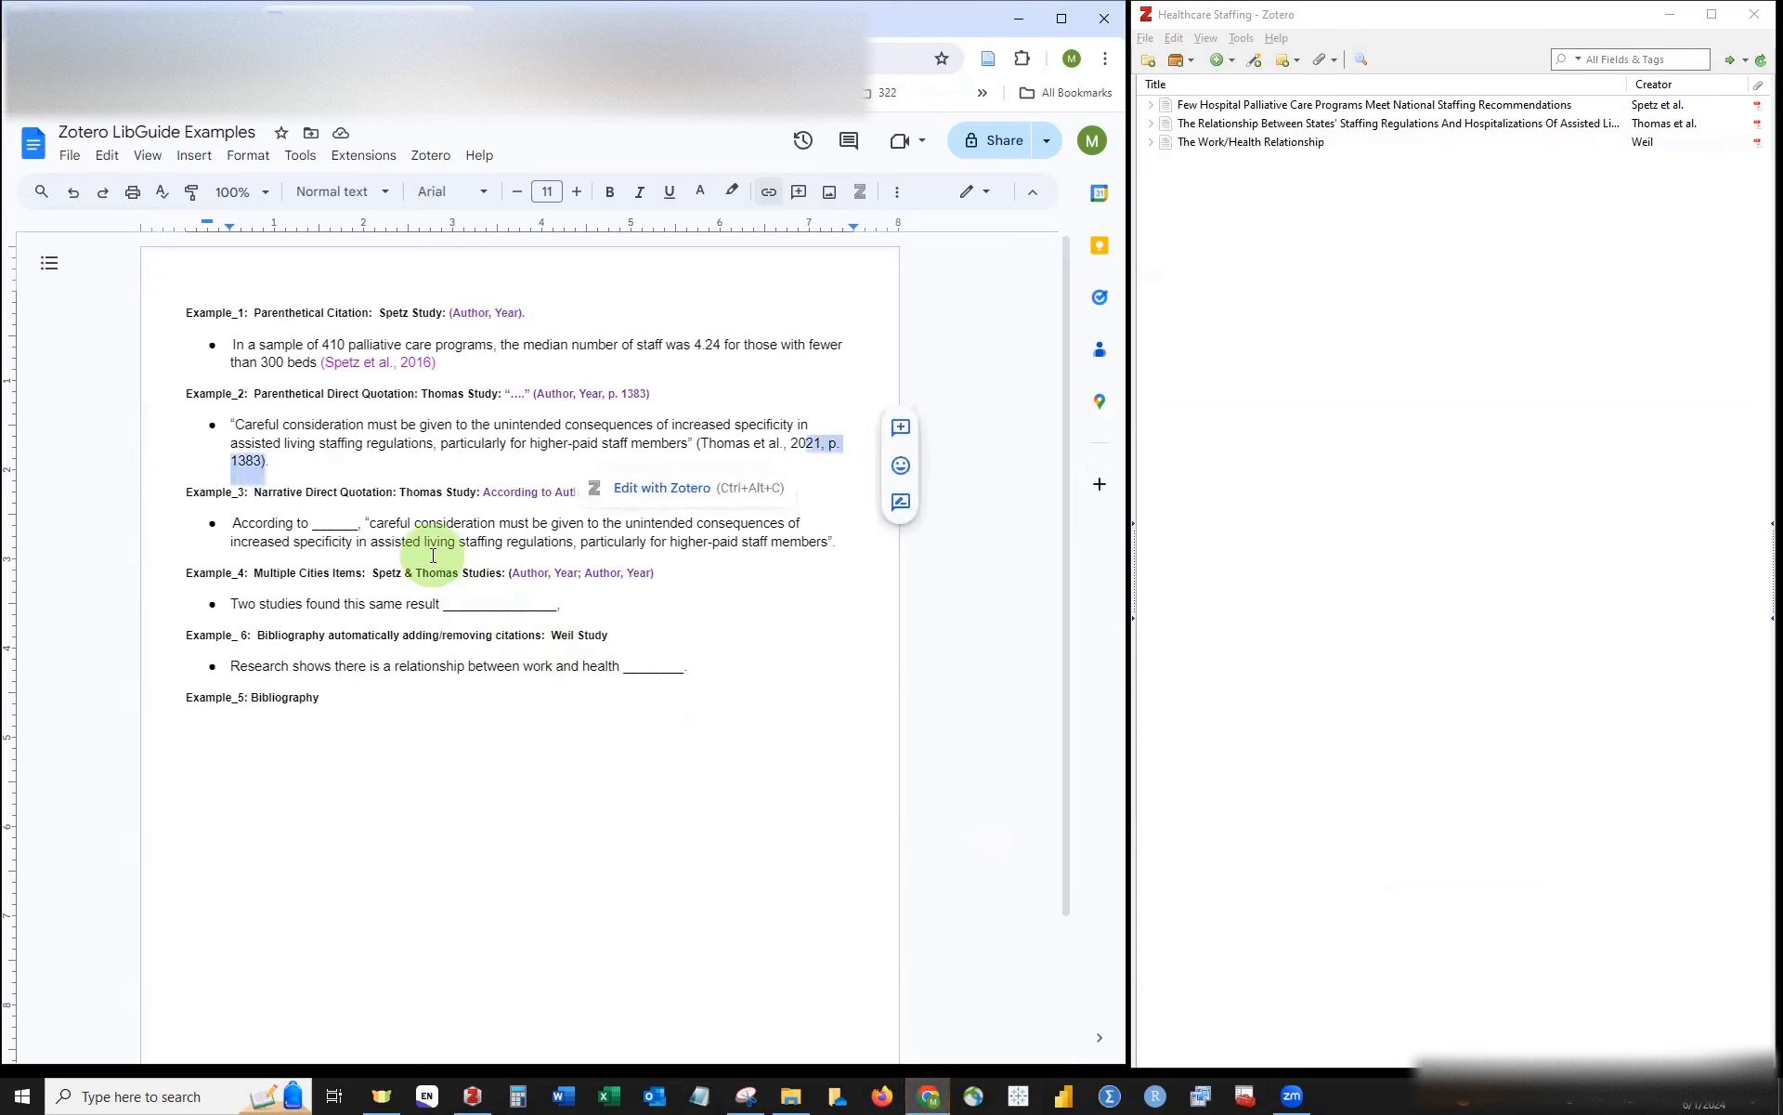
pyautogui.hotkey('shift', 'Left')
pyautogui.hotkey('shift', 'Left')
pyautogui.hotkey('shift', 'Left')
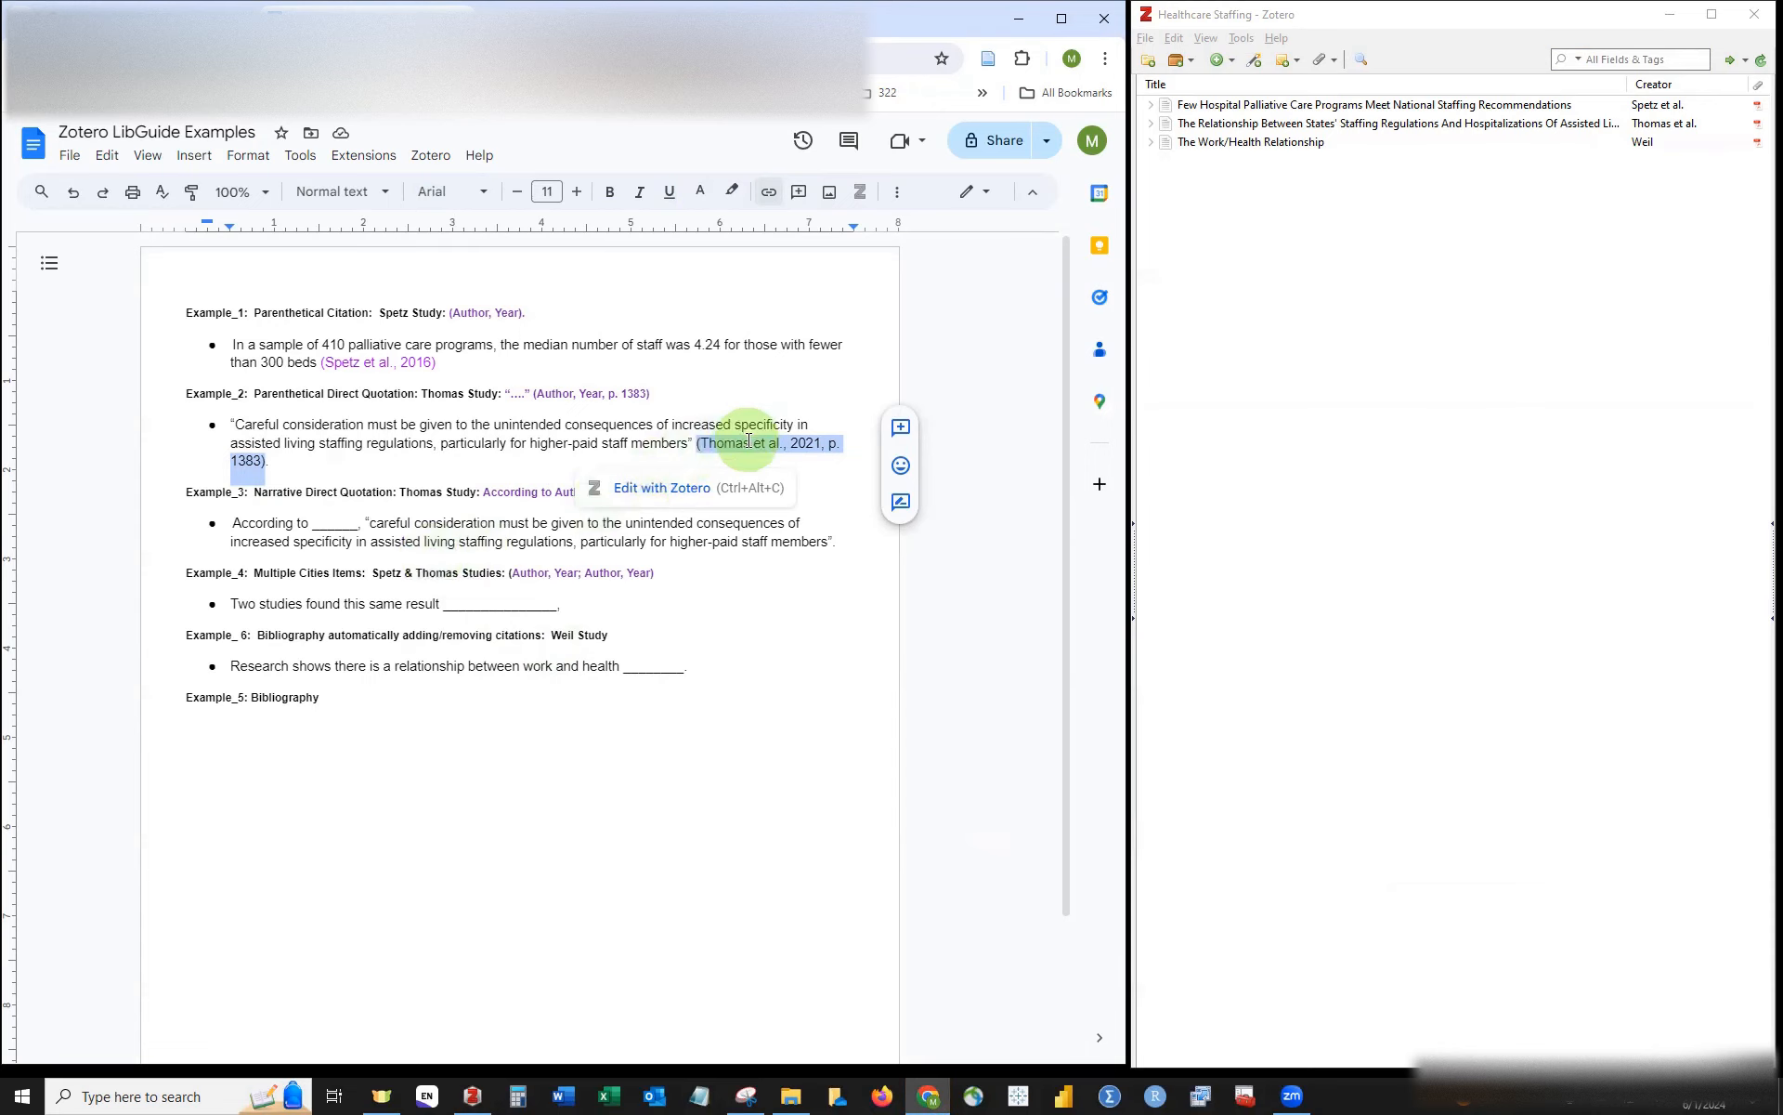
pyautogui.click(701, 191)
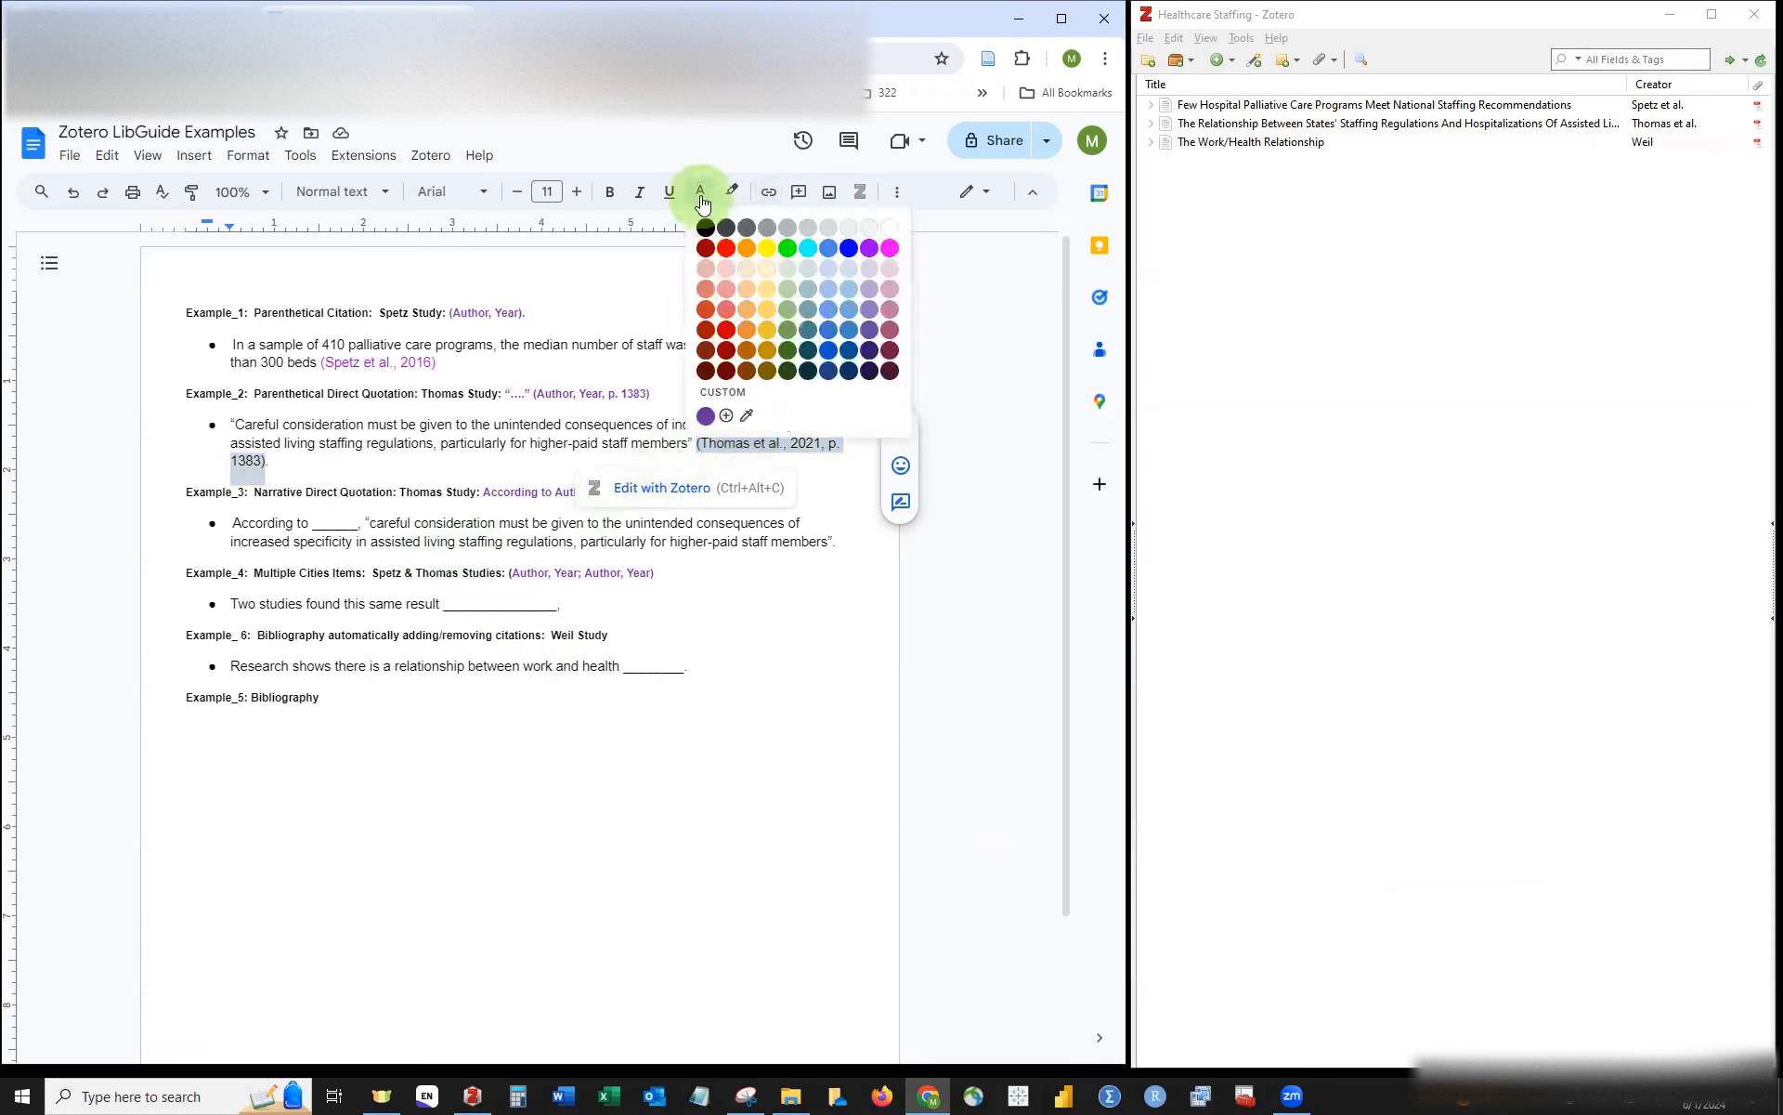
pyautogui.click(870, 249)
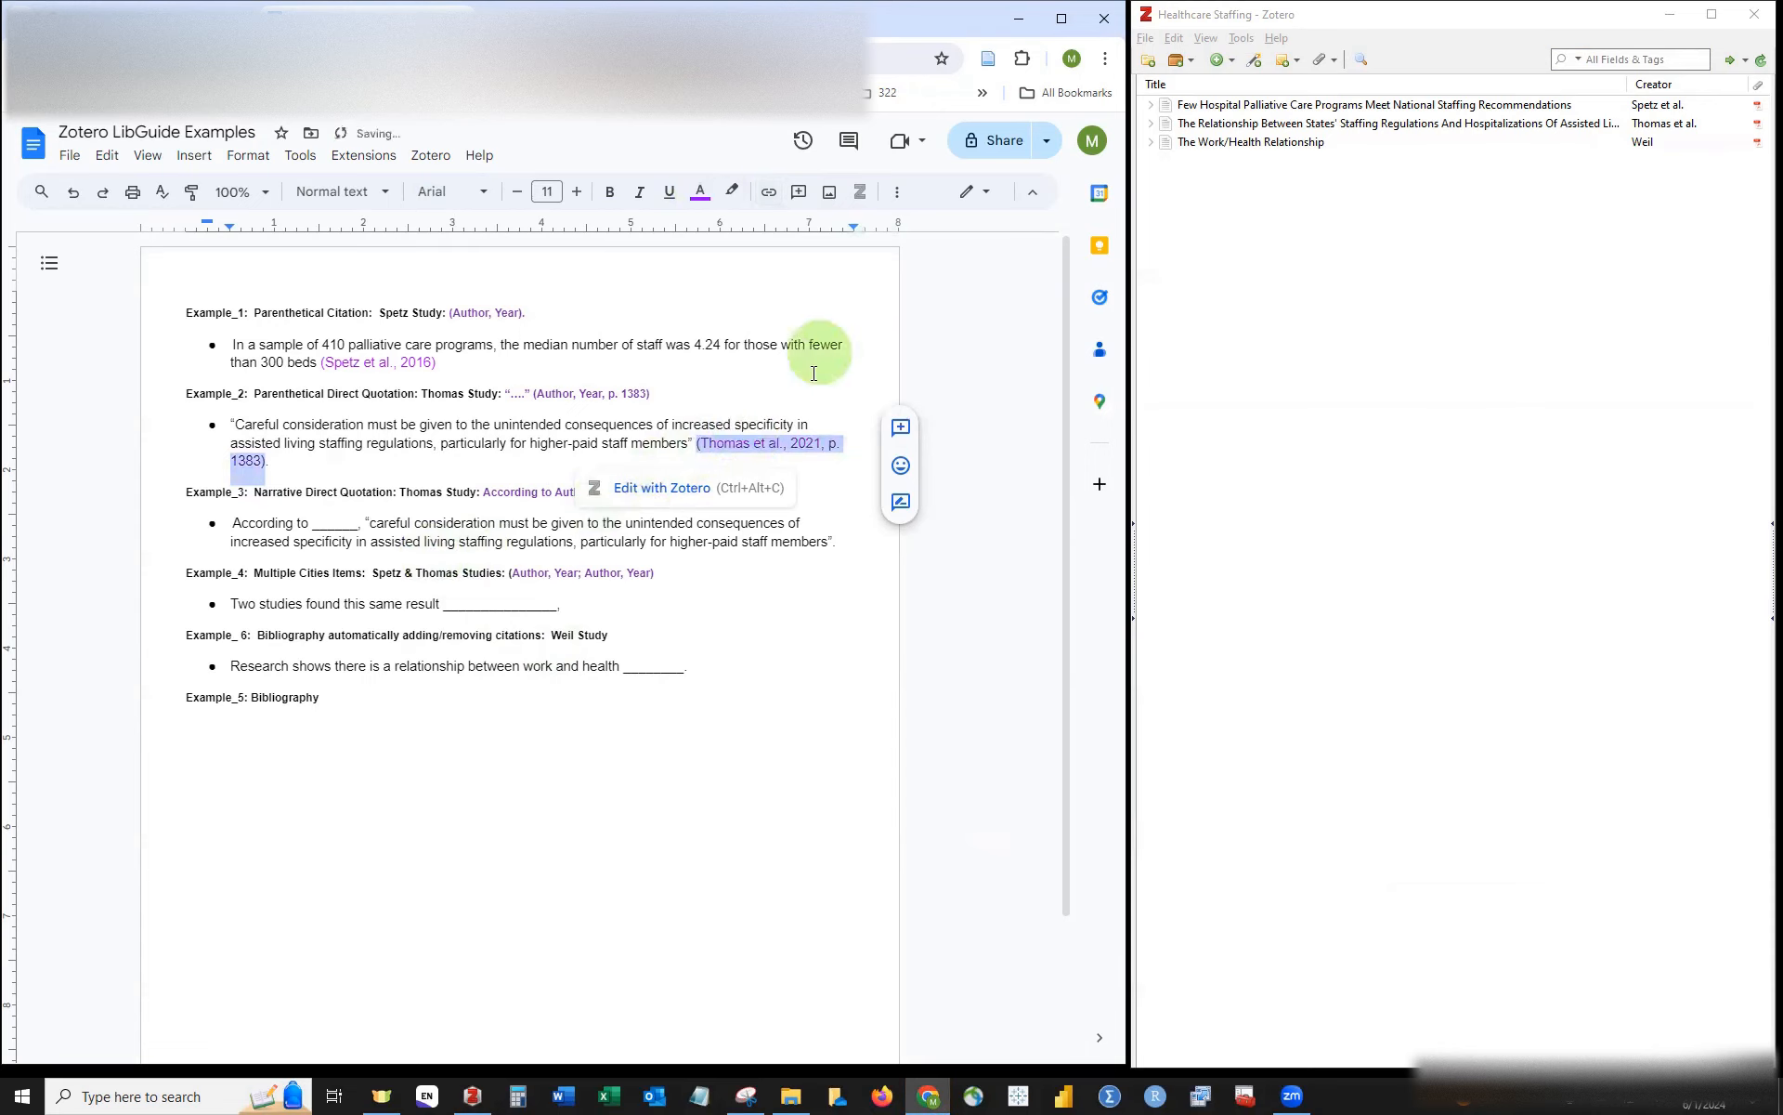
pyautogui.click(509, 528)
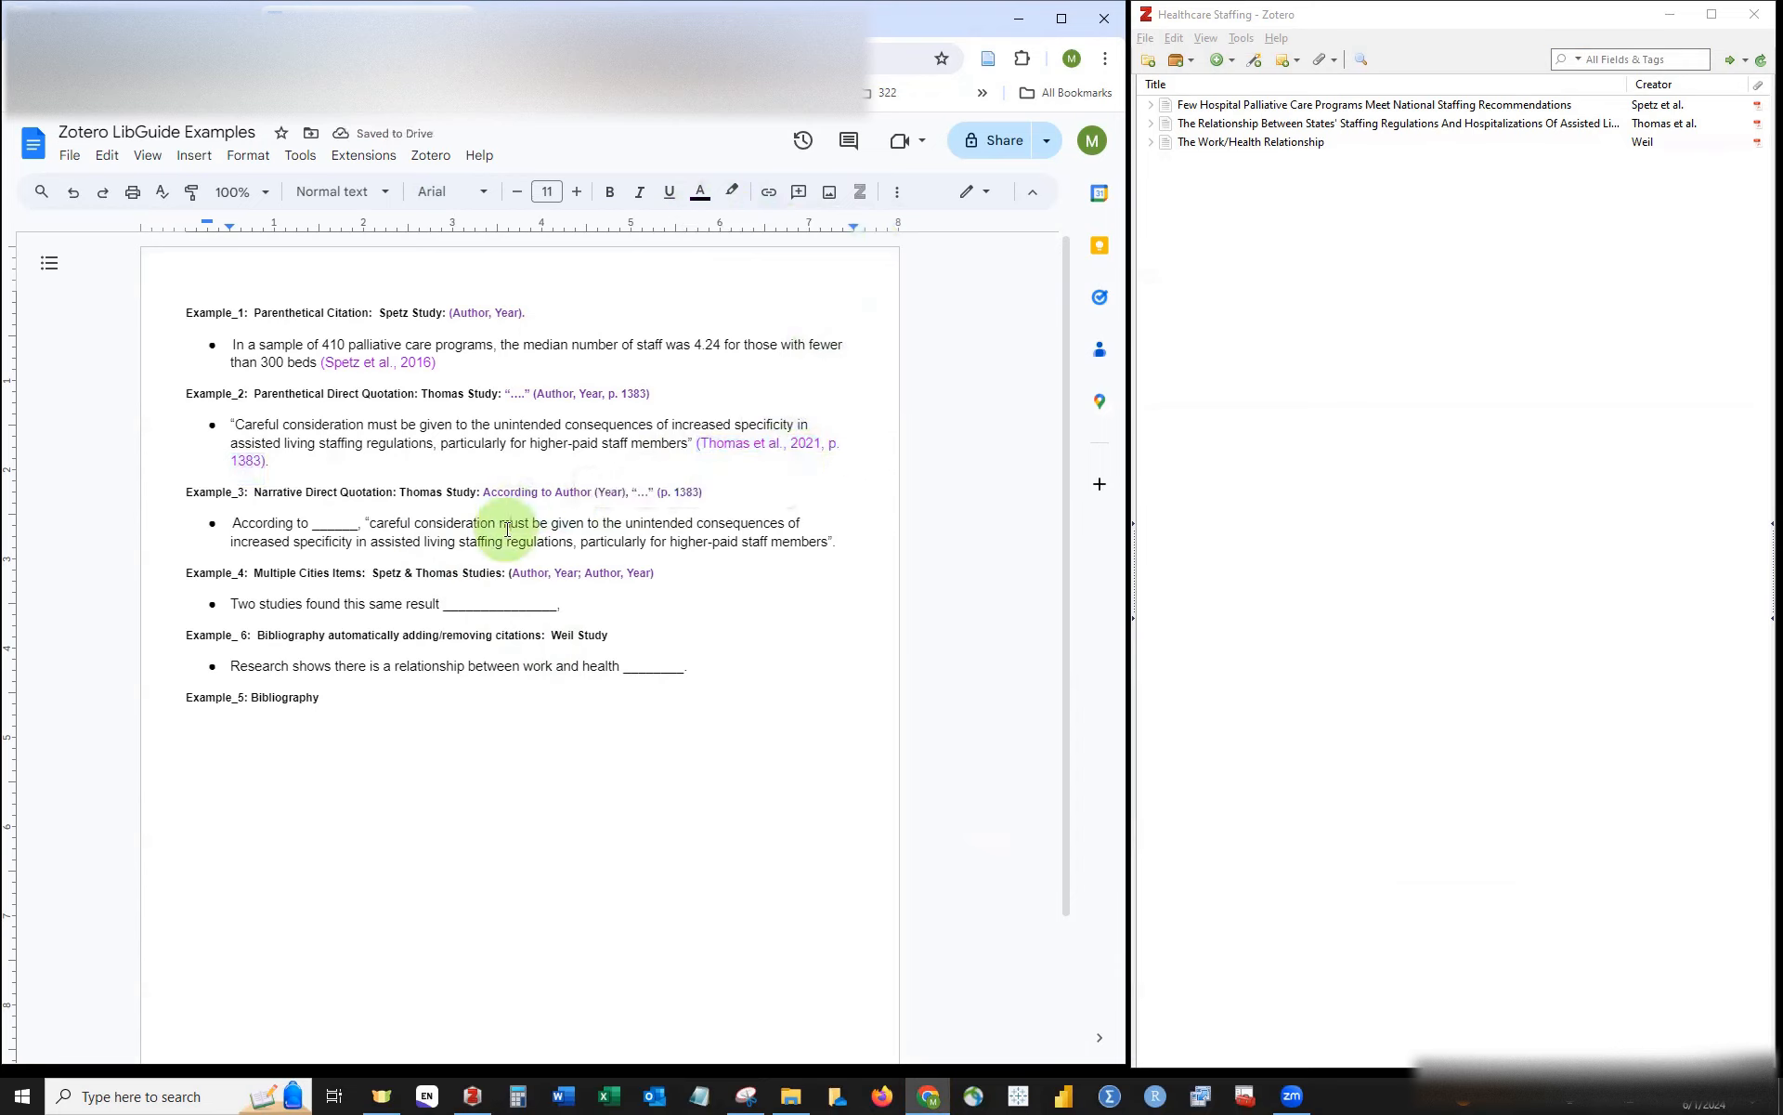
pyautogui.click(360, 522)
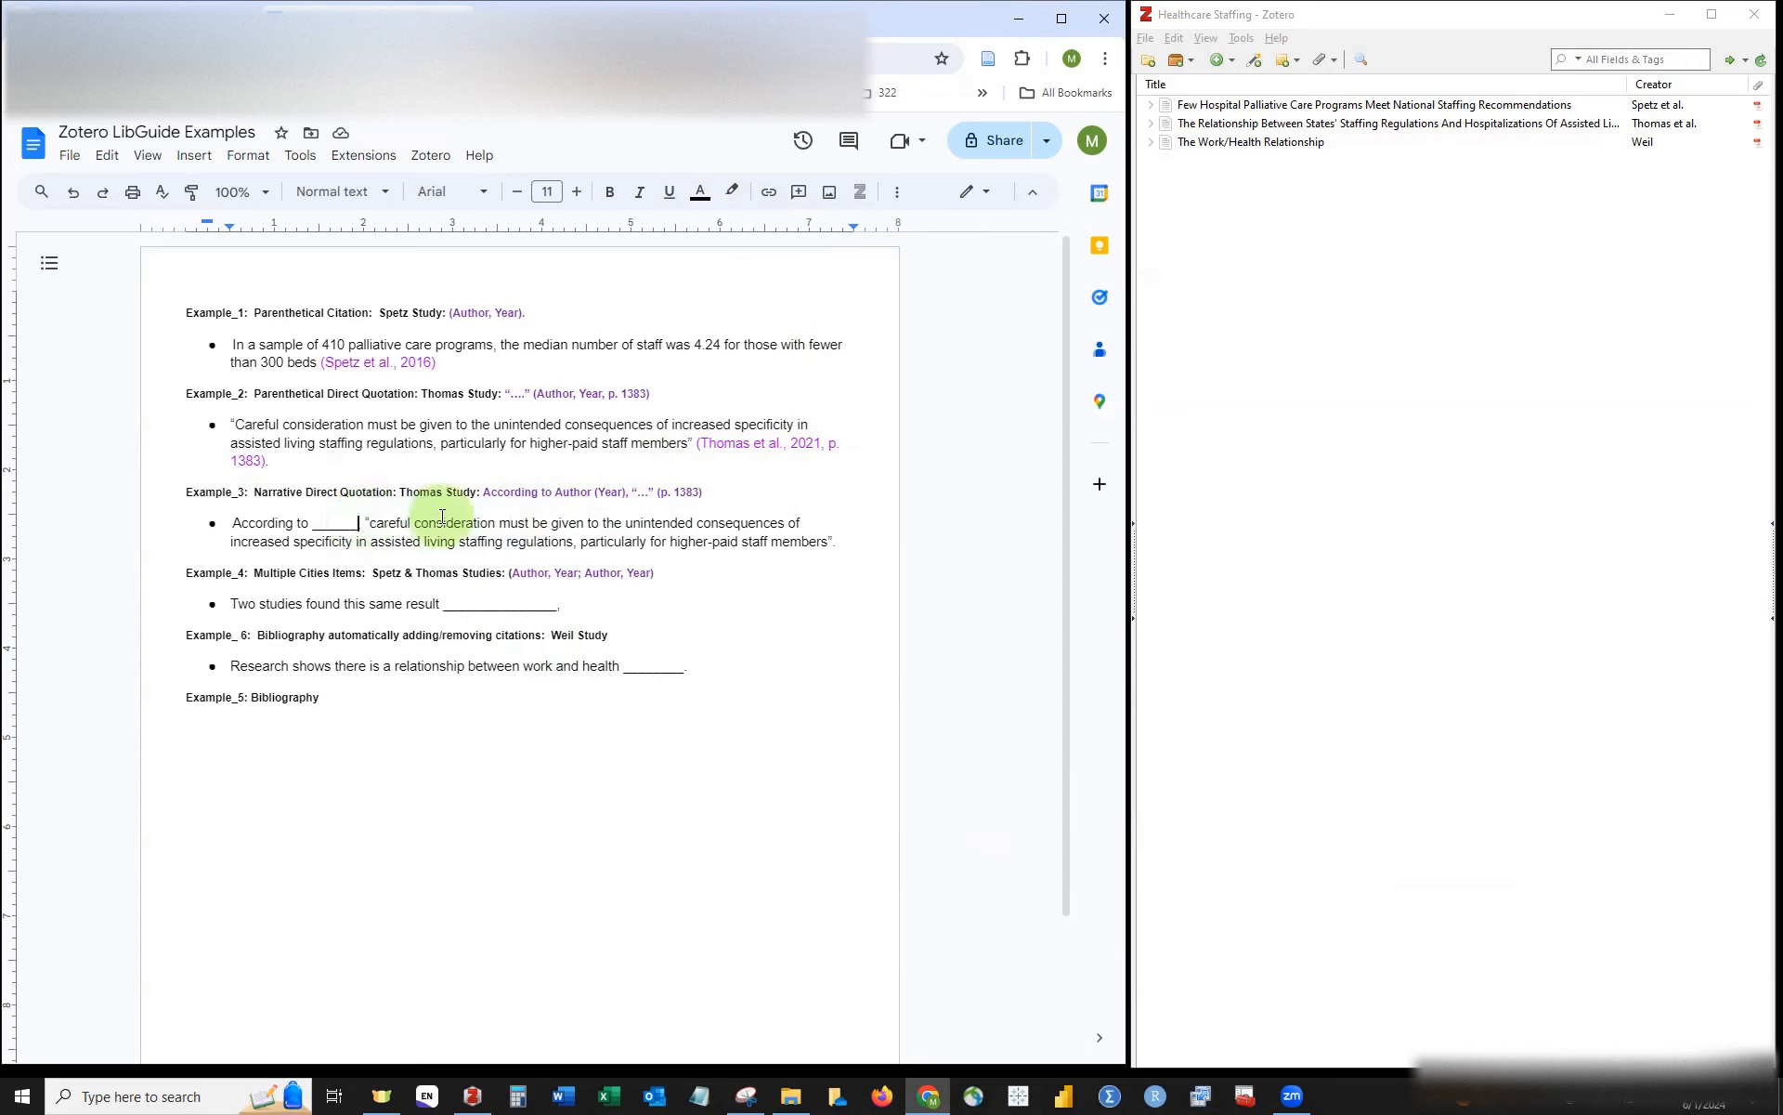
# Step: Replace the Example_3 blank with 'Thomas' plus an author-omitted Thomas et al. citation reading (2021)
pyautogui.press('BackSpace')
pyautogui.press('BackSpace')
pyautogui.press('BackSpace')
pyautogui.press('BackSpace')
pyautogui.press('BackSpace')
pyautogui.press('BackSpace')
pyautogui.press('BackSpace')
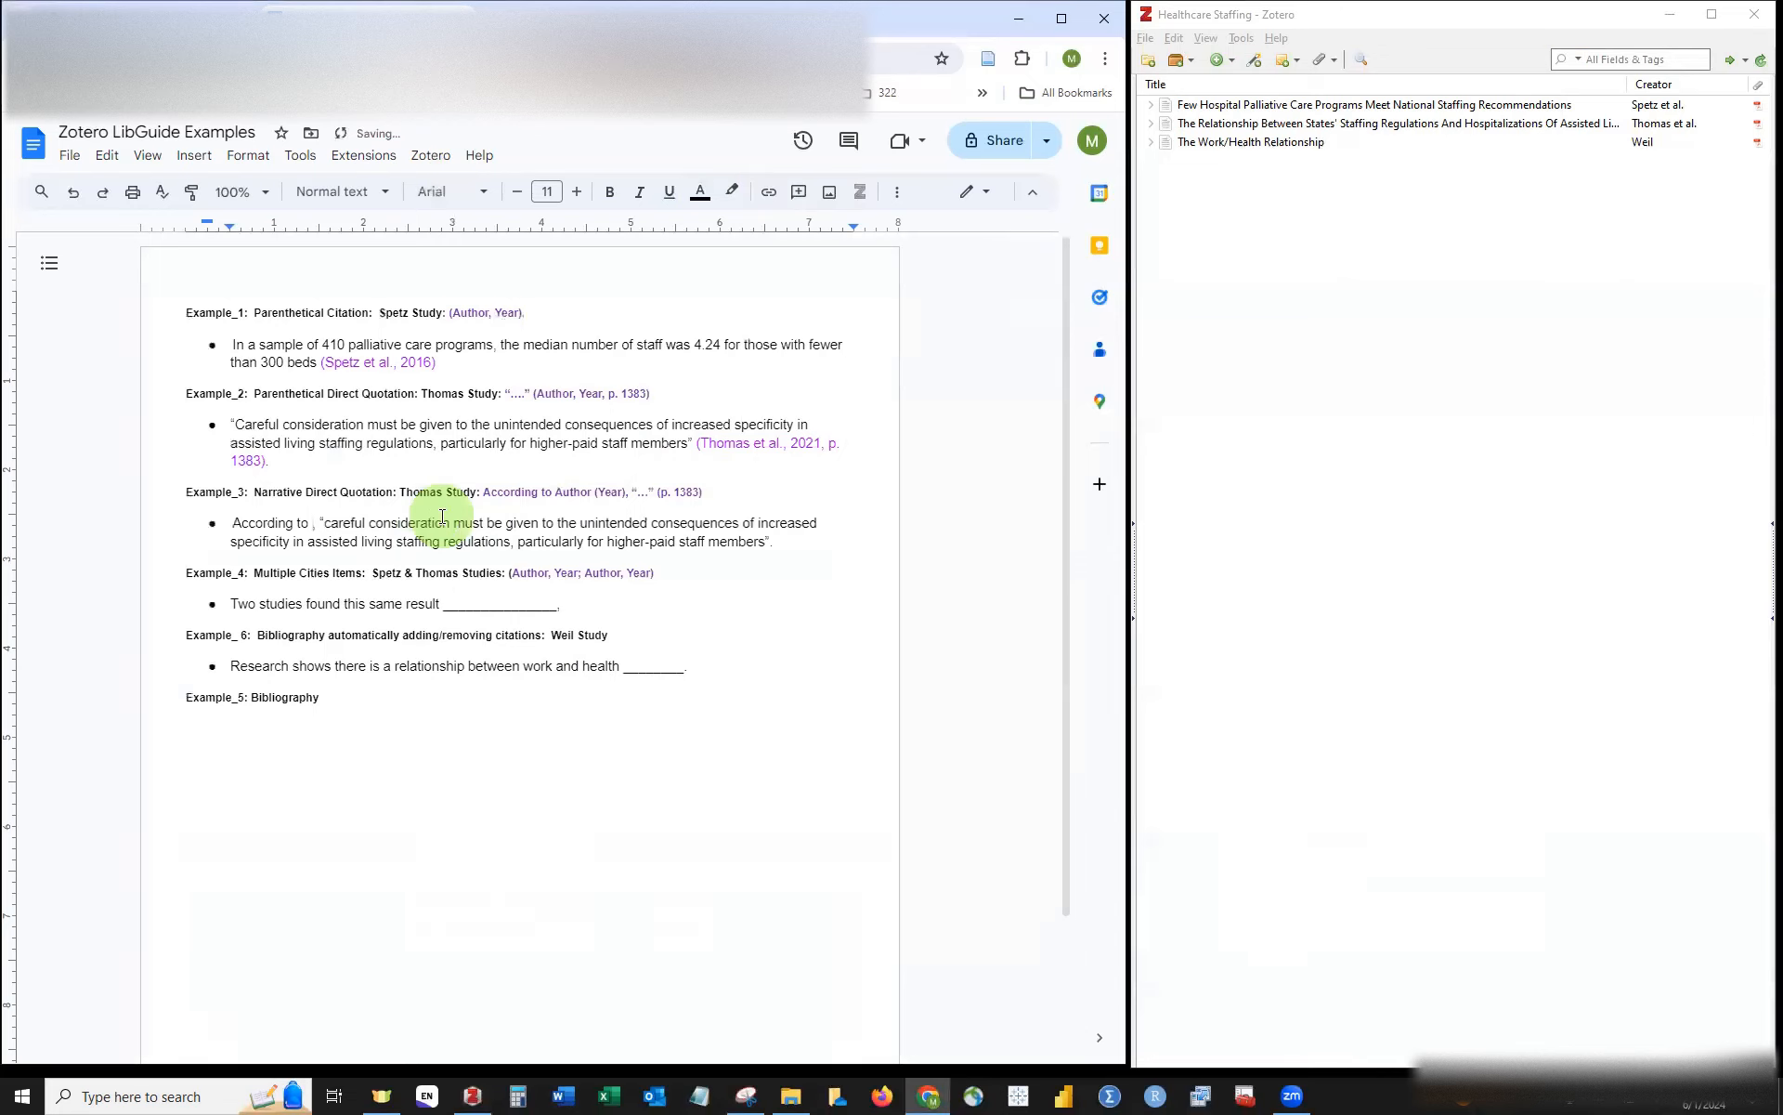
pyautogui.write('Thomas')
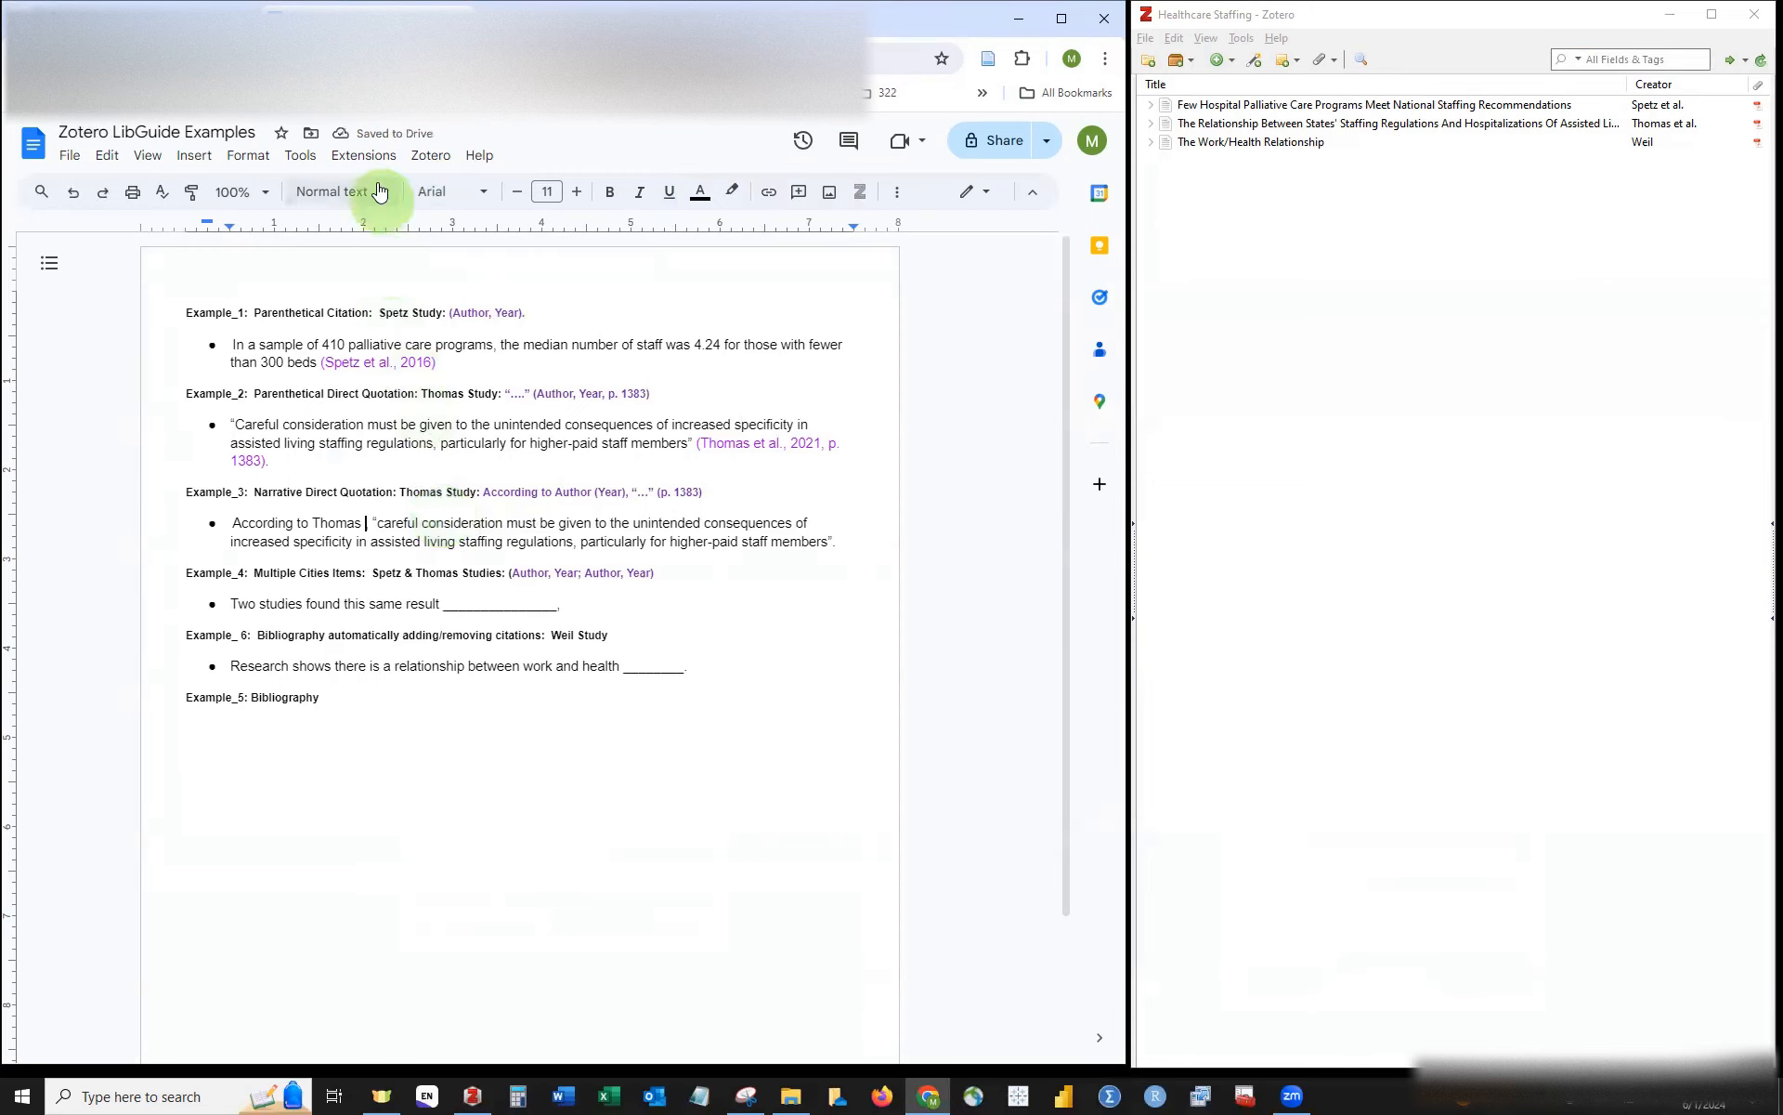
pyautogui.click(429, 156)
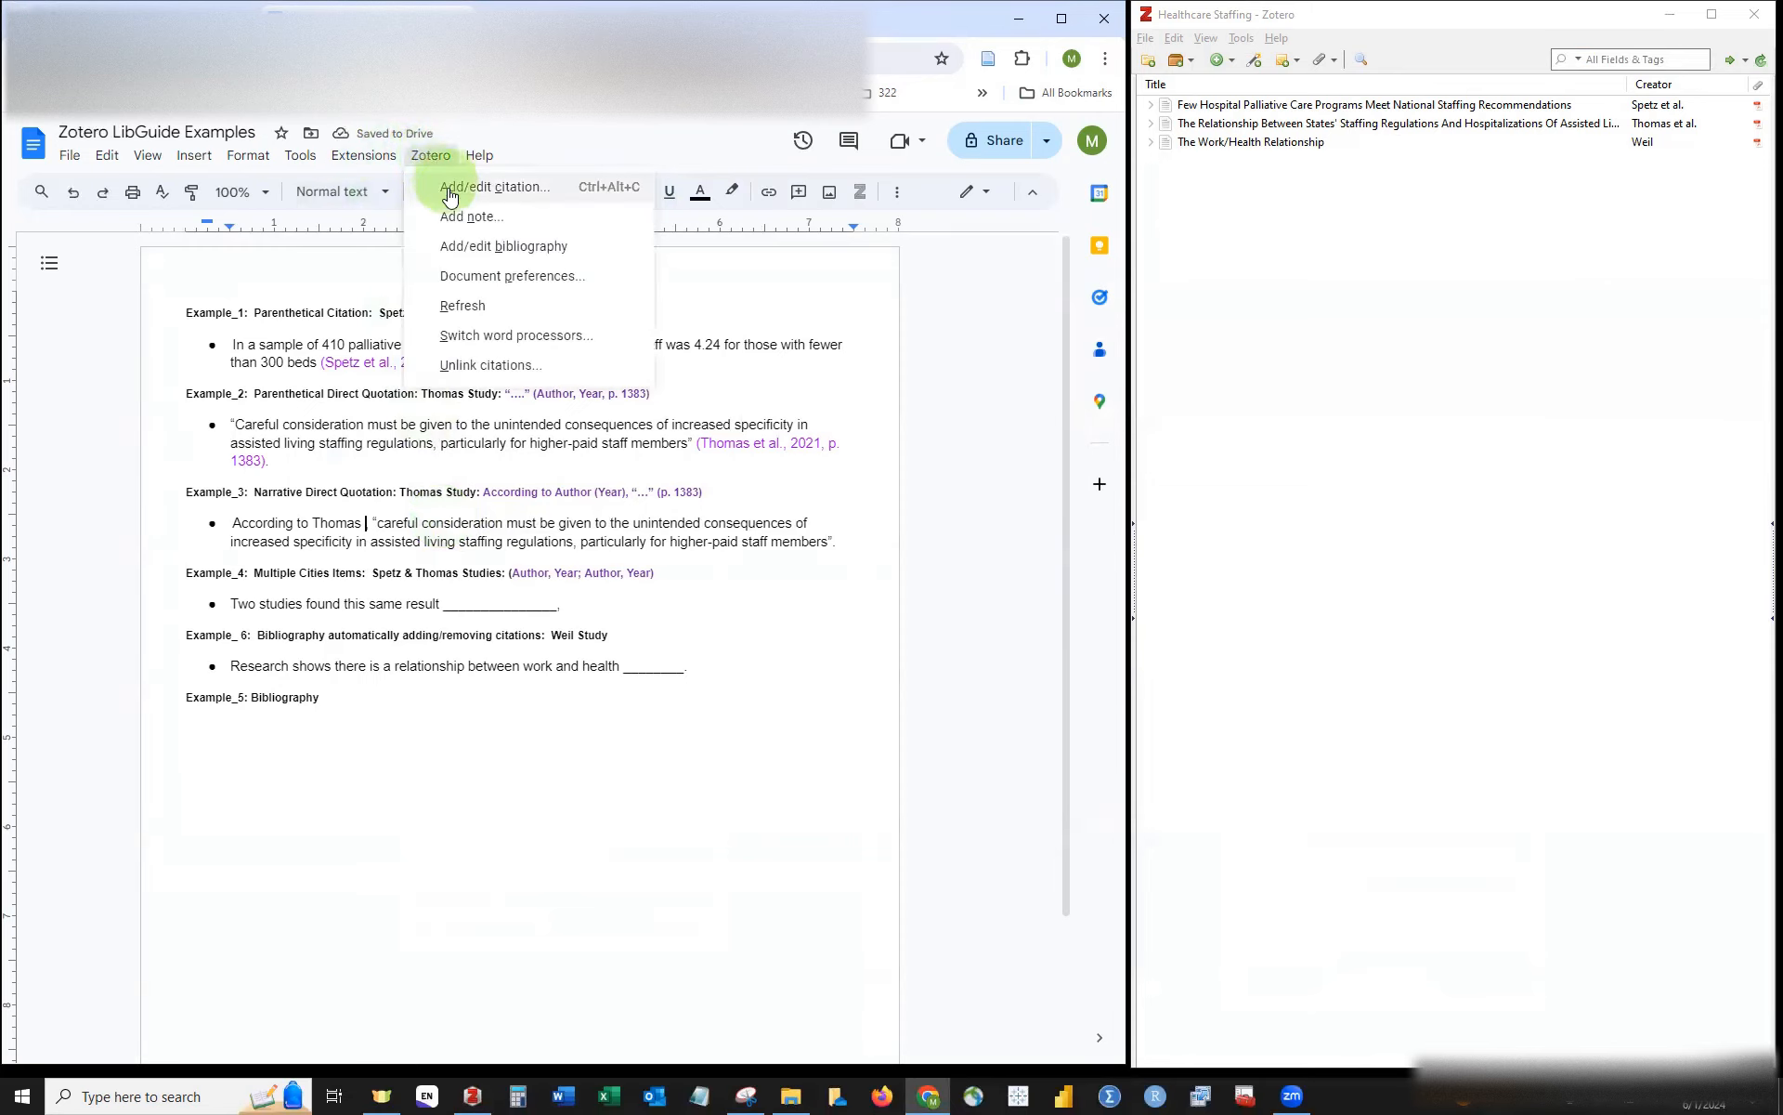
pyautogui.click(447, 185)
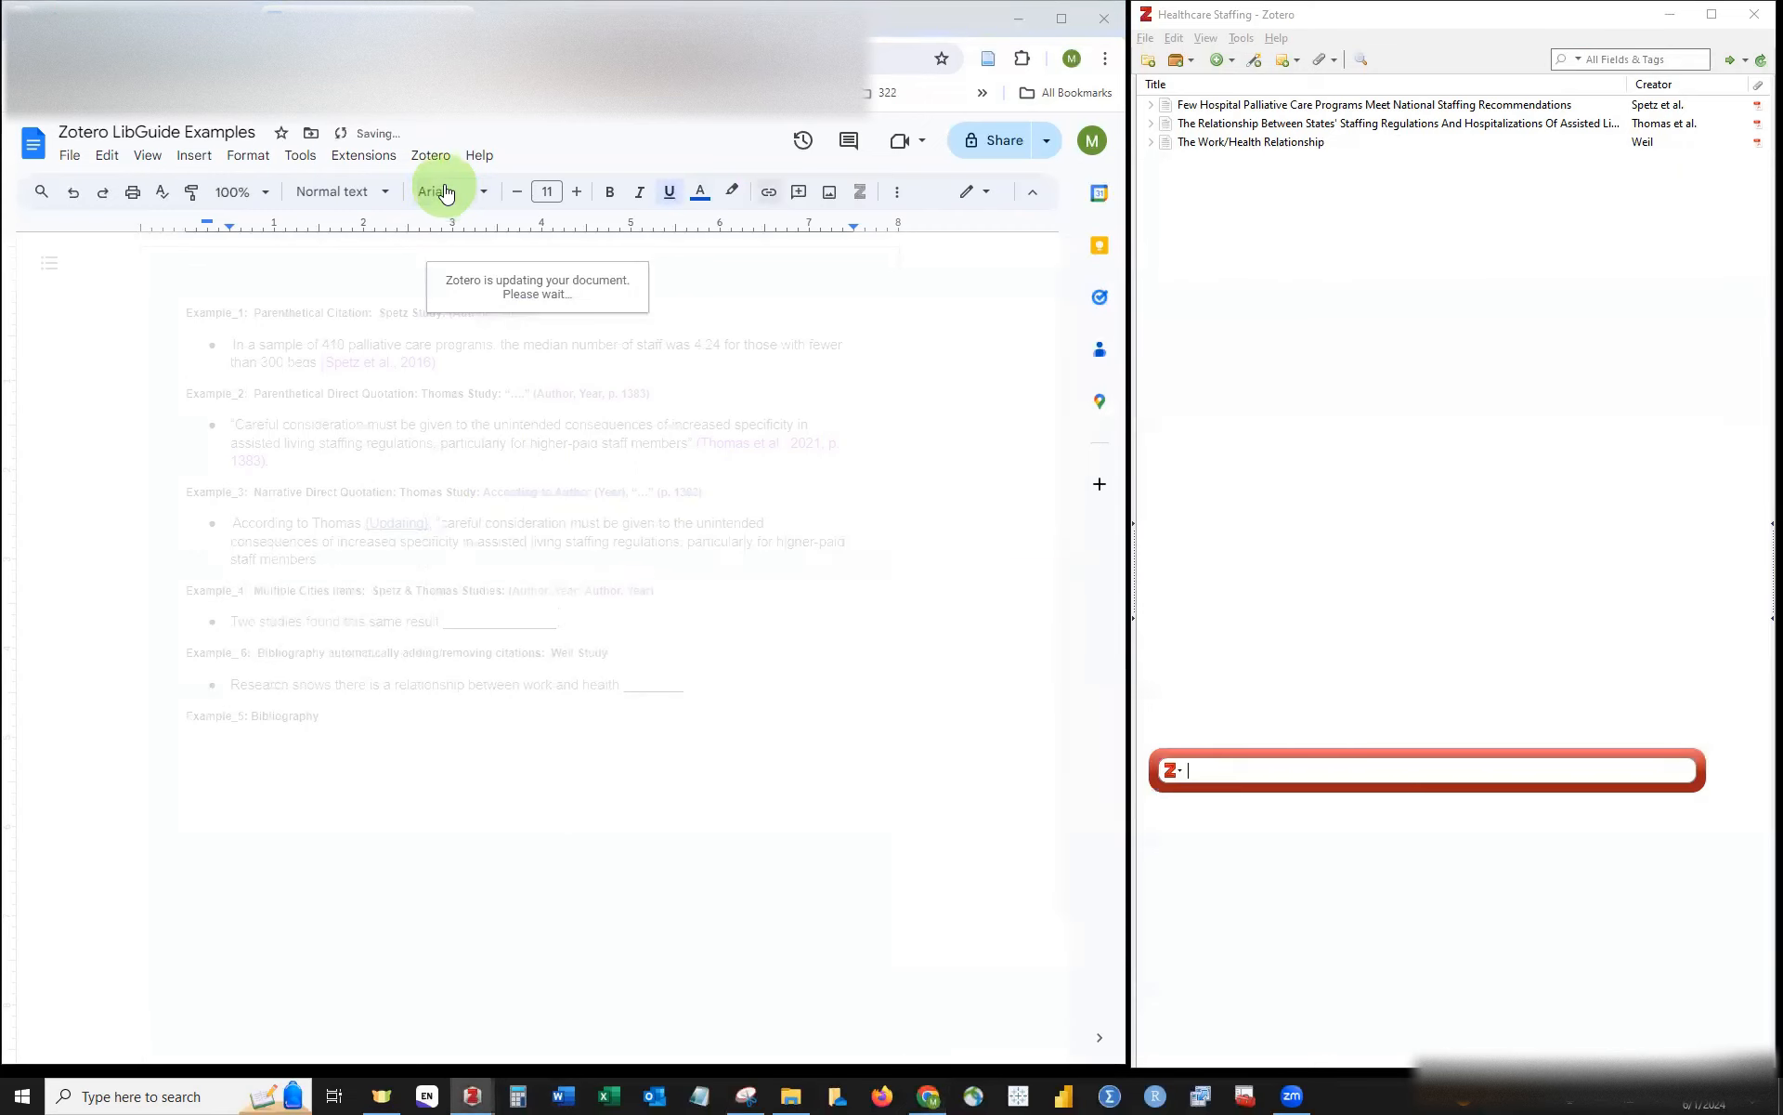
pyautogui.write('t')
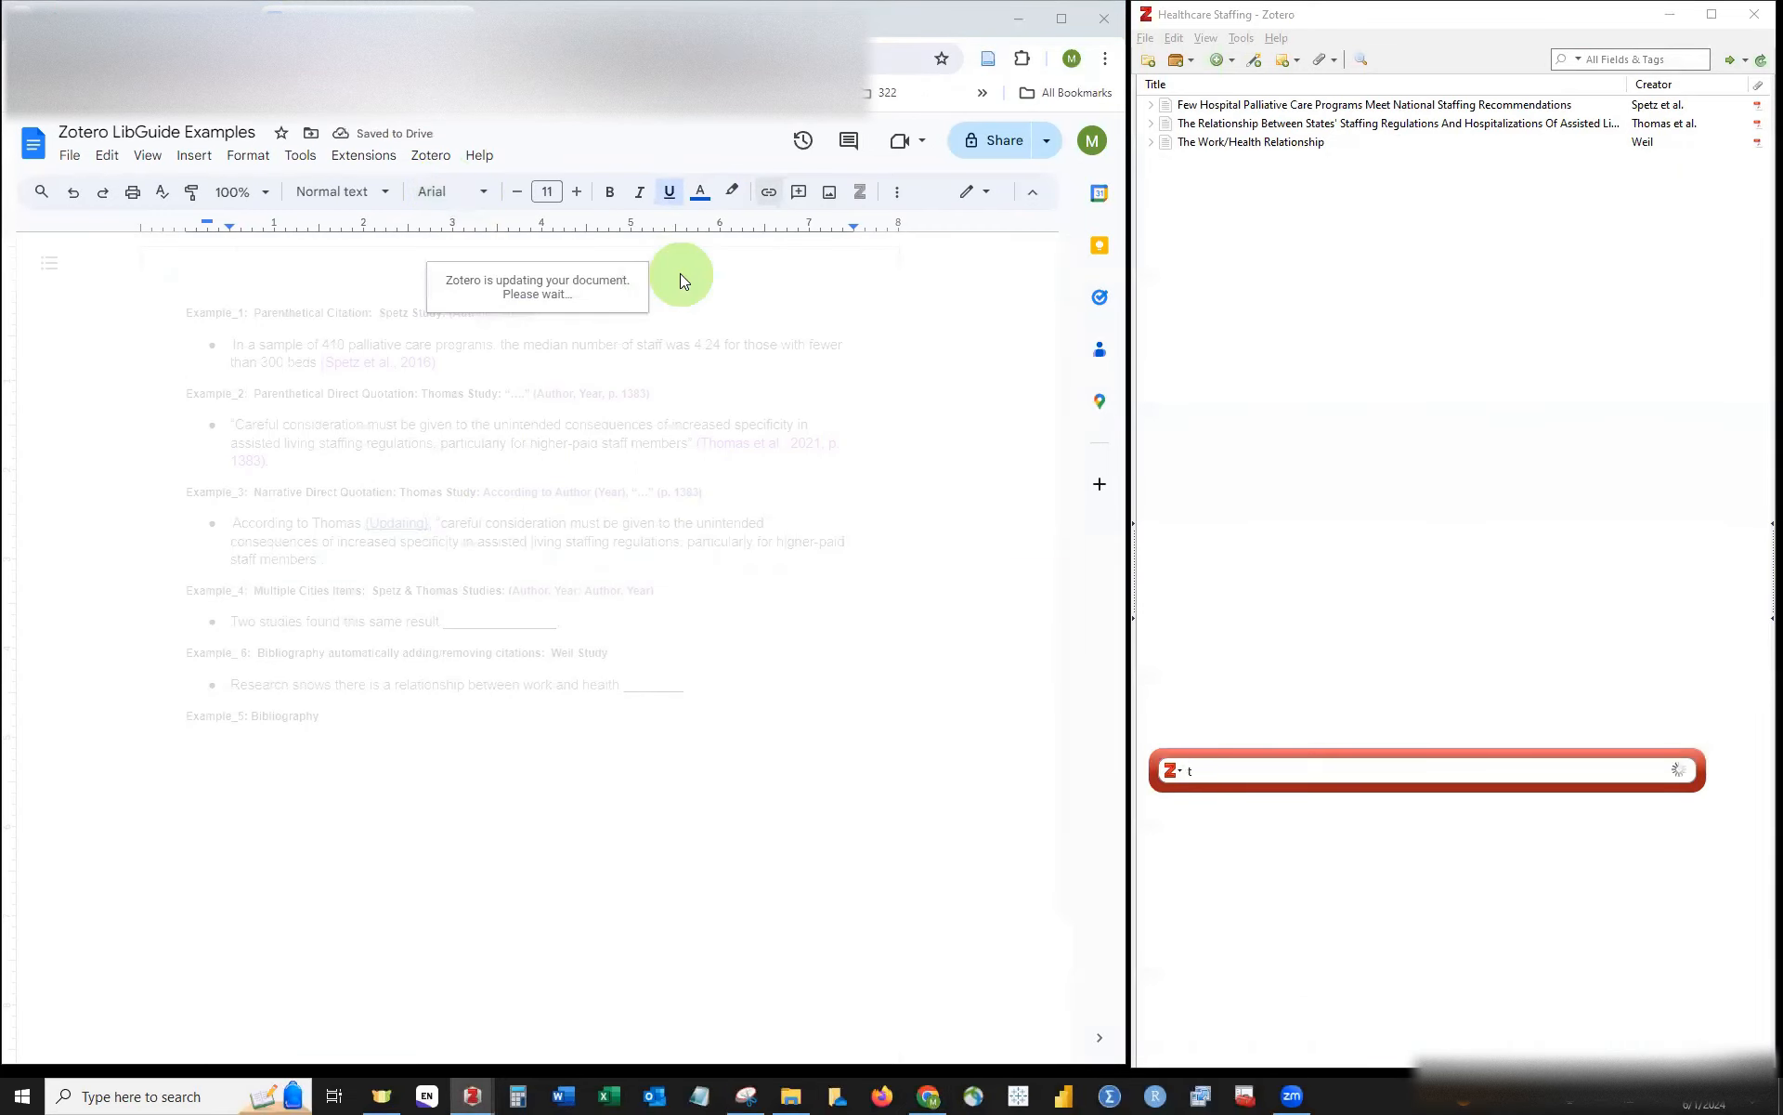
pyautogui.write('hom')
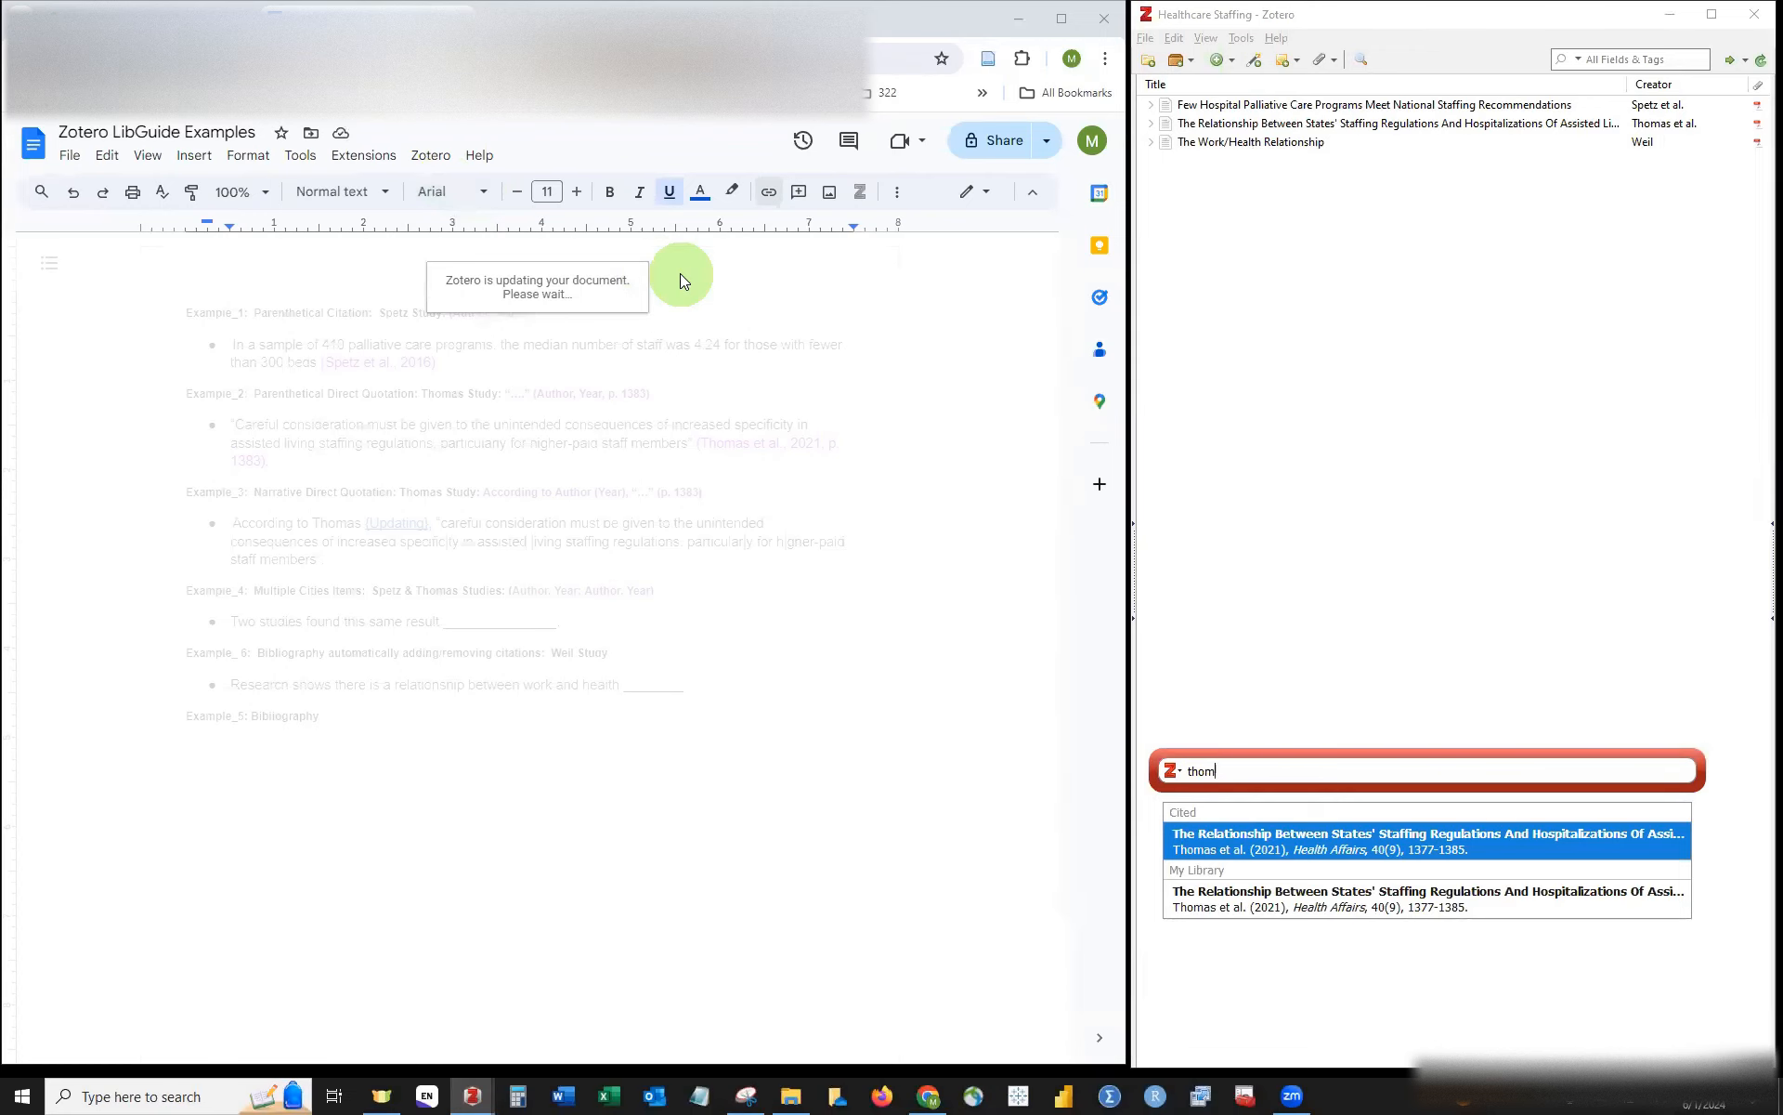
pyautogui.press('Return')
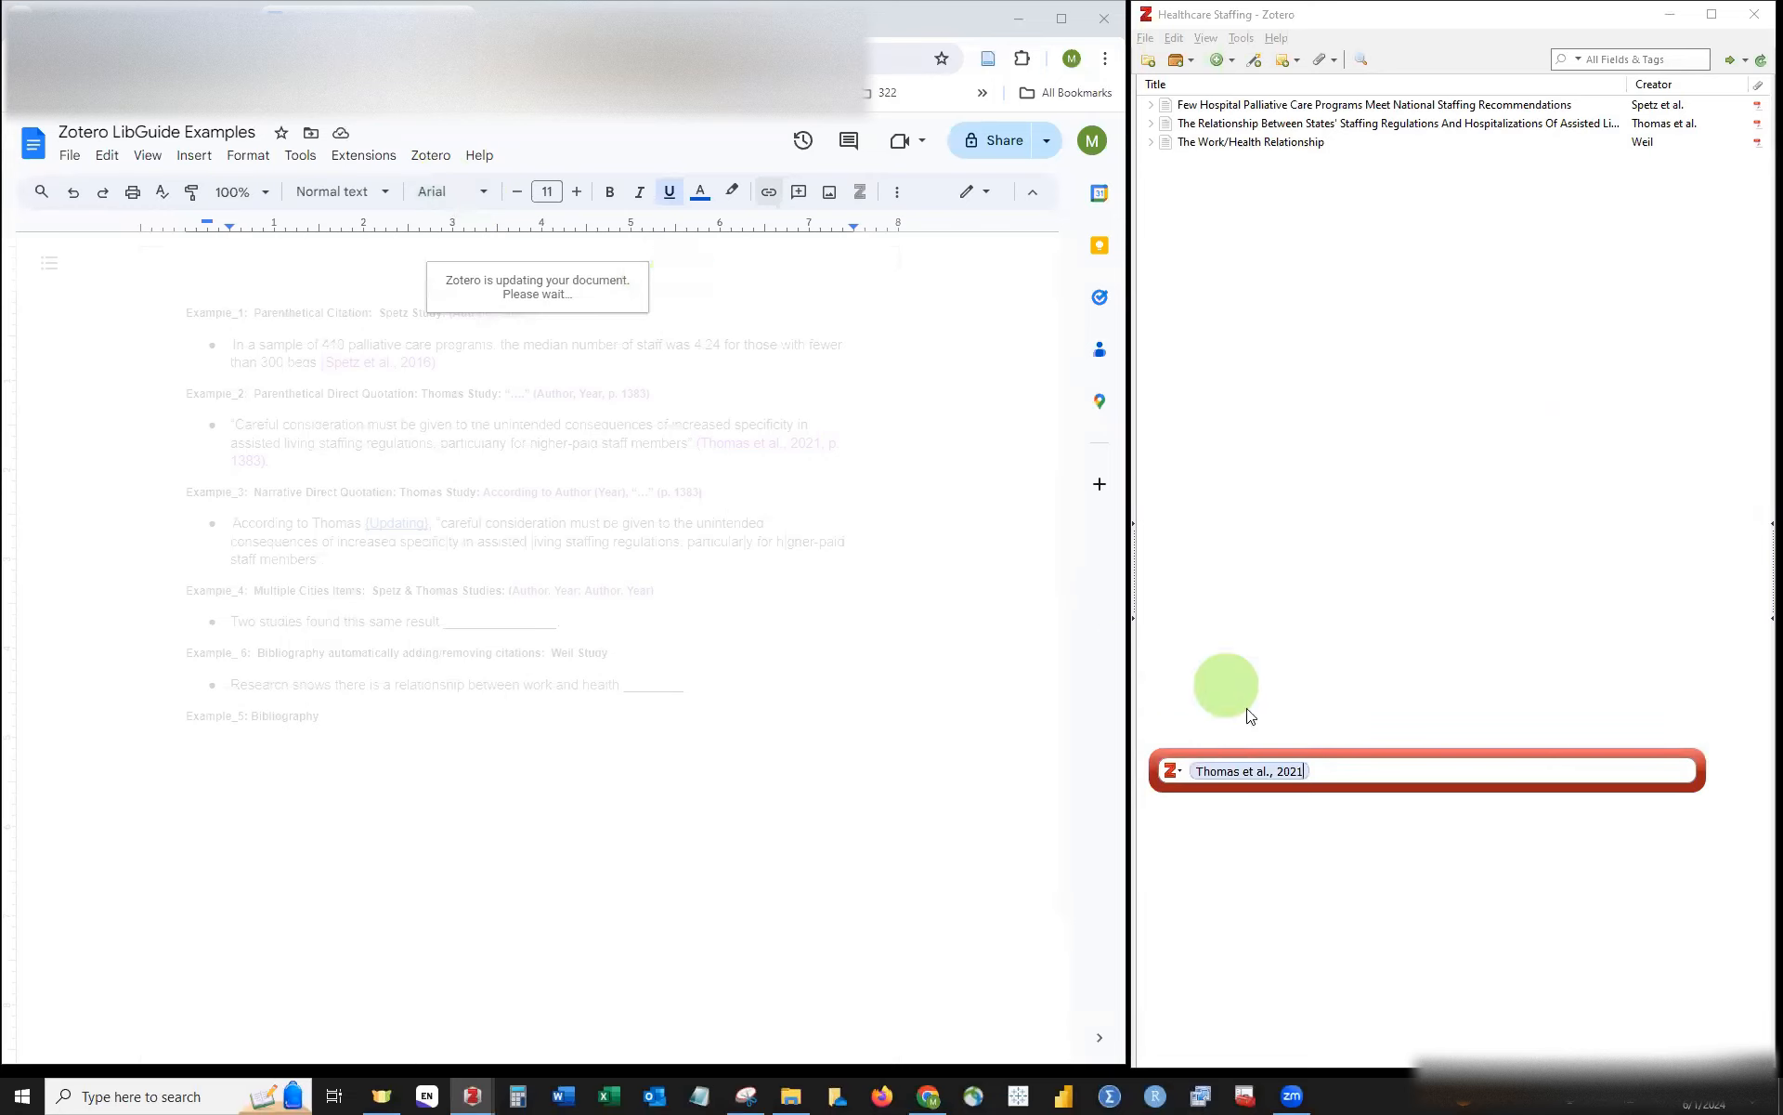
pyautogui.click(1269, 774)
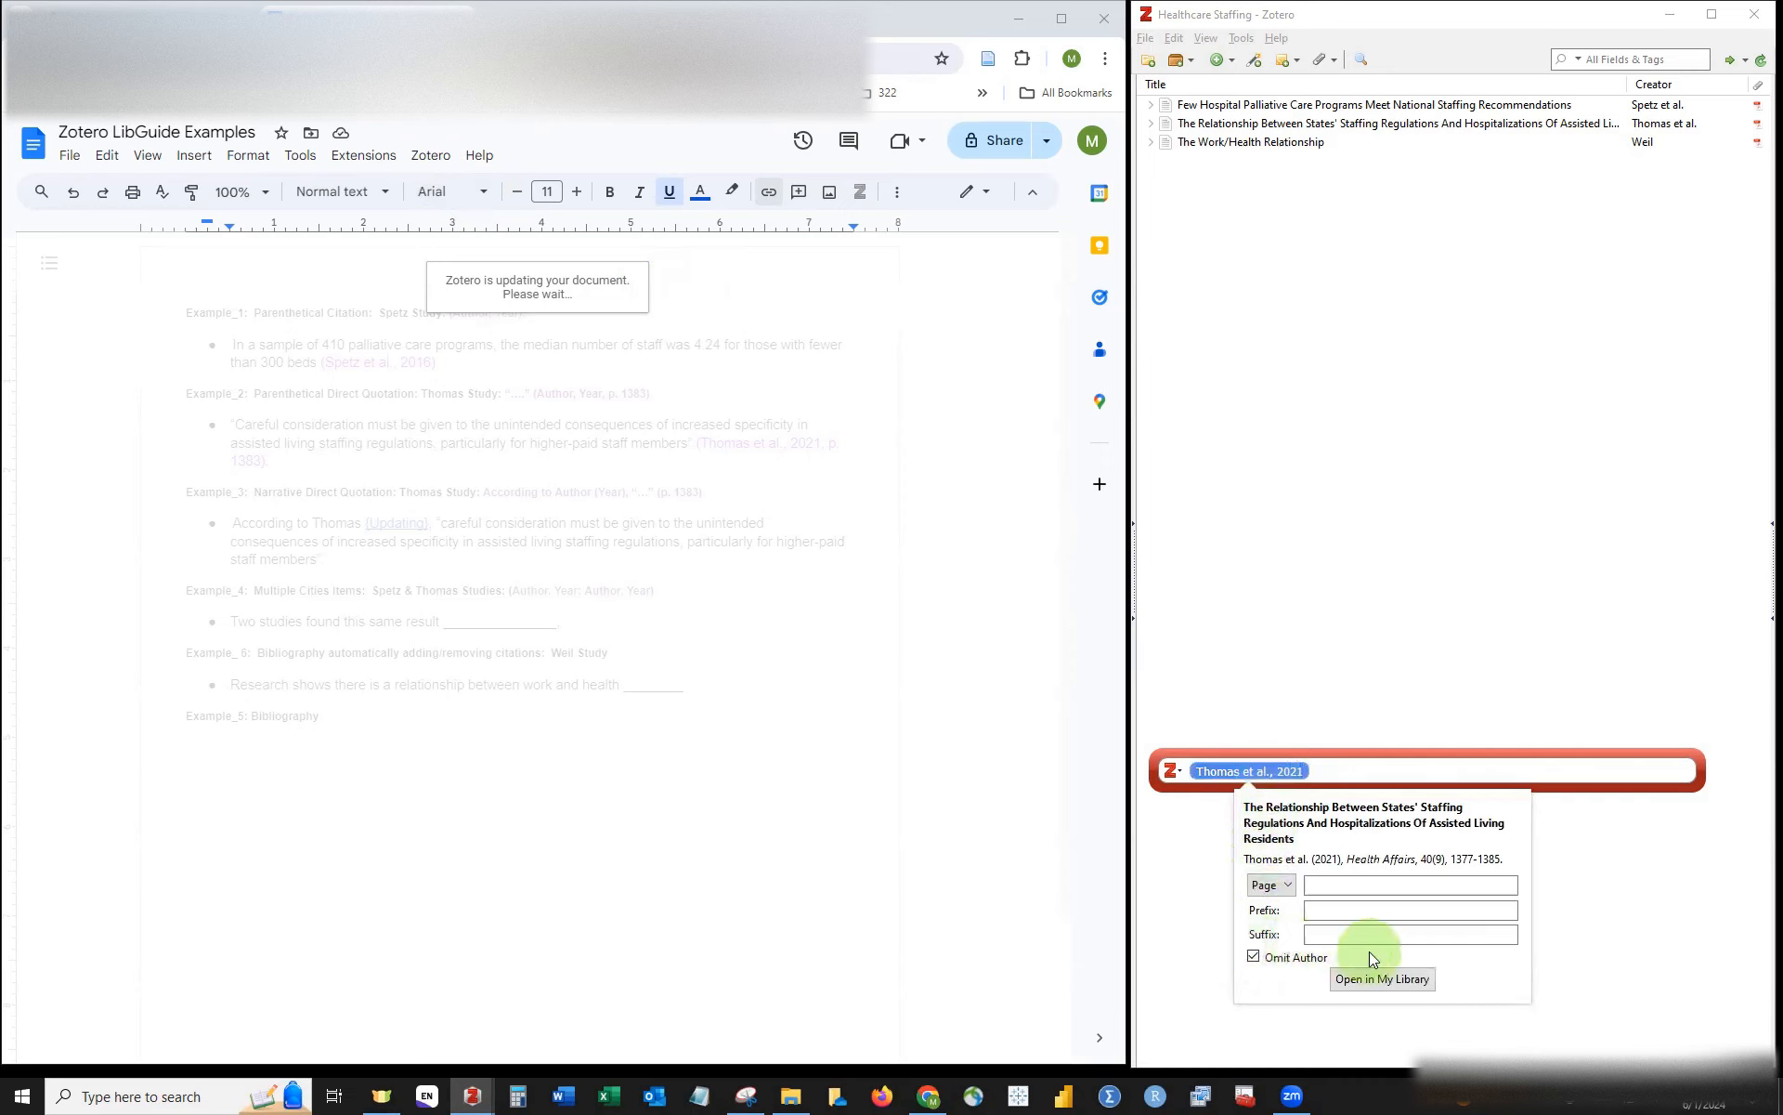
pyautogui.click(1278, 962)
pyautogui.press('Return')
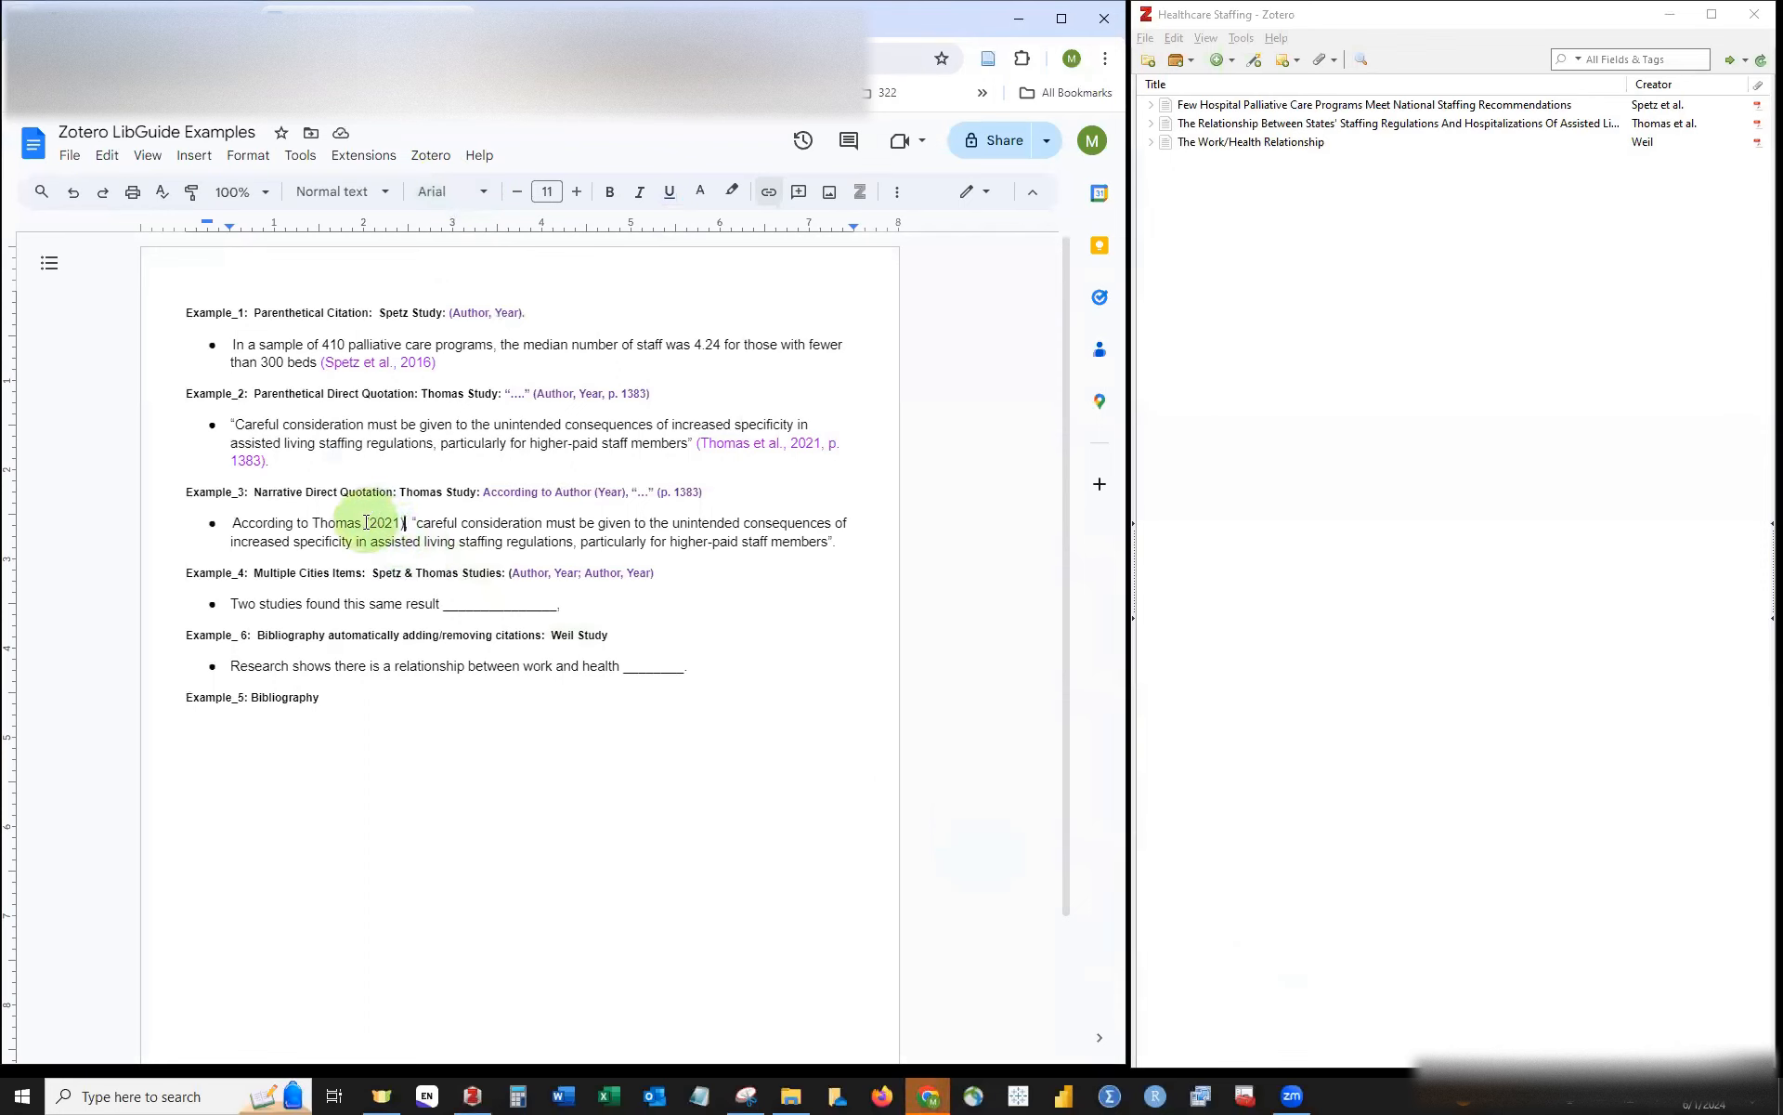
# Step: Select the (2021) citation and colour it purple
pyautogui.click(389, 525)
pyautogui.moveTo(388, 526); pyautogui.dragTo(407, 522)
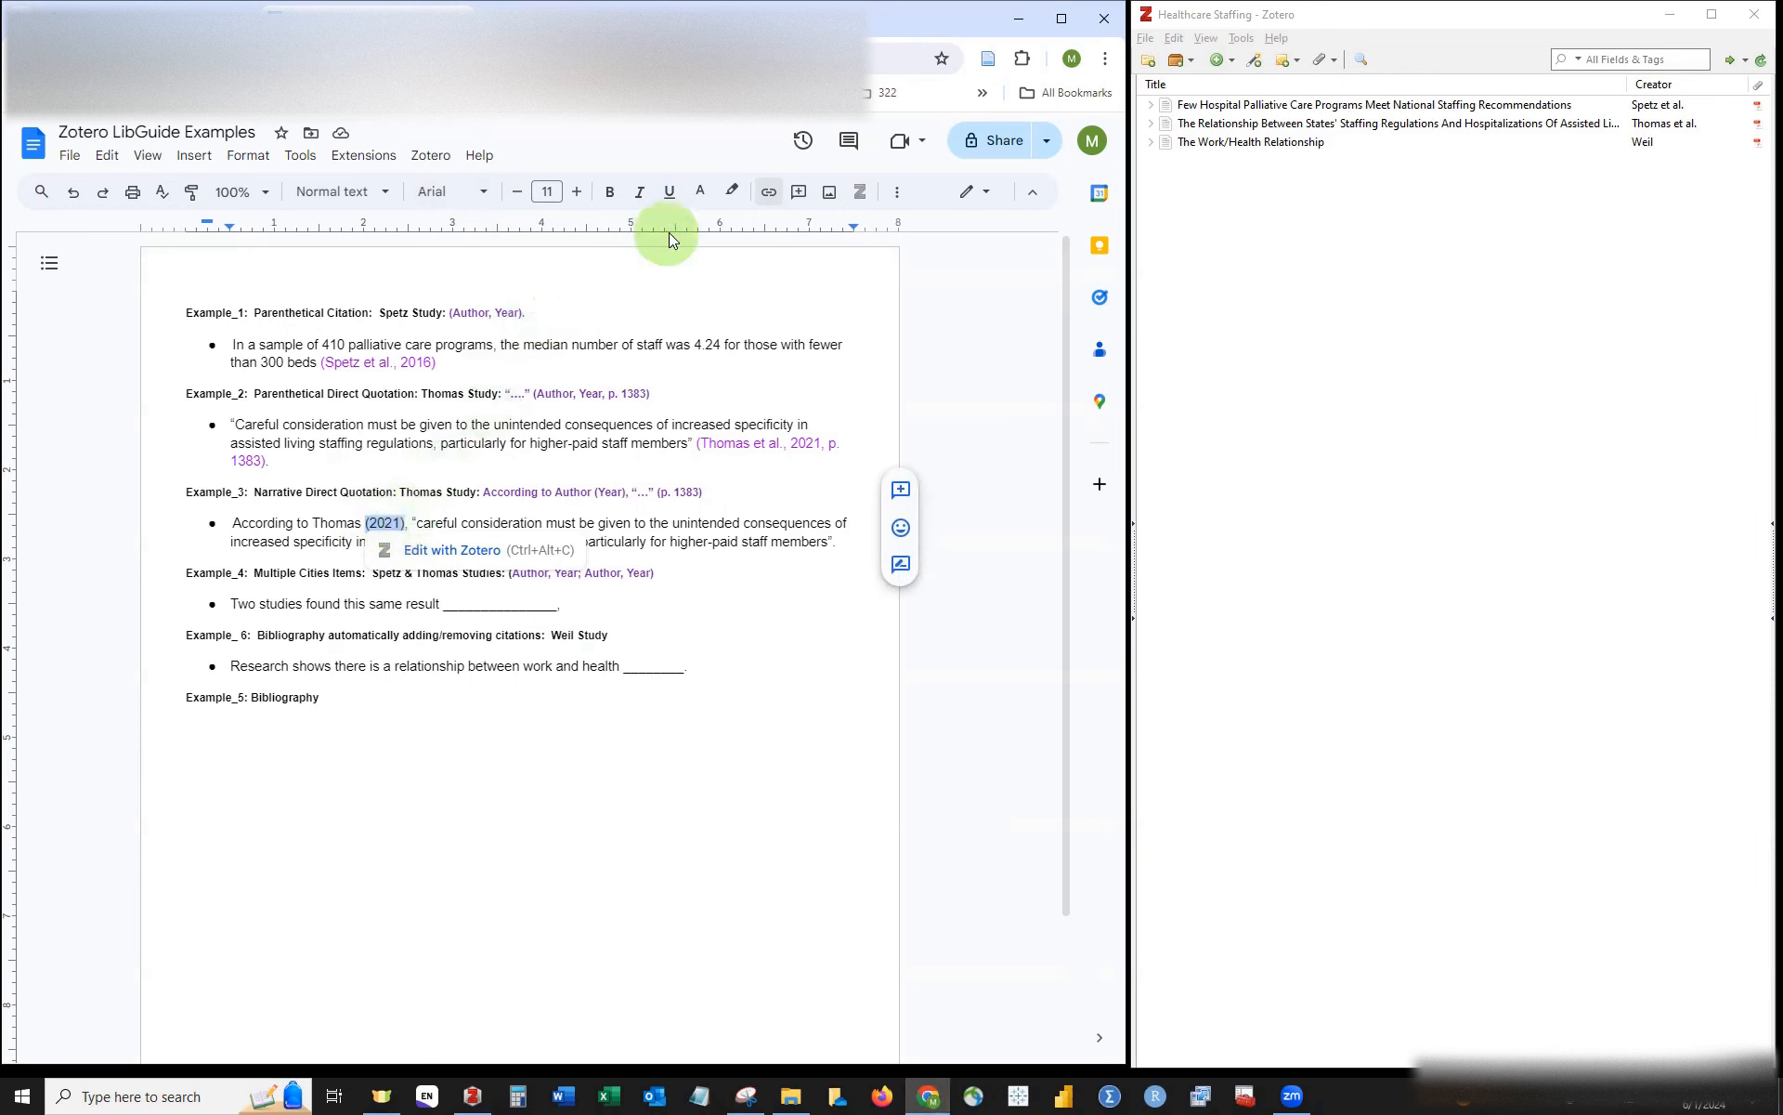
pyautogui.click(700, 191)
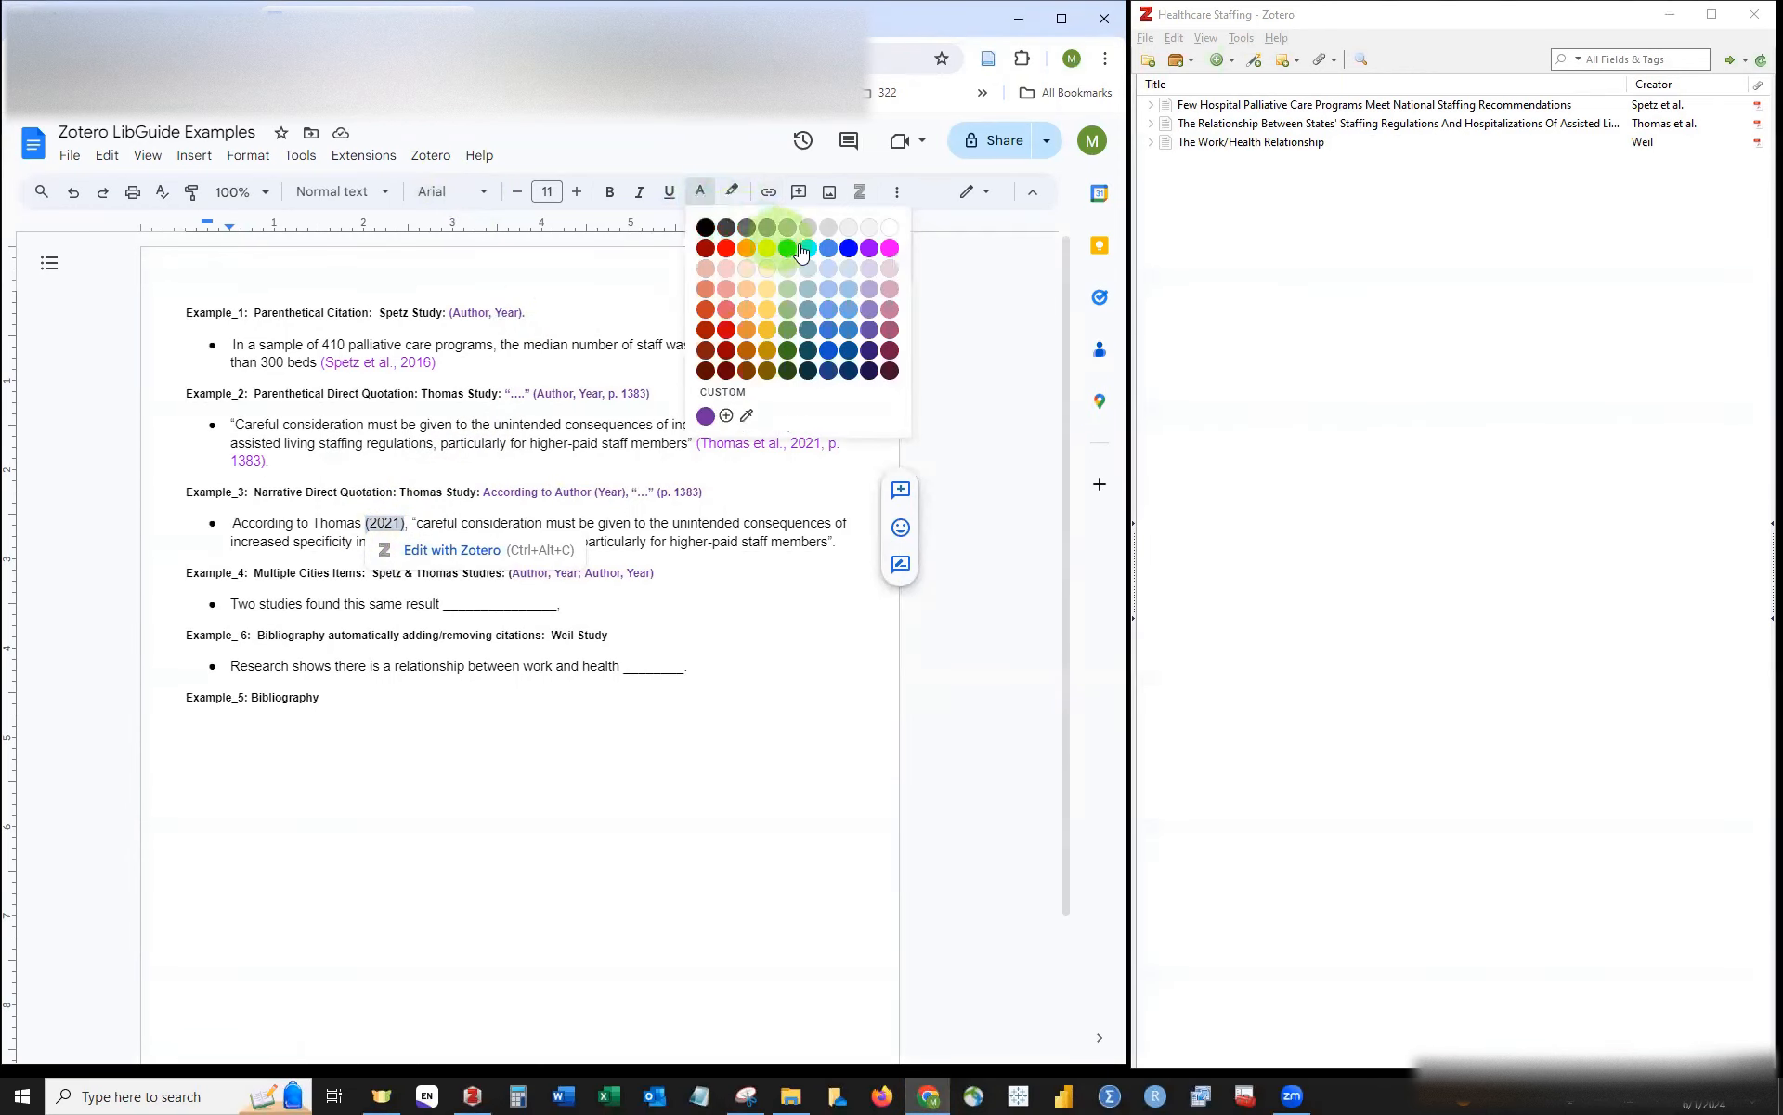
pyautogui.click(869, 259)
pyautogui.click(362, 522)
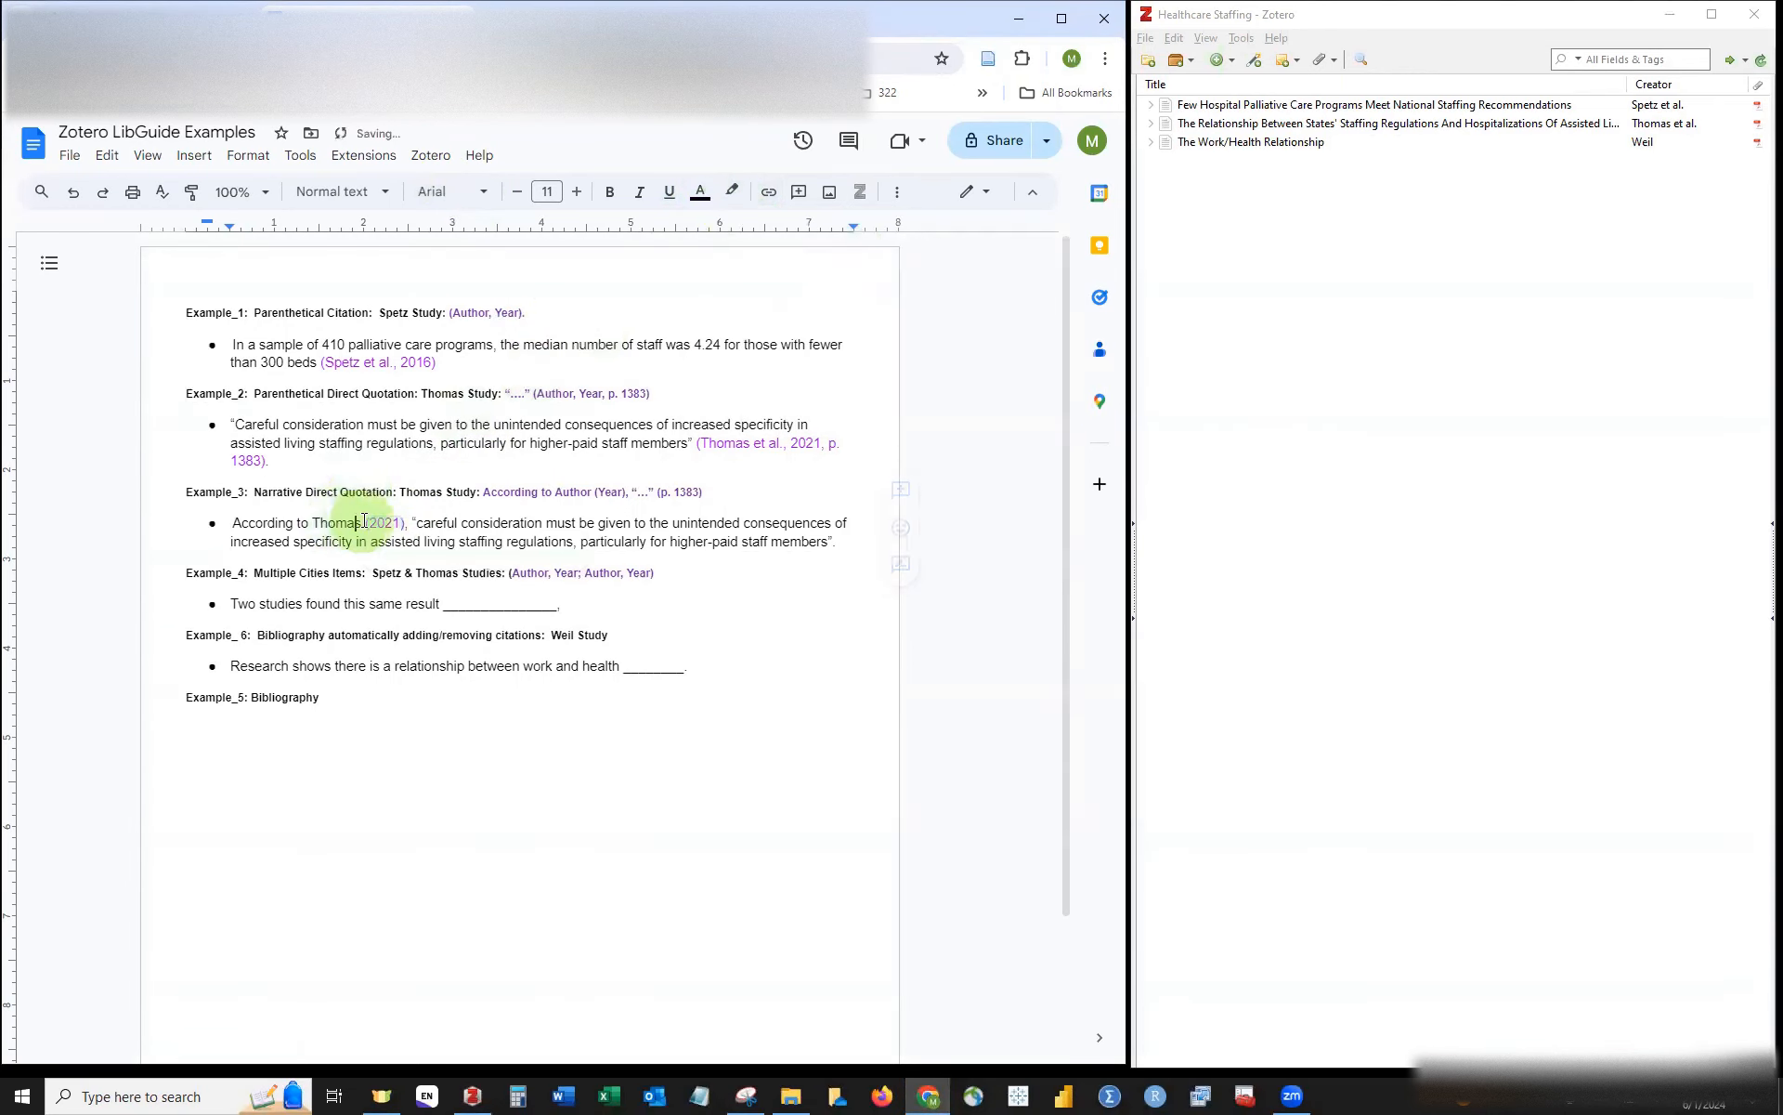
# Step: Remove the period ending the Example_3 quotation
pyautogui.moveTo(362, 522); pyautogui.dragTo(314, 523)
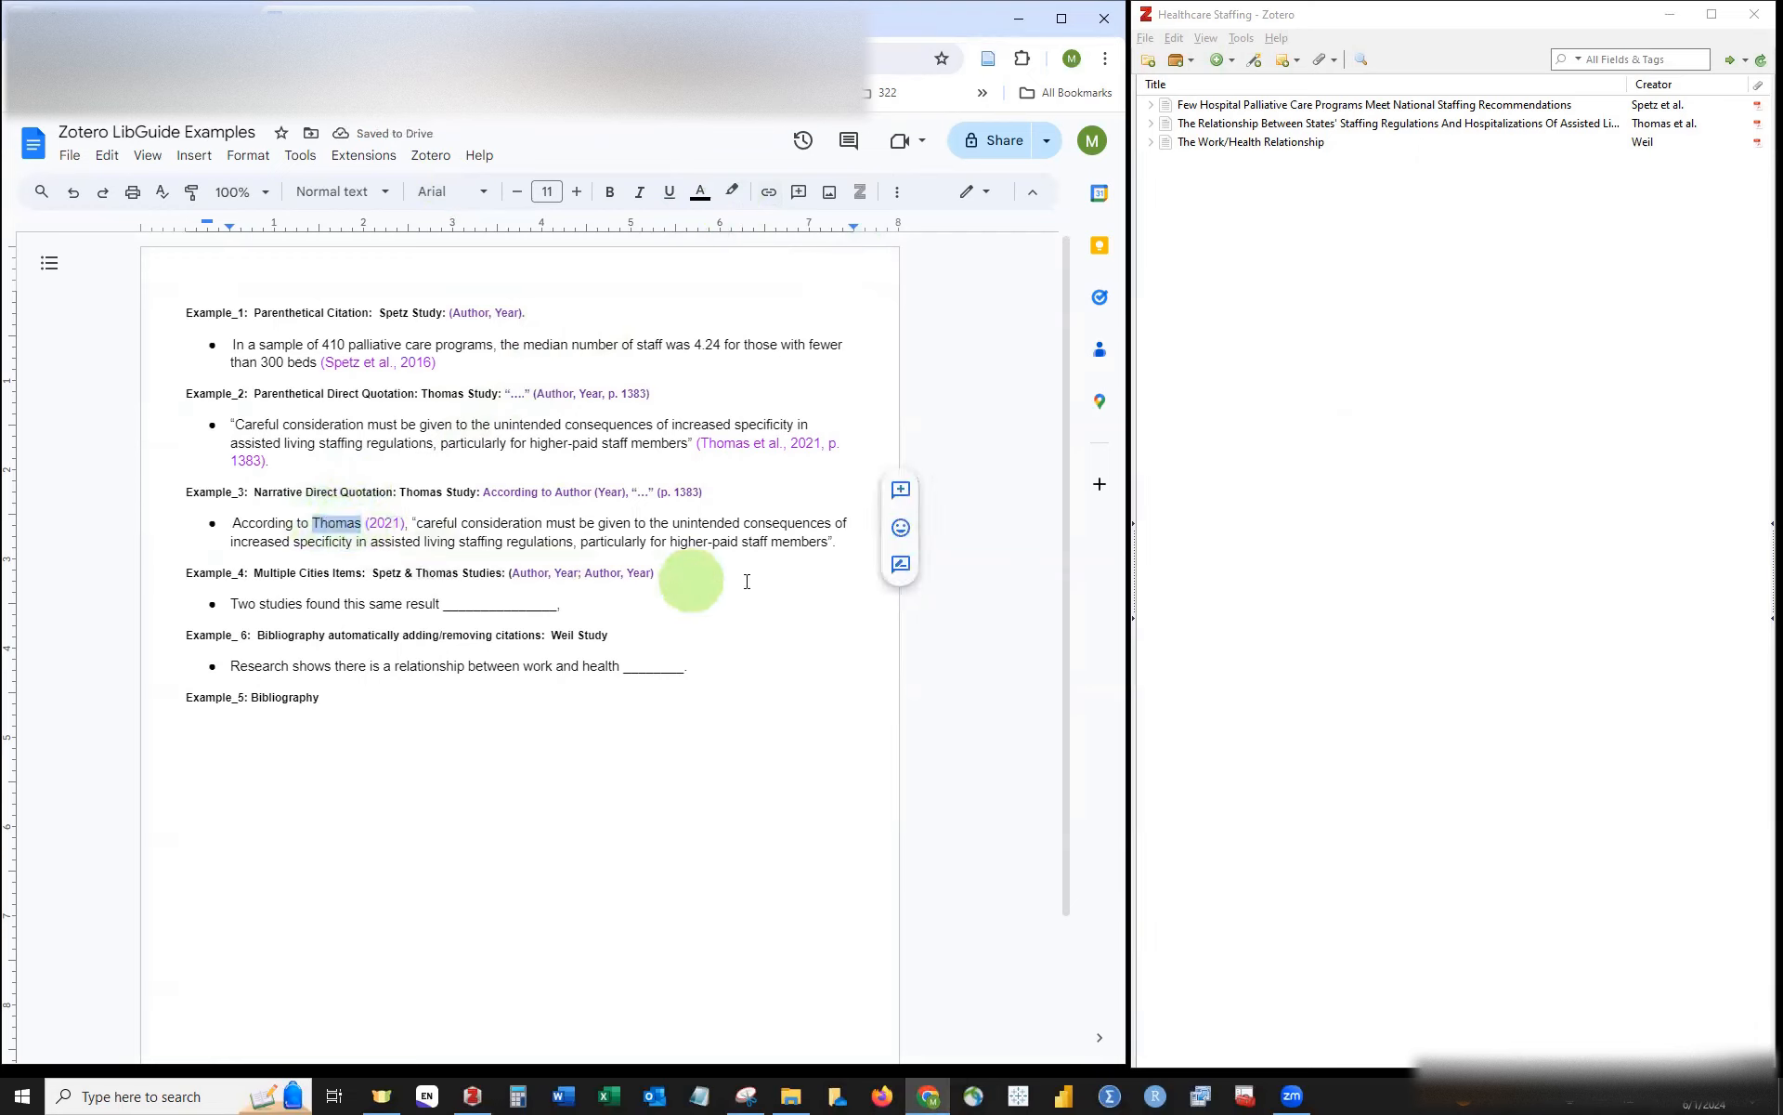
pyautogui.click(829, 539)
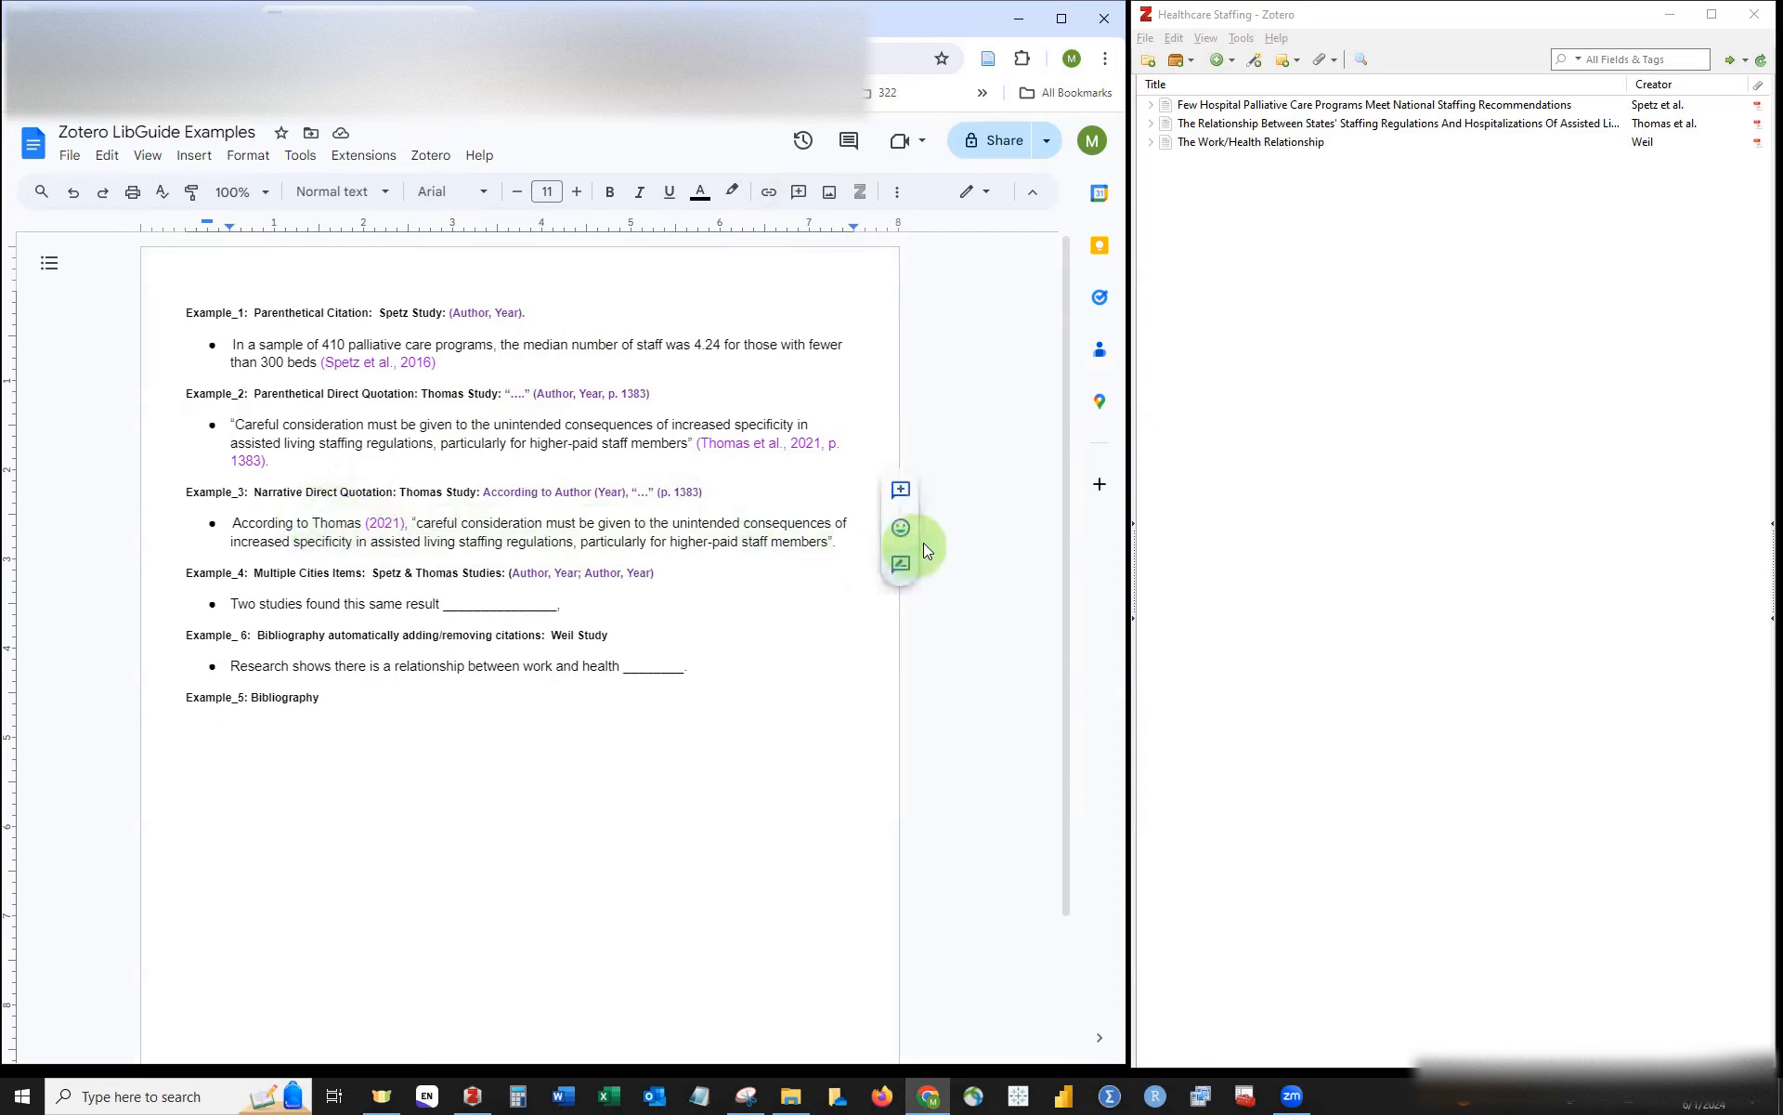
pyautogui.press('BackSpace')
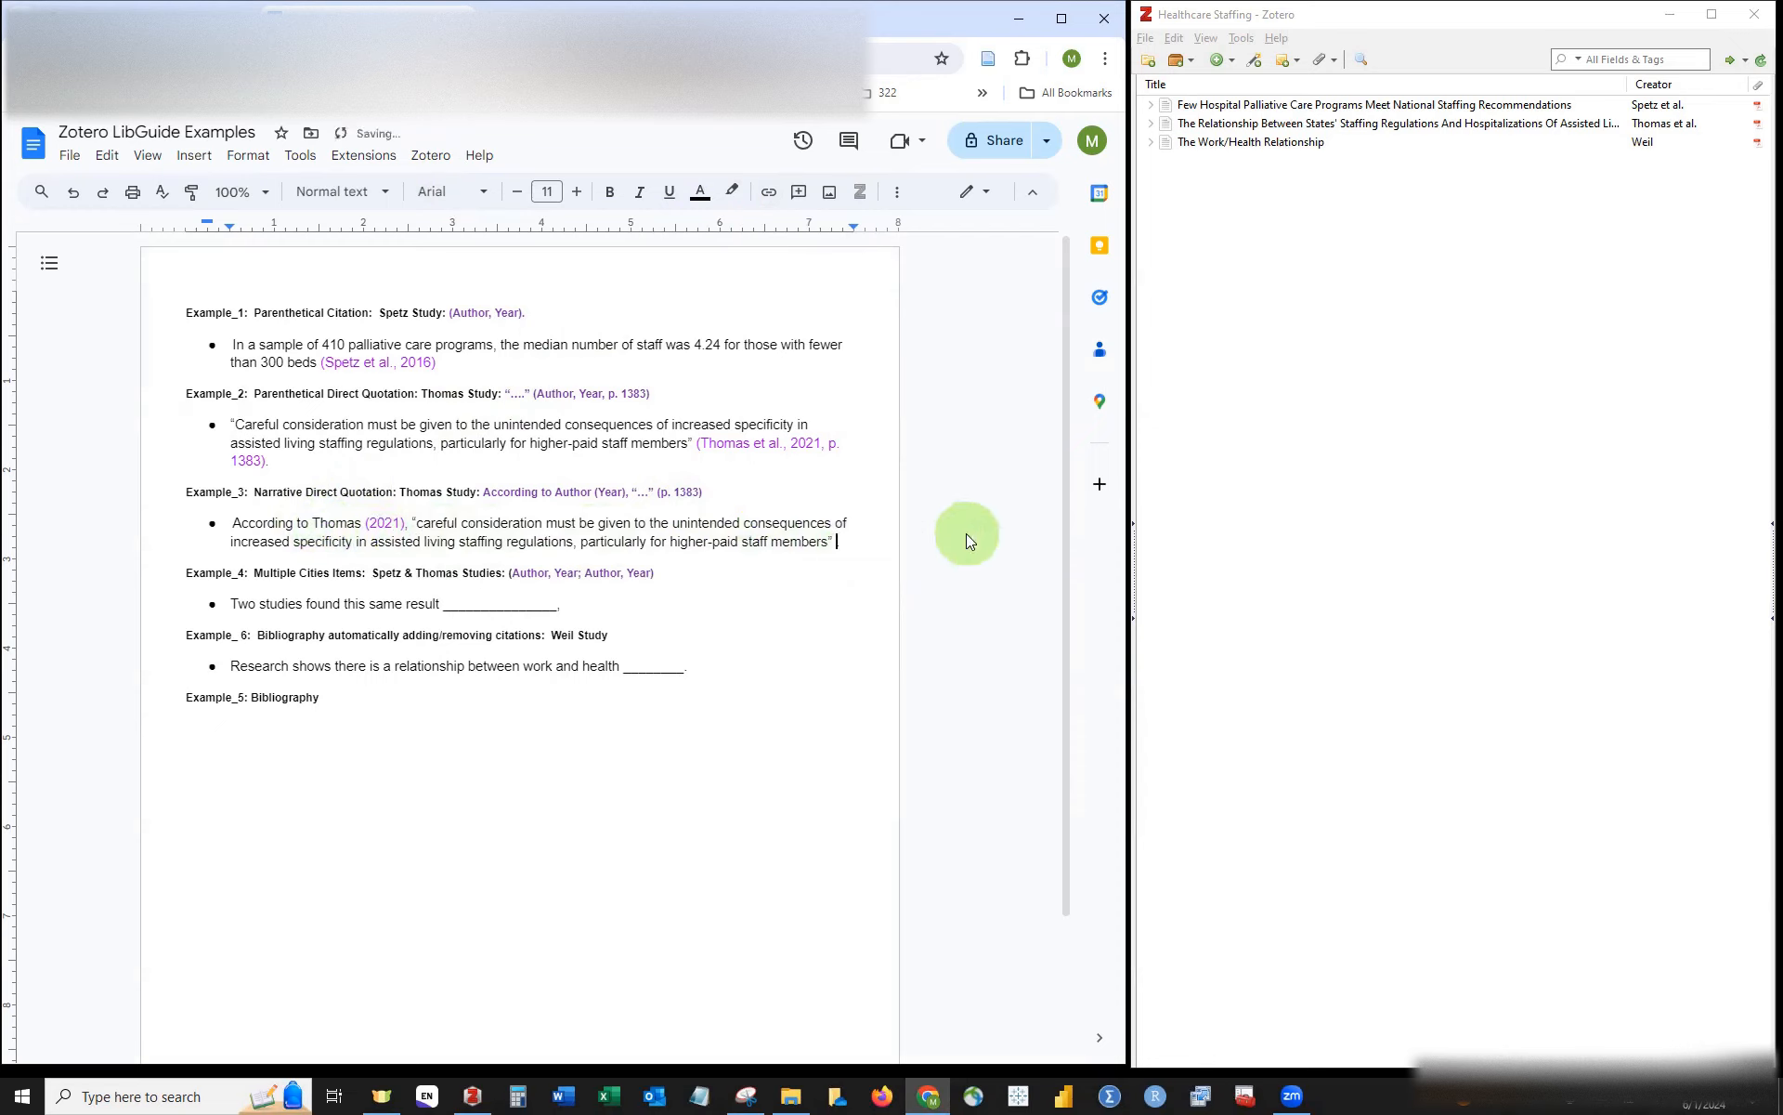
# Step: Add a purple (p. 1383) page reference at the end of the Example_3 quotation
pyautogui.write('(p.')
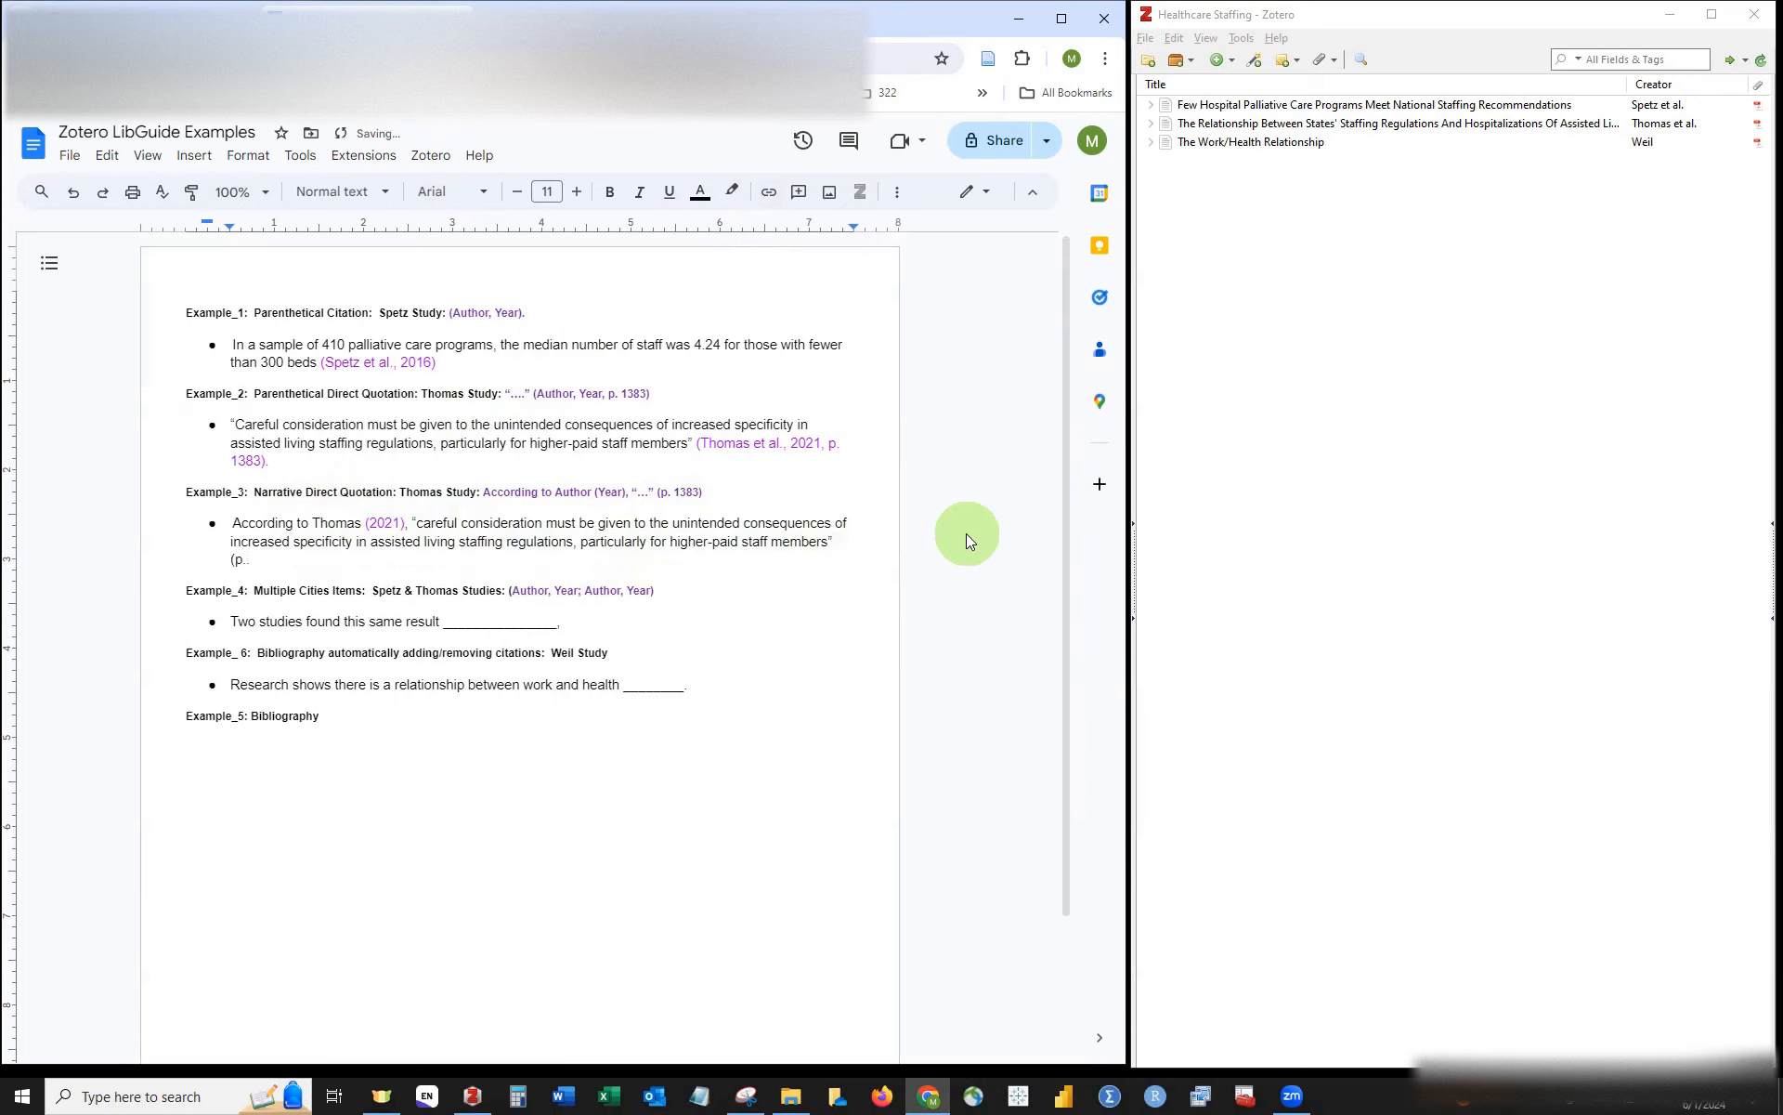
pyautogui.write(' 1383)')
pyautogui.hotkey('shift', 'Left')
pyautogui.hotkey('shift', 'Left')
pyautogui.hotkey('shift', 'Left')
pyautogui.hotkey('shift', 'Left')
pyautogui.hotkey('shift', 'Left')
pyautogui.hotkey('shift', 'Left')
pyautogui.hotkey('shift', 'Left')
pyautogui.hotkey('shift', 'Left')
pyautogui.hotkey('shift', 'Left')
pyautogui.hotkey('shift', 'Left')
pyautogui.hotkey('shift', 'Left')
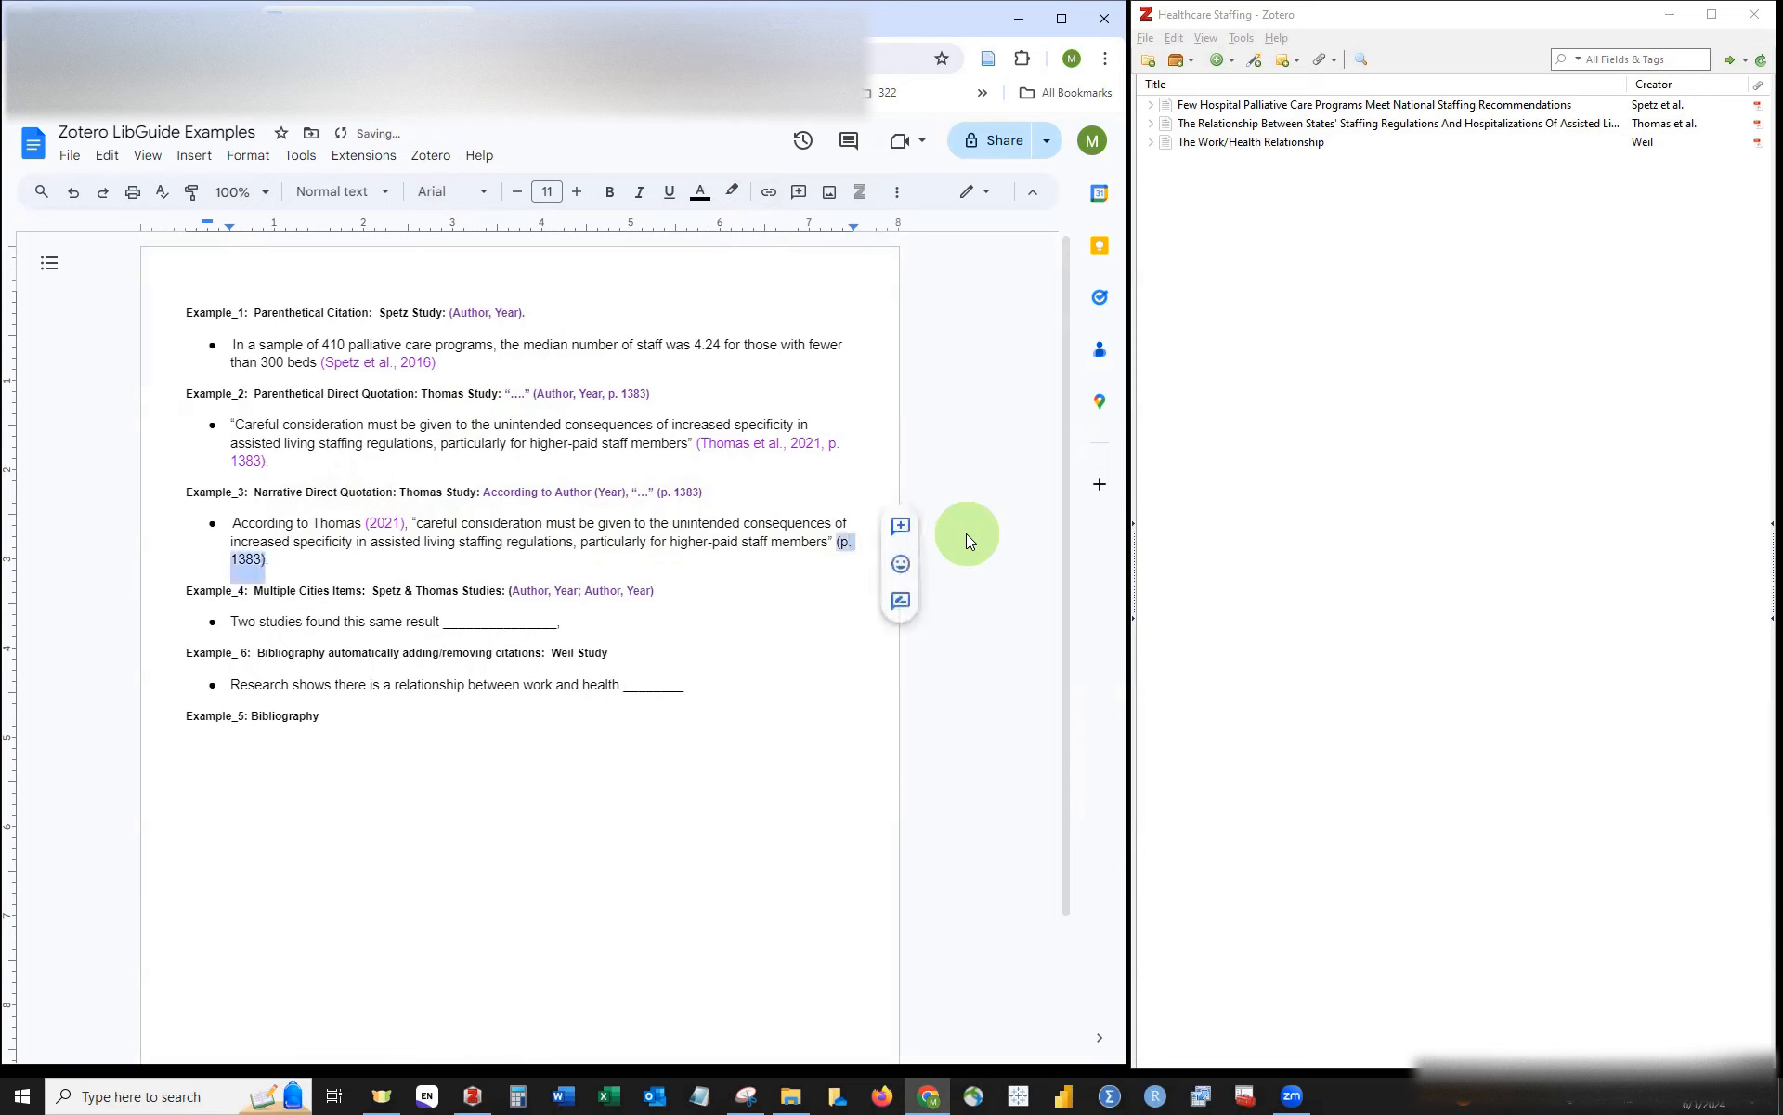
pyautogui.rightClick(855, 543)
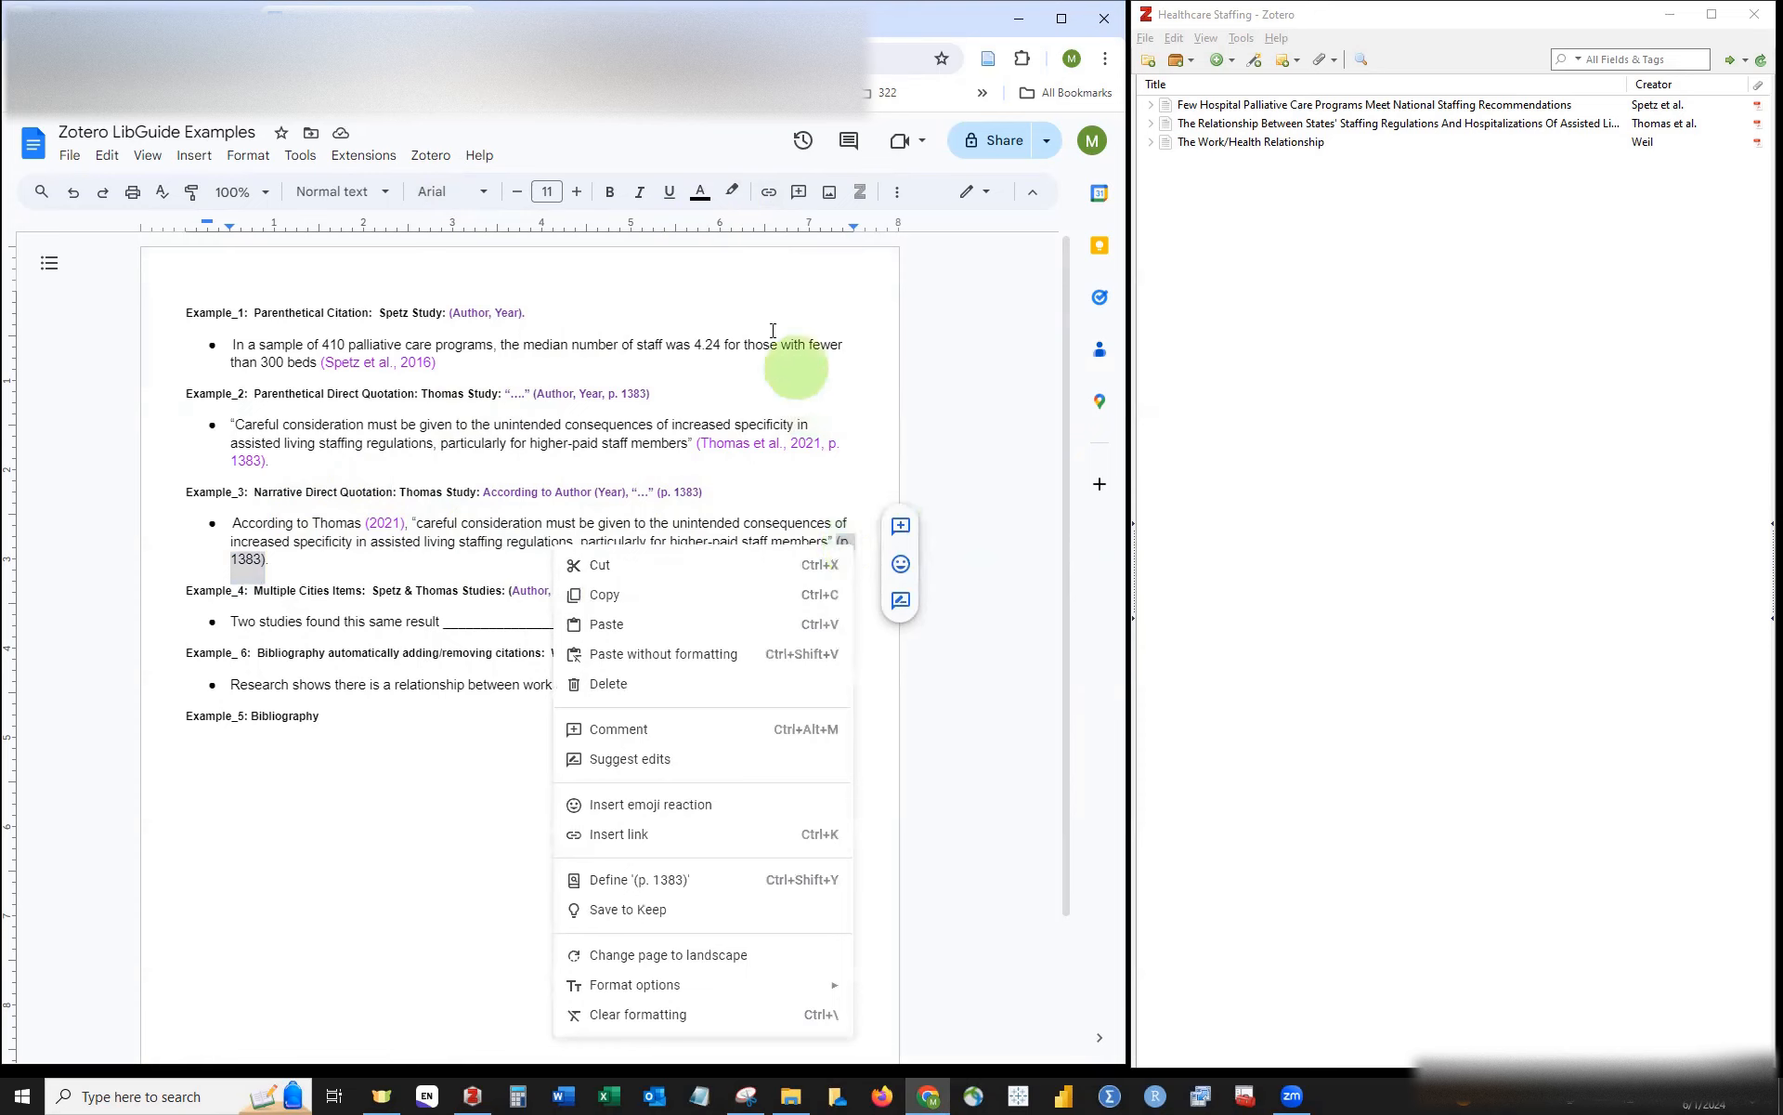
pyautogui.click(730, 197)
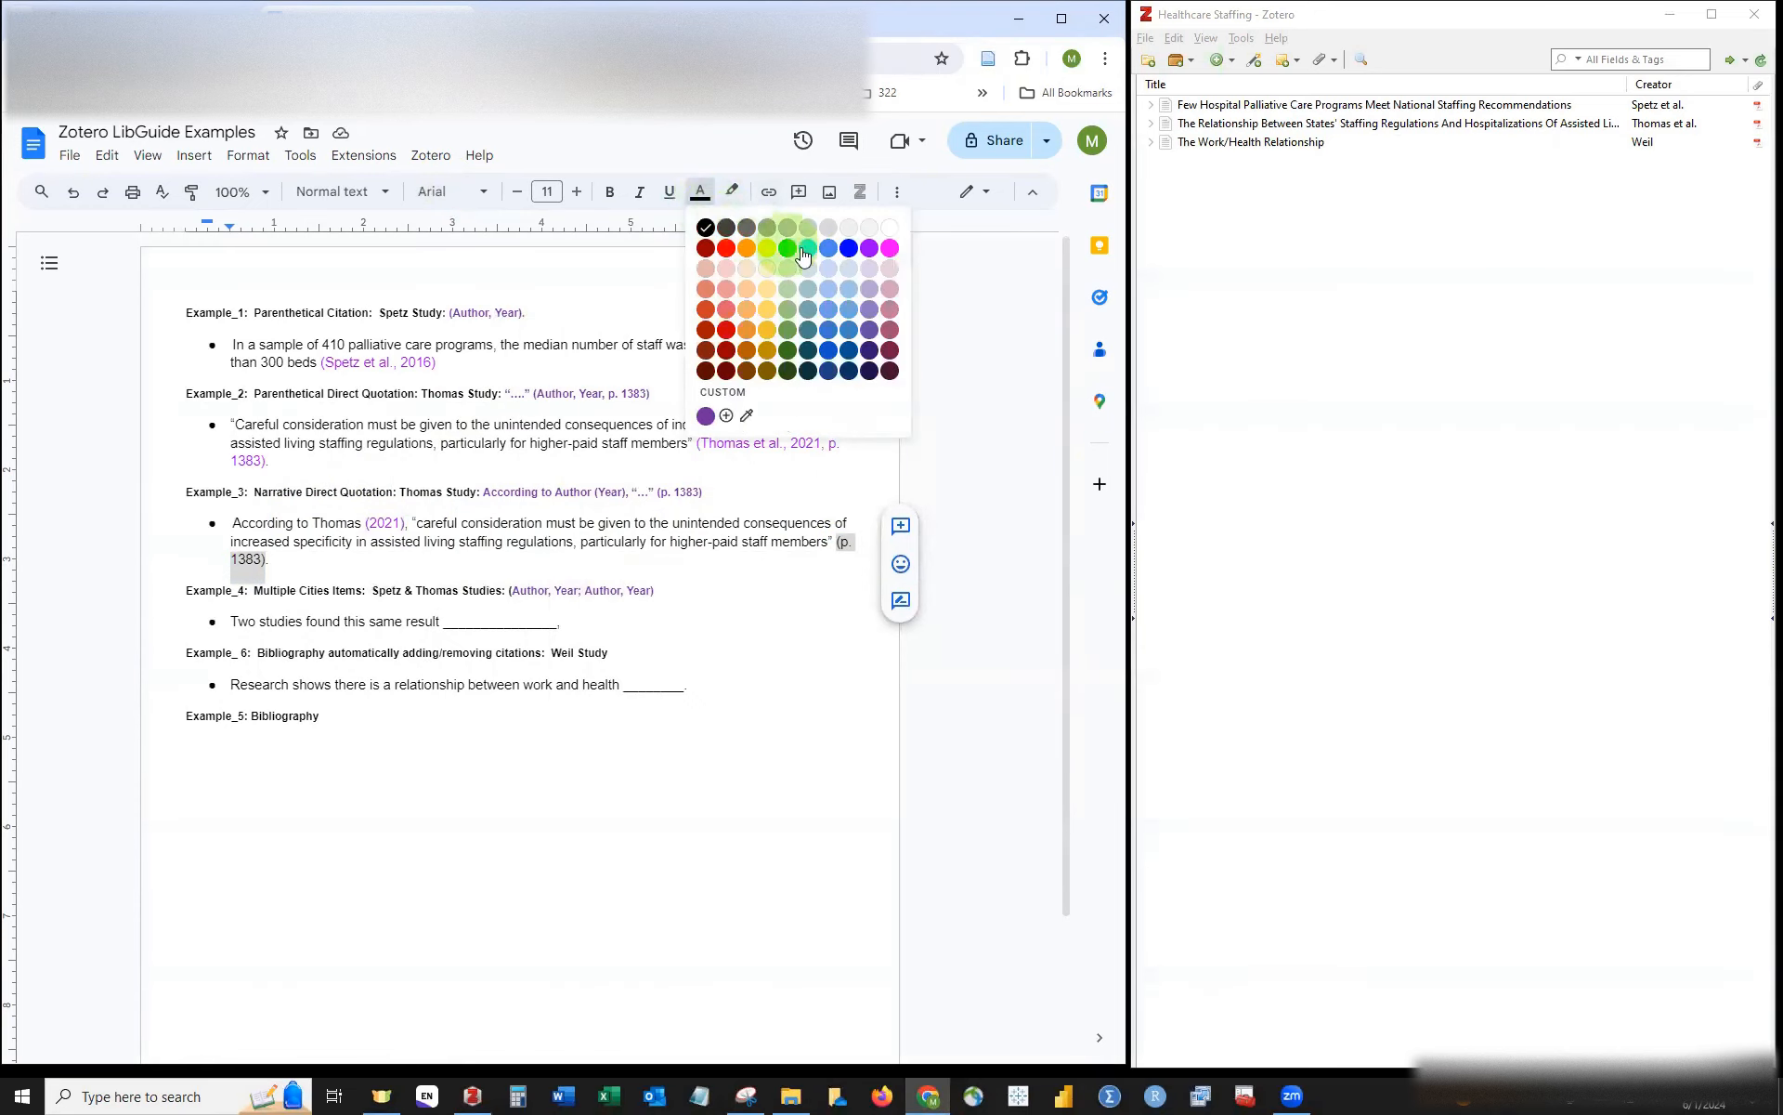
pyautogui.click(864, 260)
pyautogui.click(437, 557)
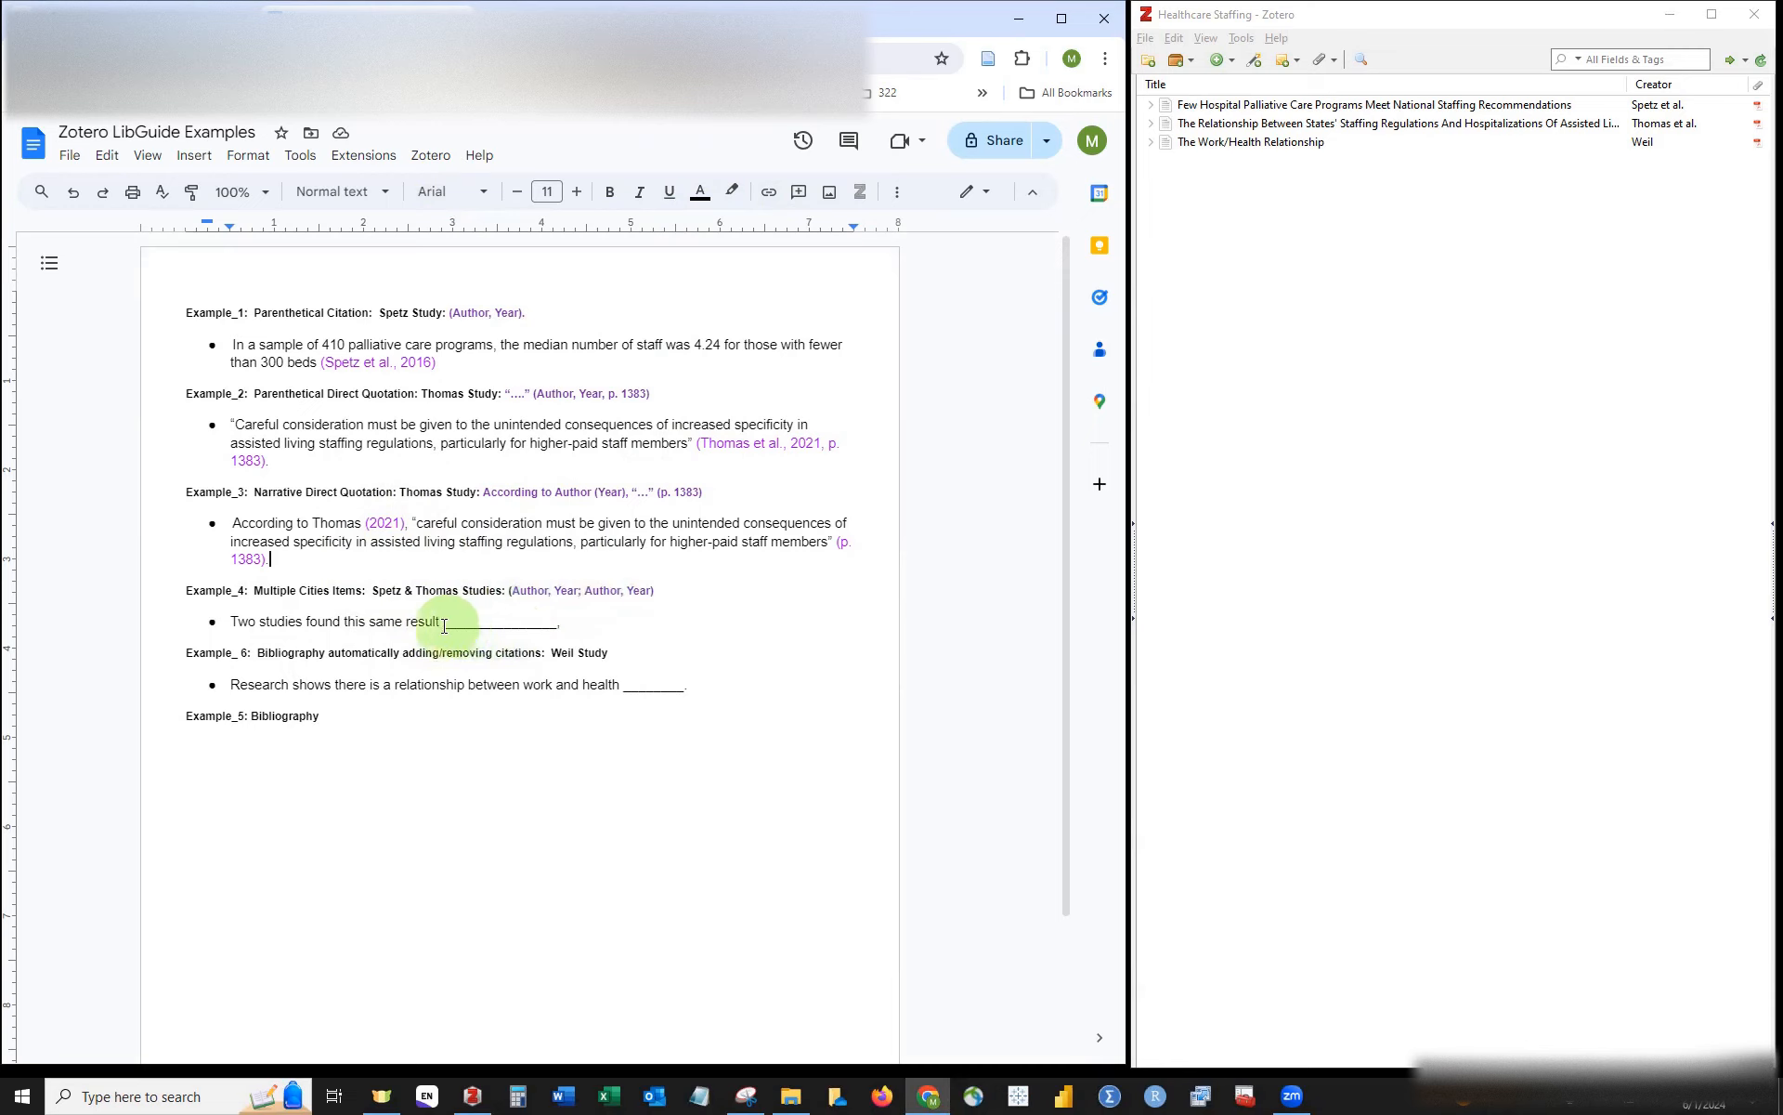
# Step: Delete the underscore blank after 'Two studies found this same result' in Example_4
pyautogui.moveTo(441, 625); pyautogui.dragTo(559, 622)
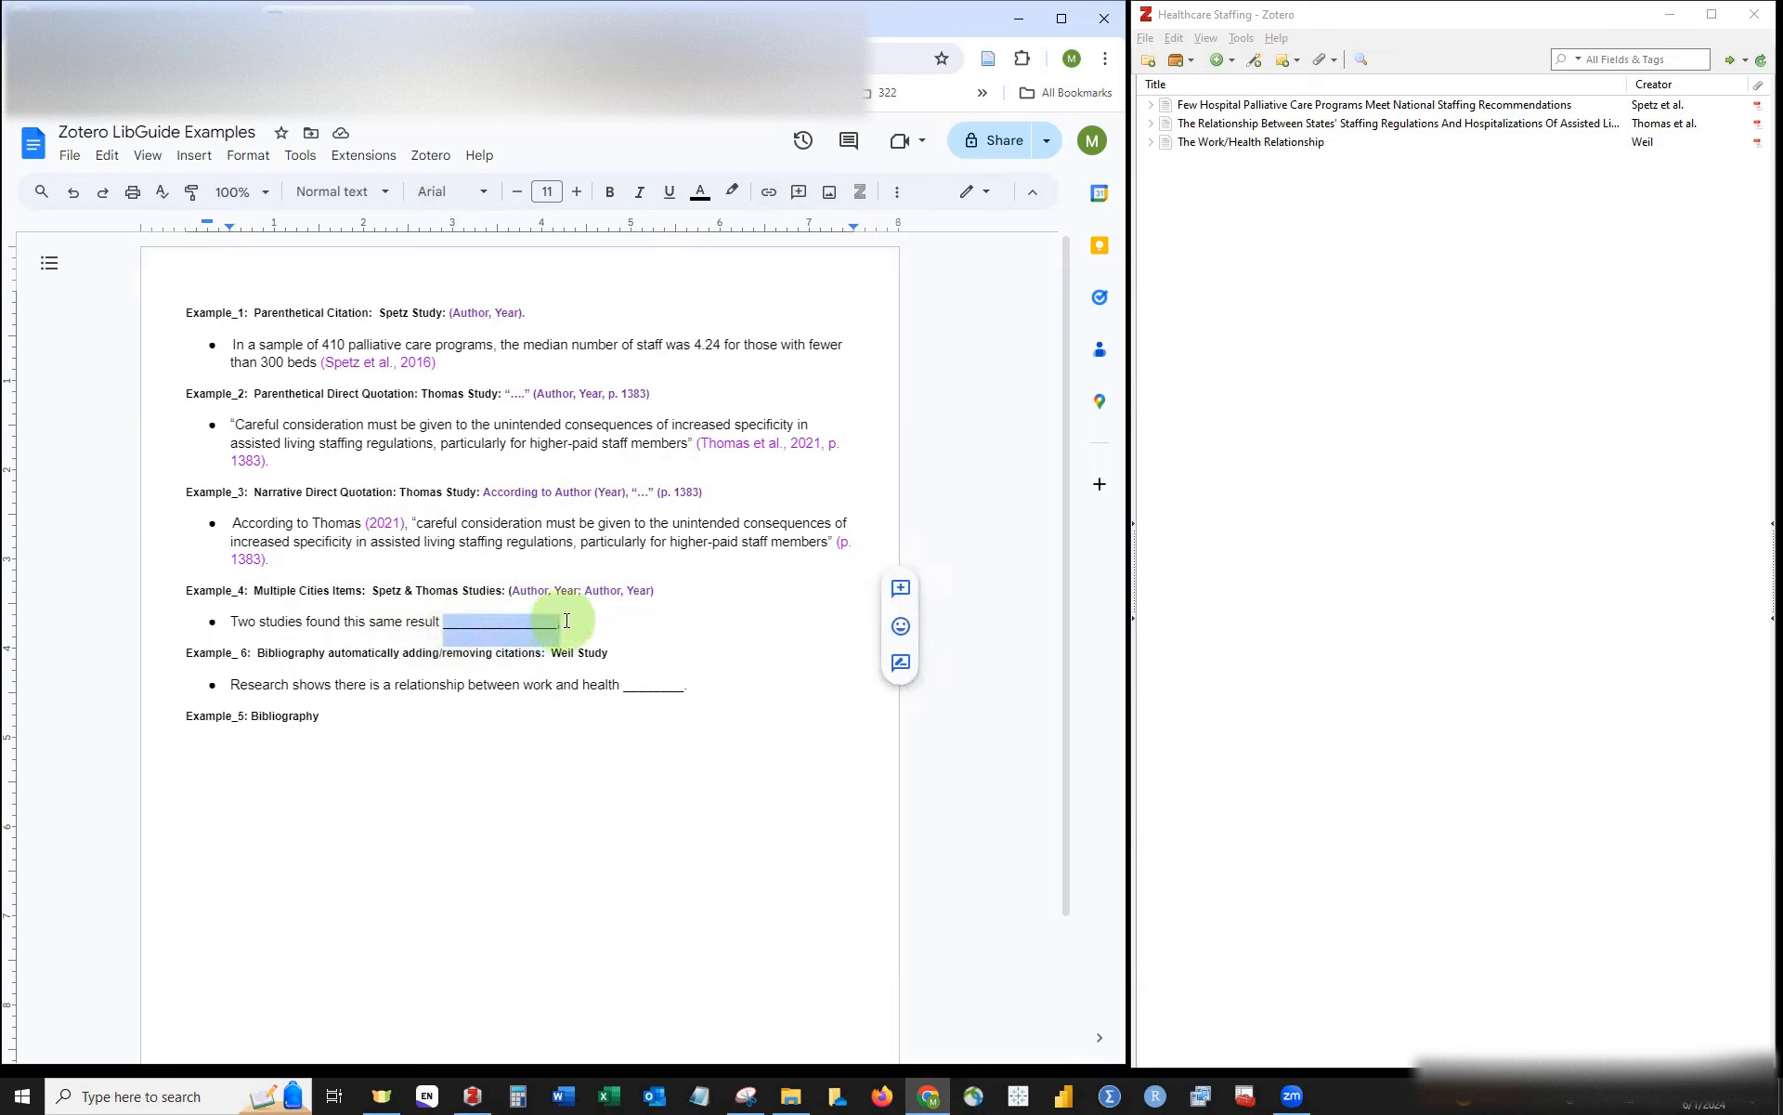
pyautogui.press('BackSpace')
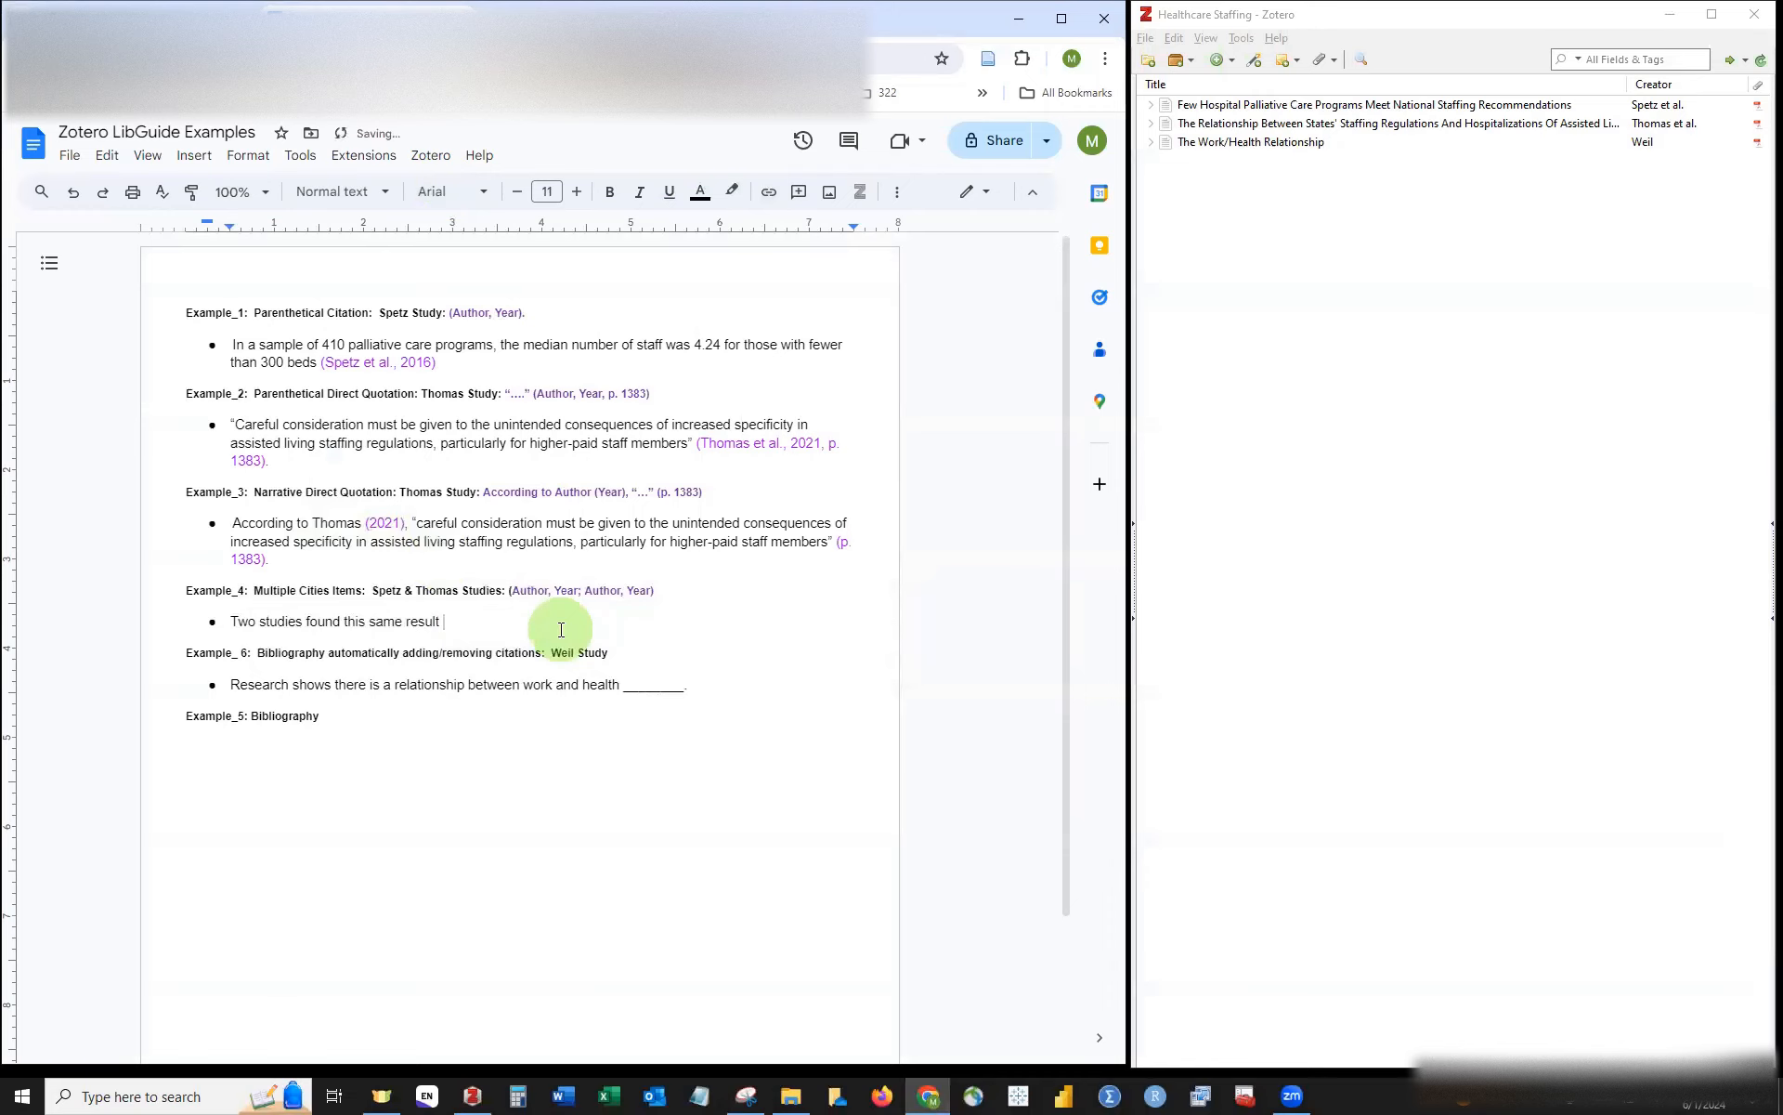
# Step: Insert one Zotero citation of Spetz et al. (2016) and Thomas et al. (2021) after 'result'
pyautogui.click(437, 164)
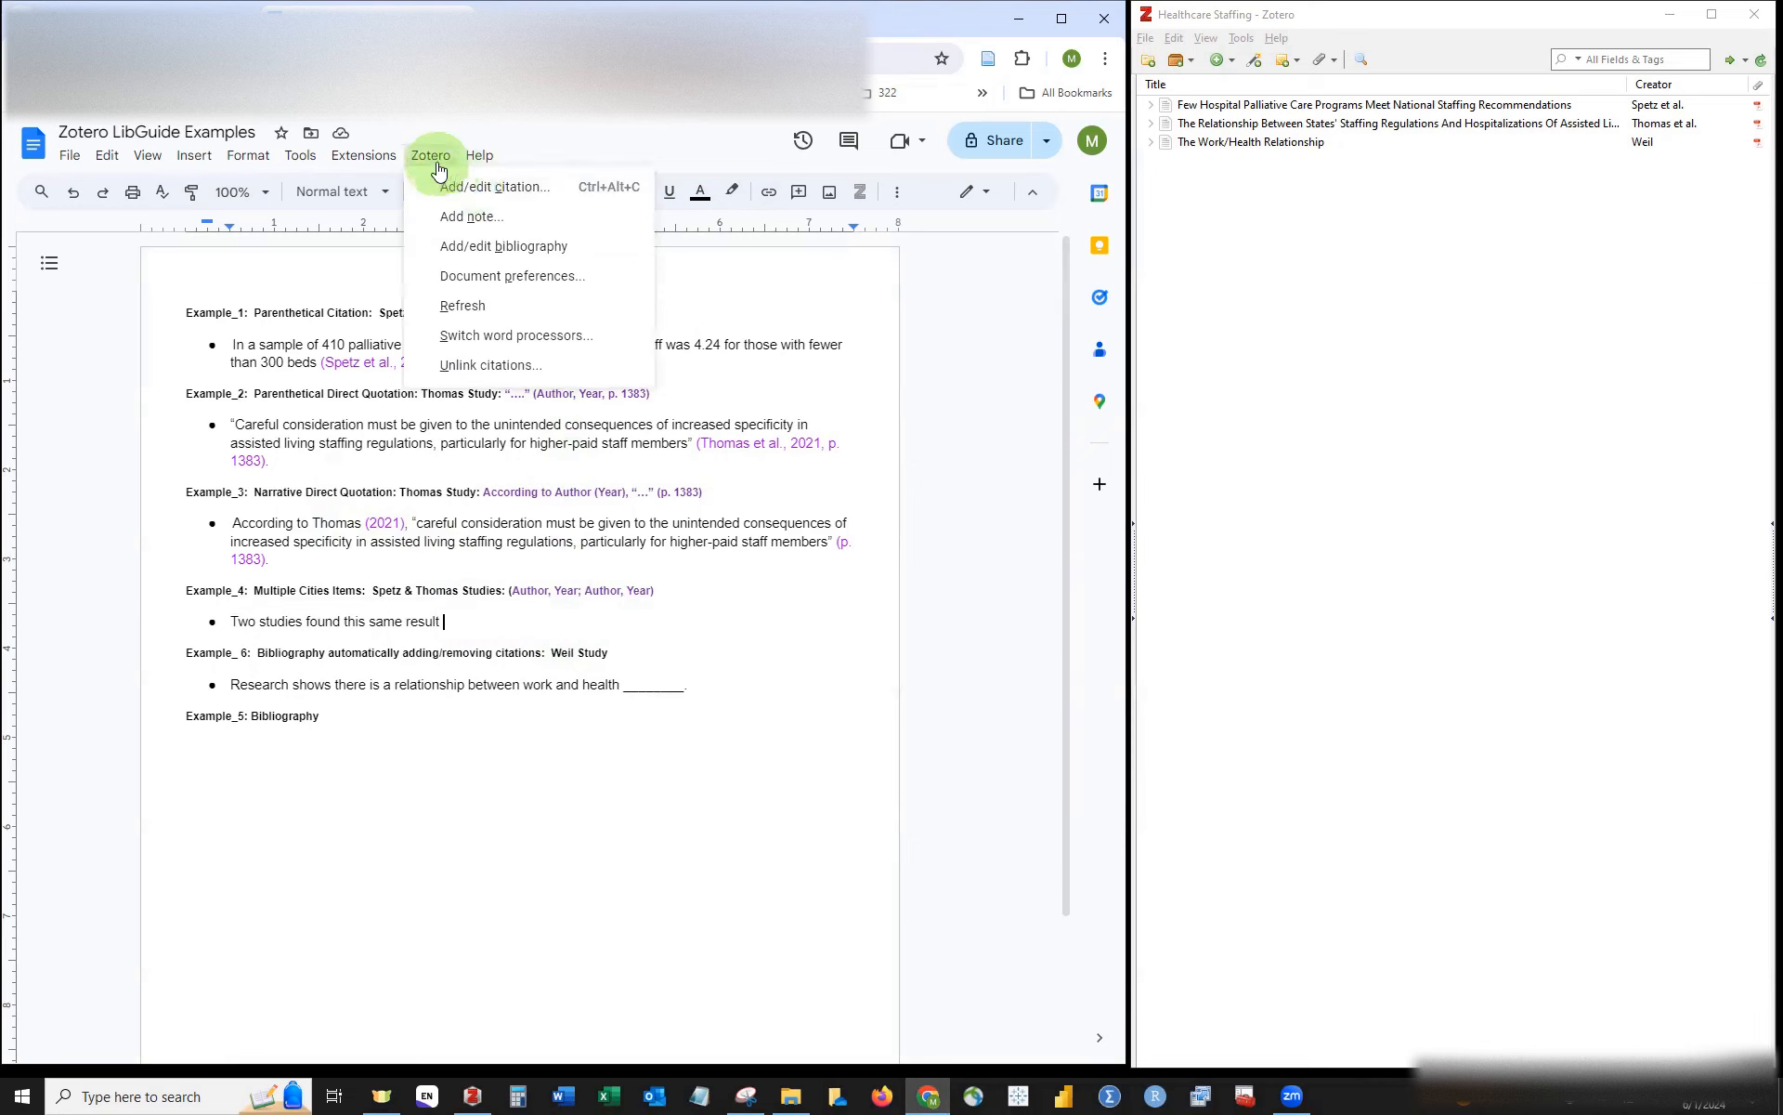
pyautogui.click(455, 185)
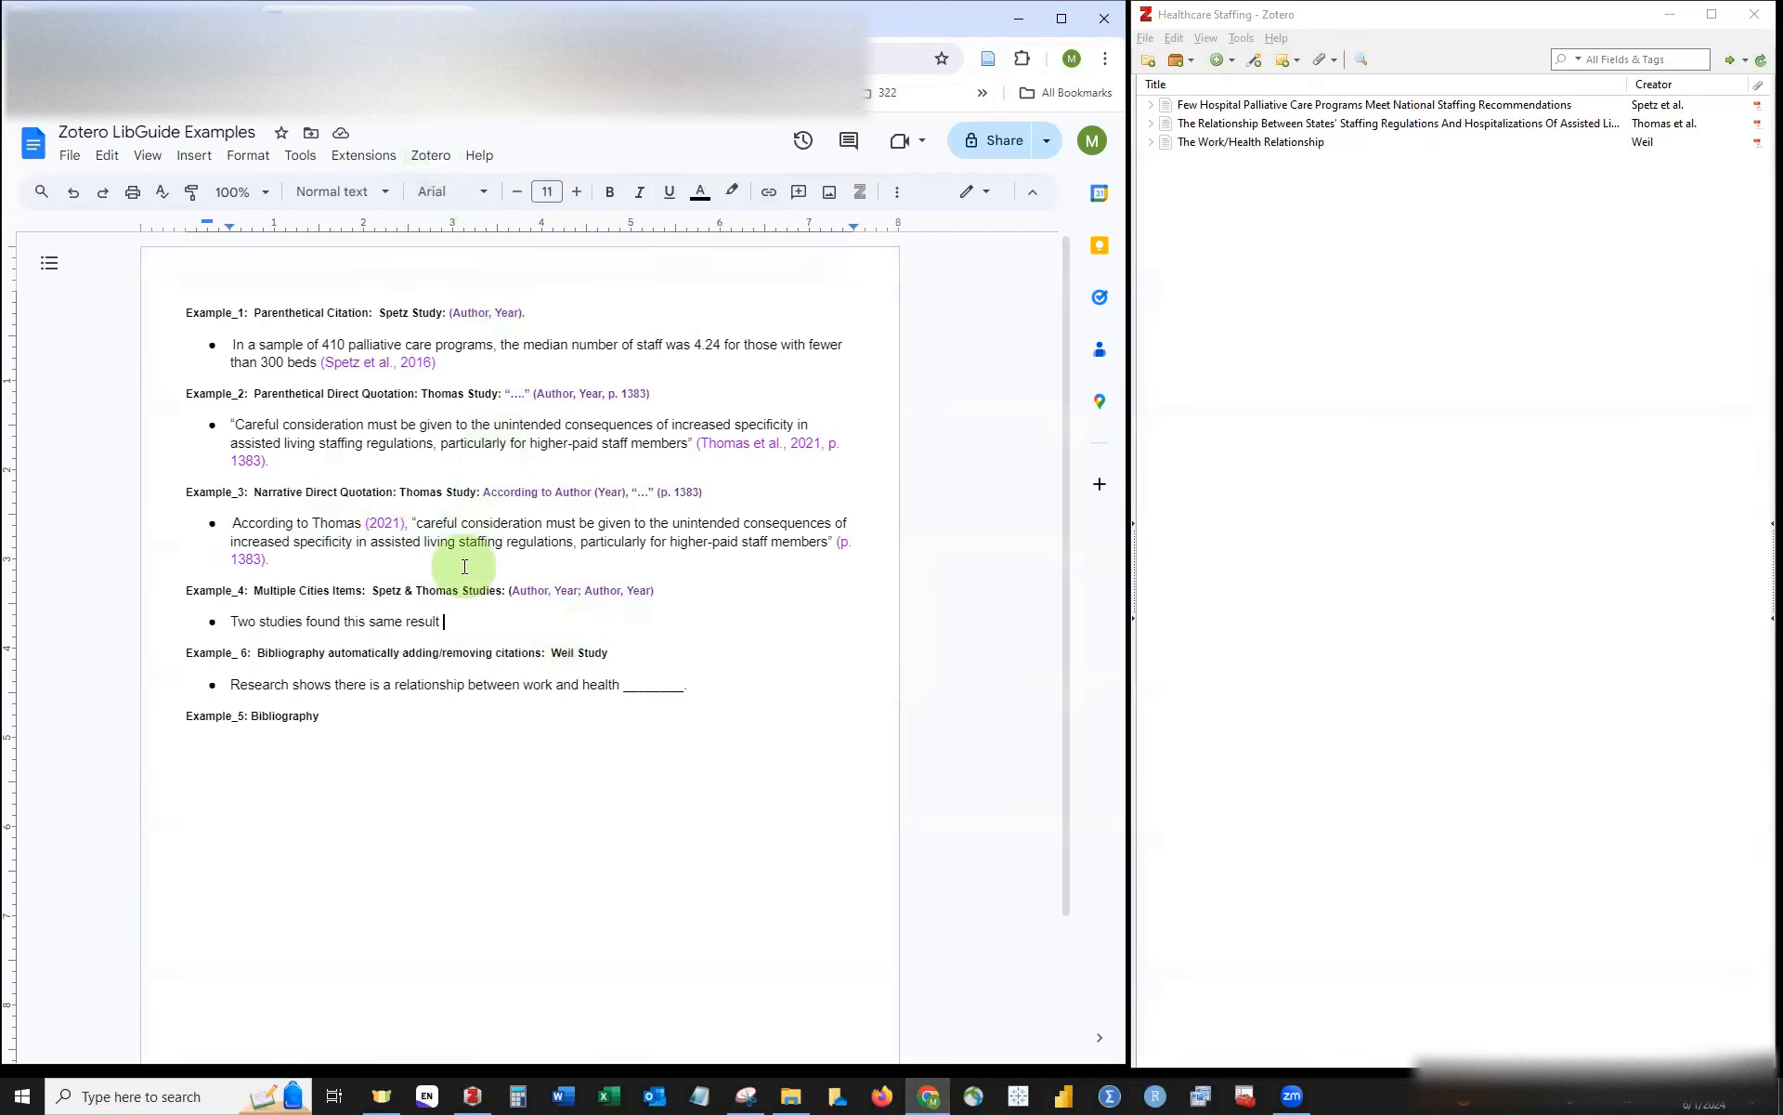
pyautogui.click(468, 620)
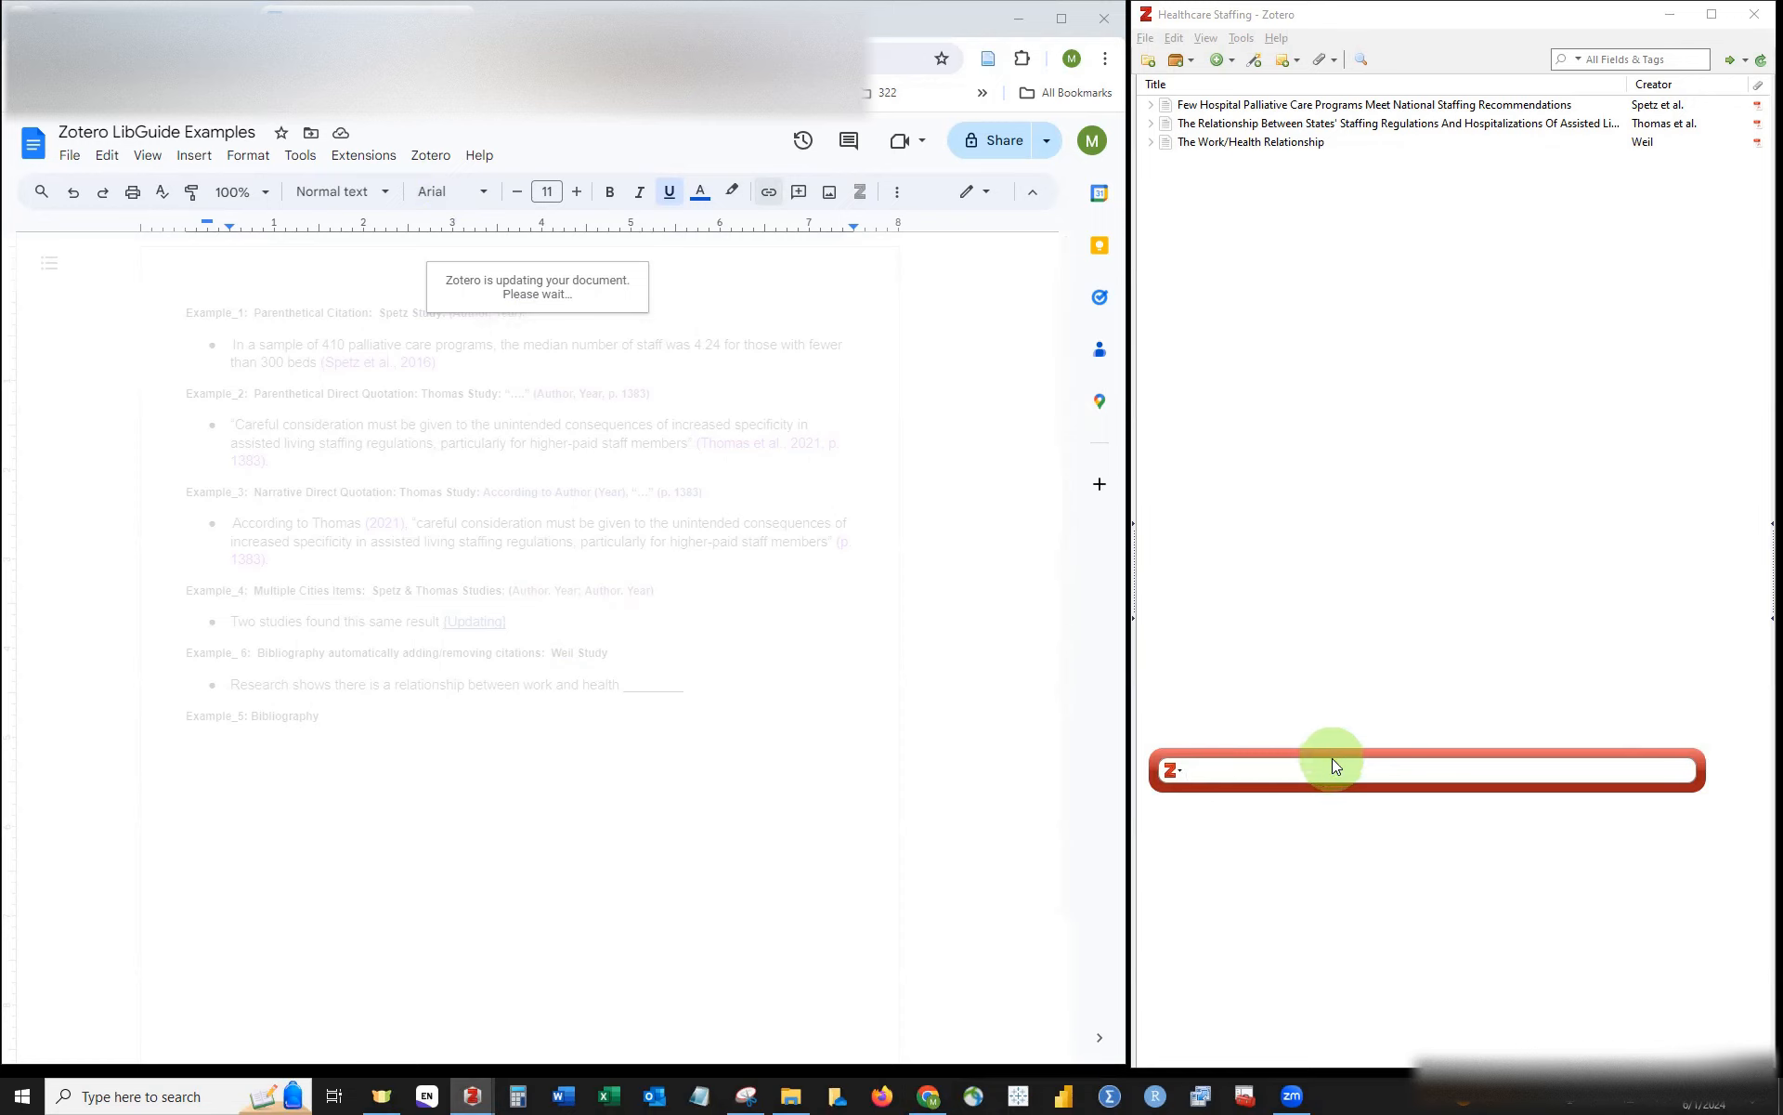
pyautogui.write('spe')
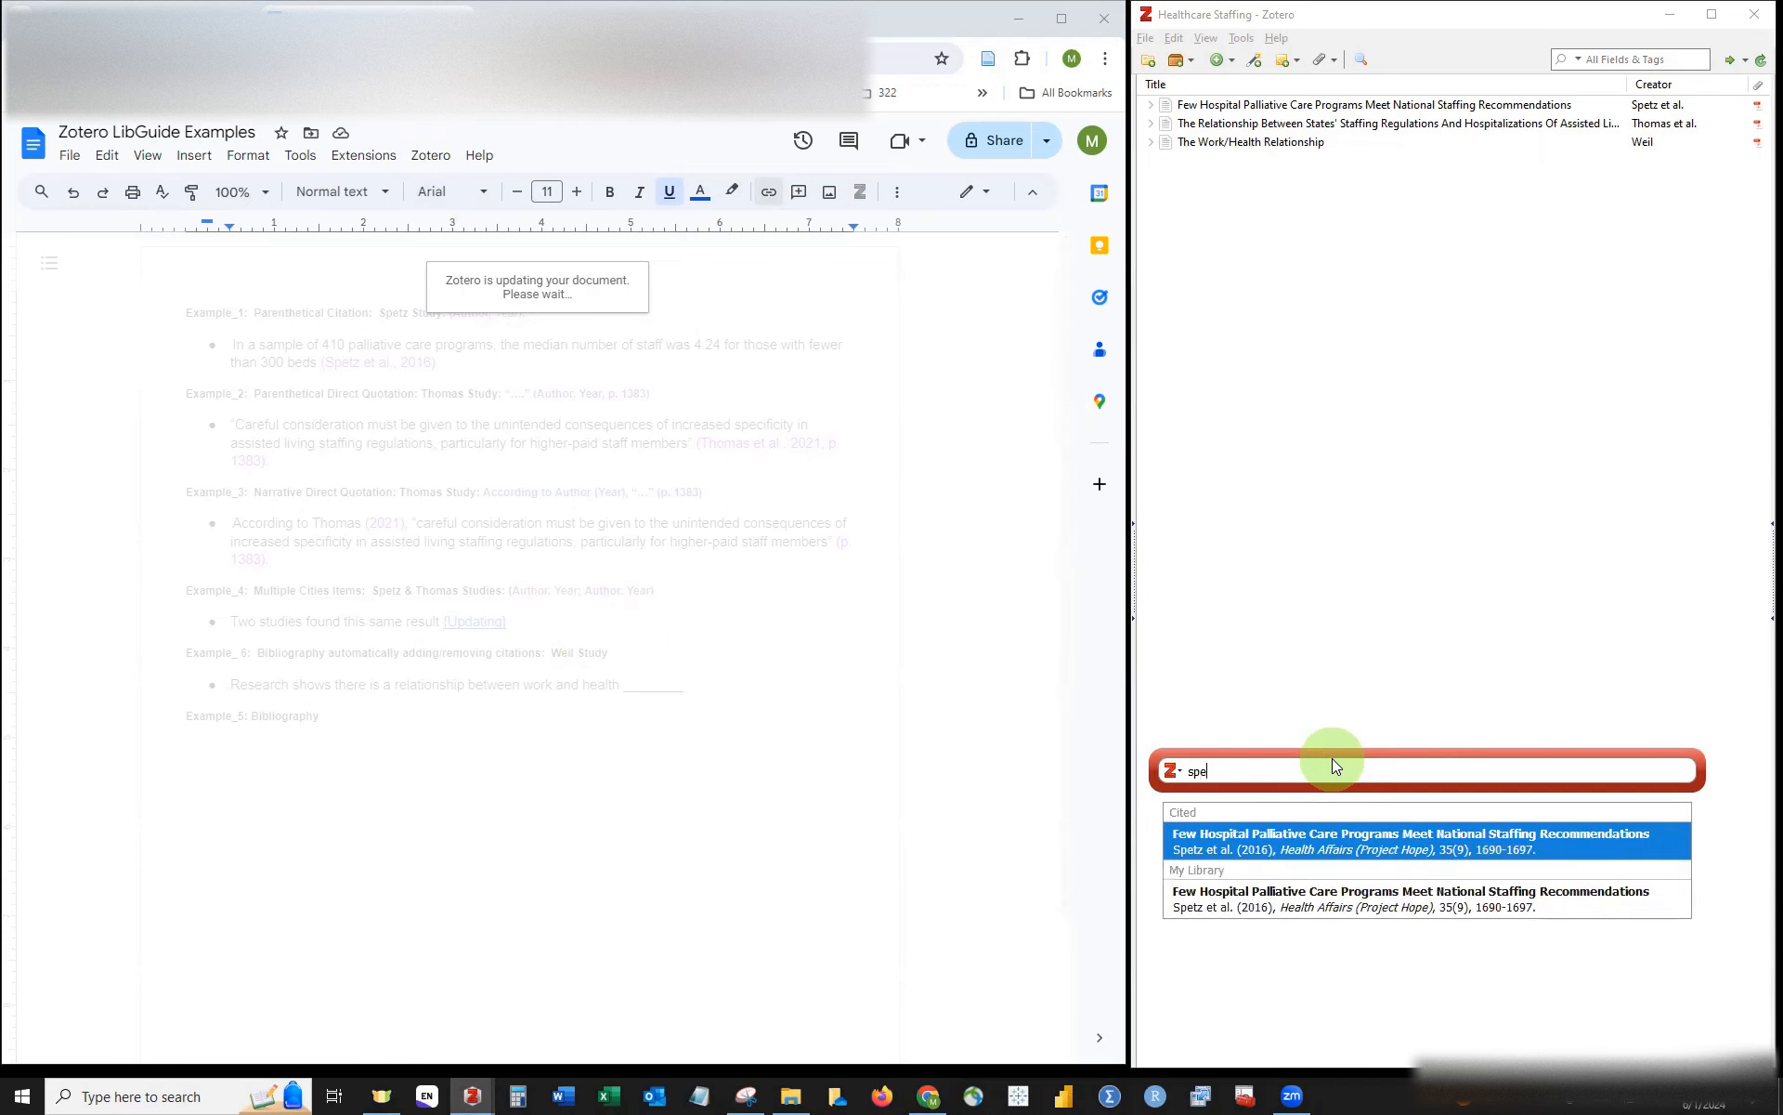
pyautogui.click(1378, 845)
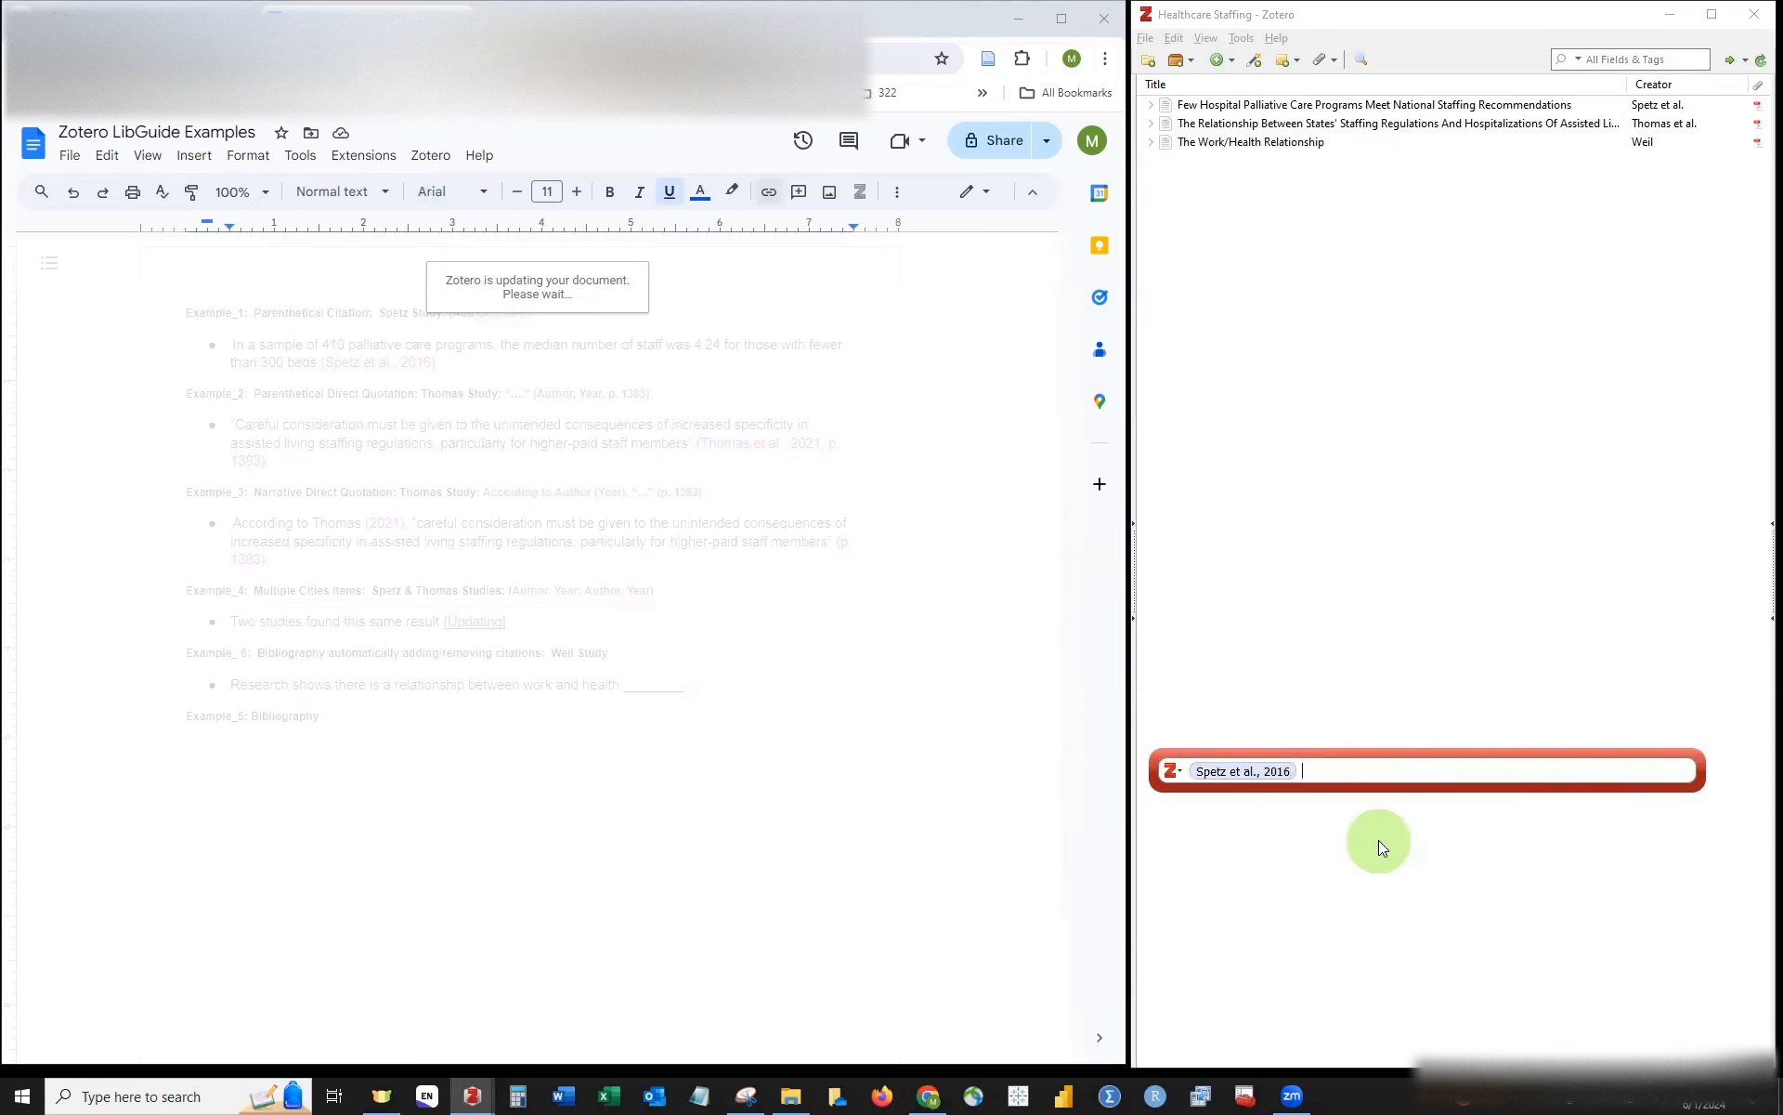
pyautogui.write('thoma')
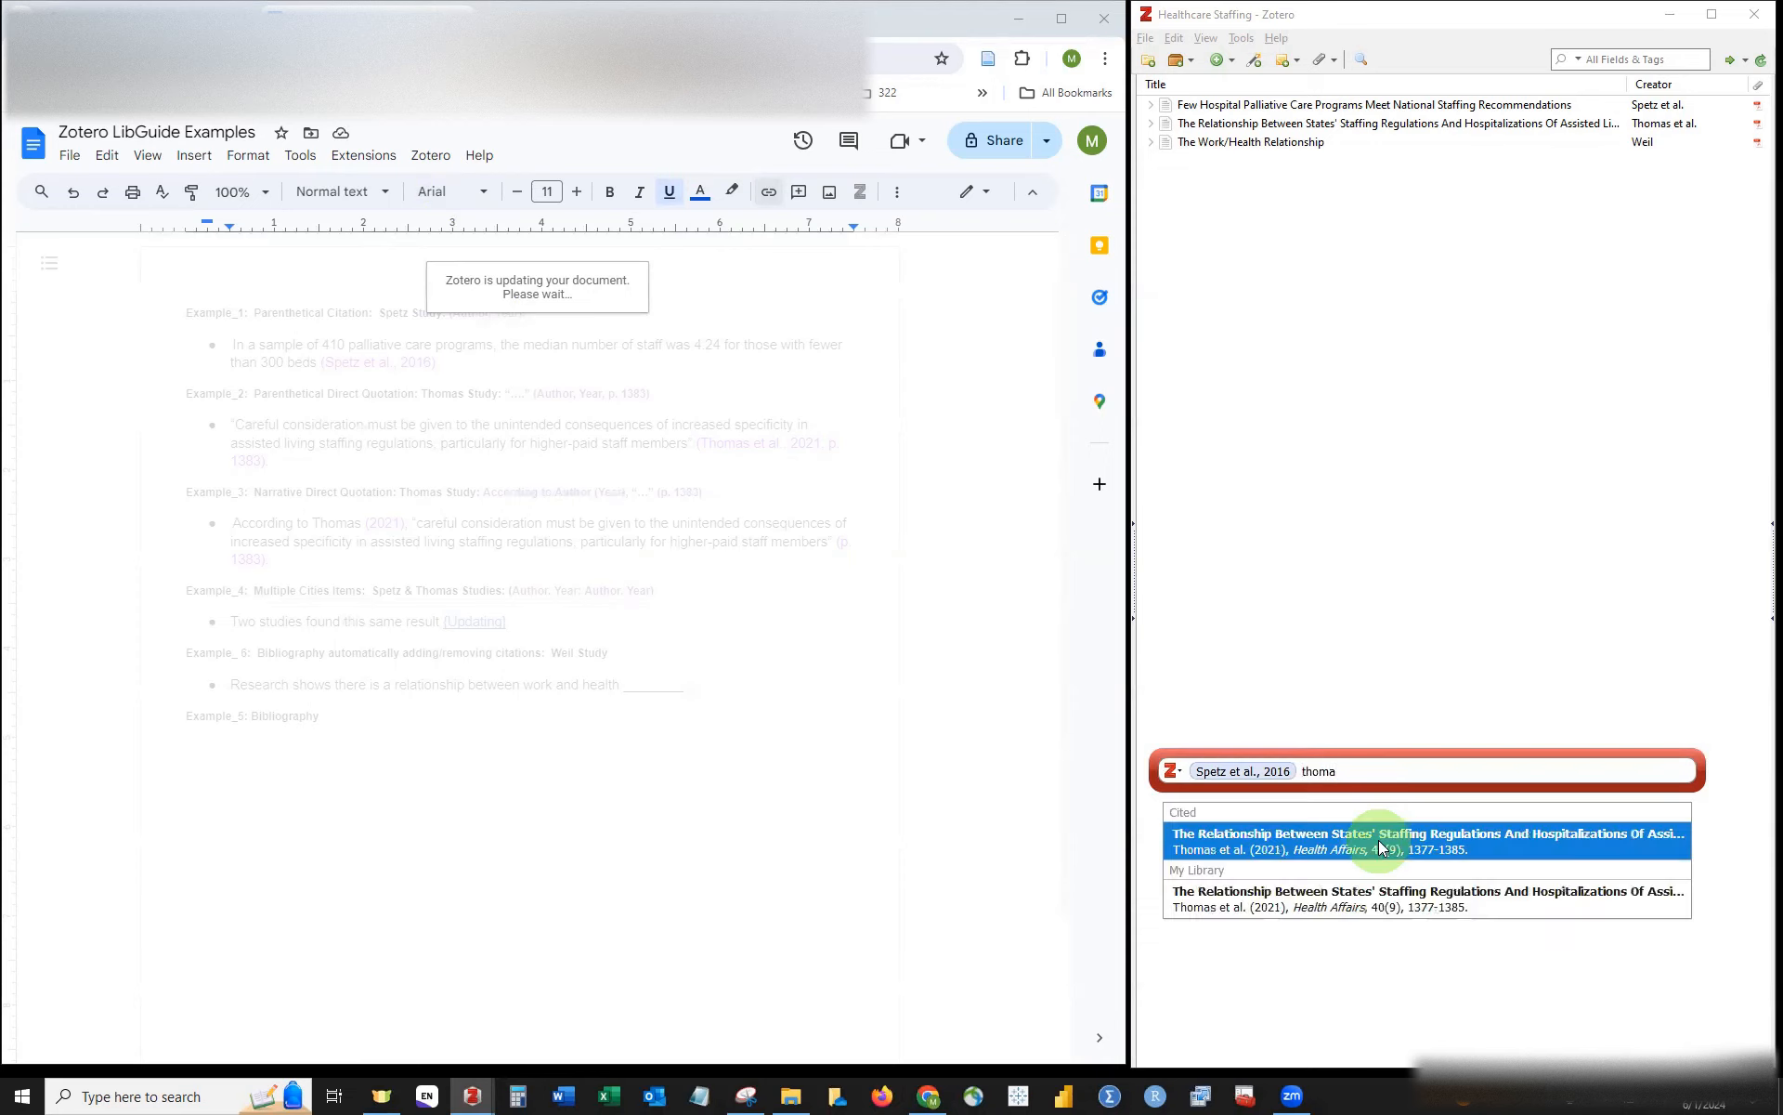
pyautogui.click(1549, 852)
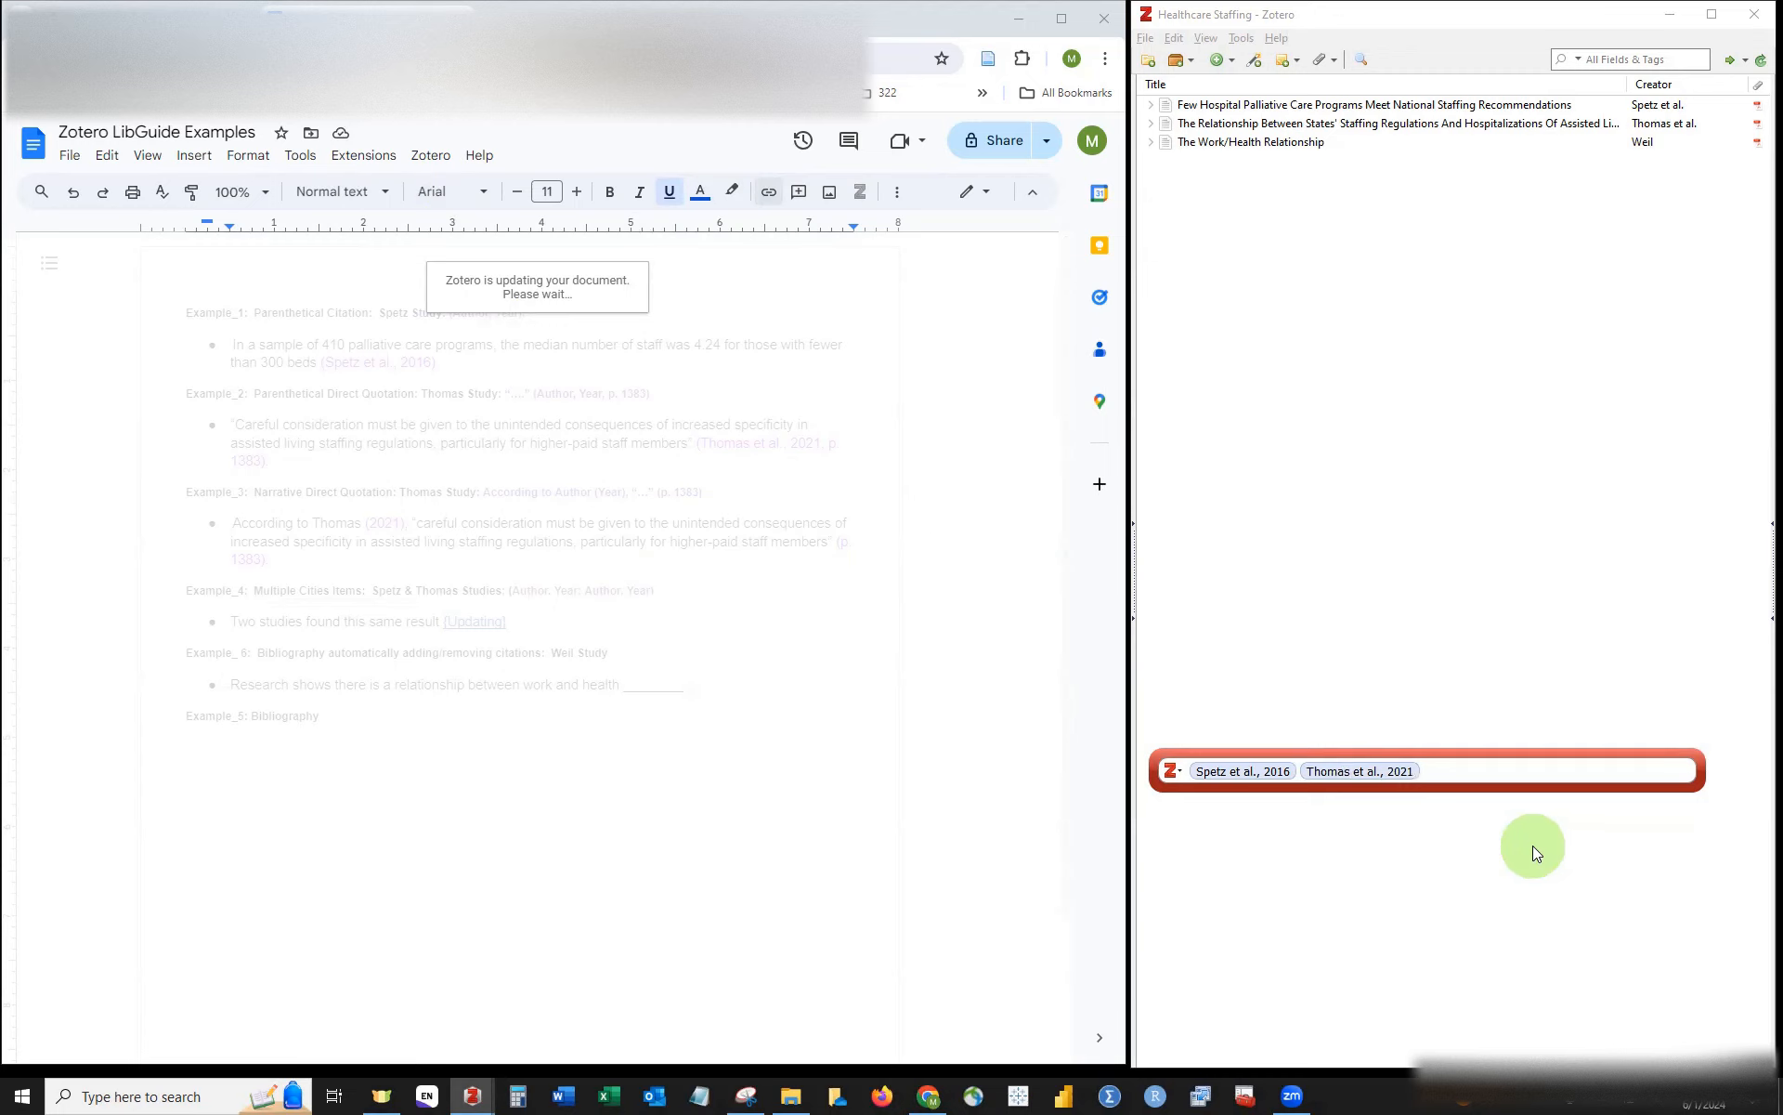
pyautogui.press('Return')
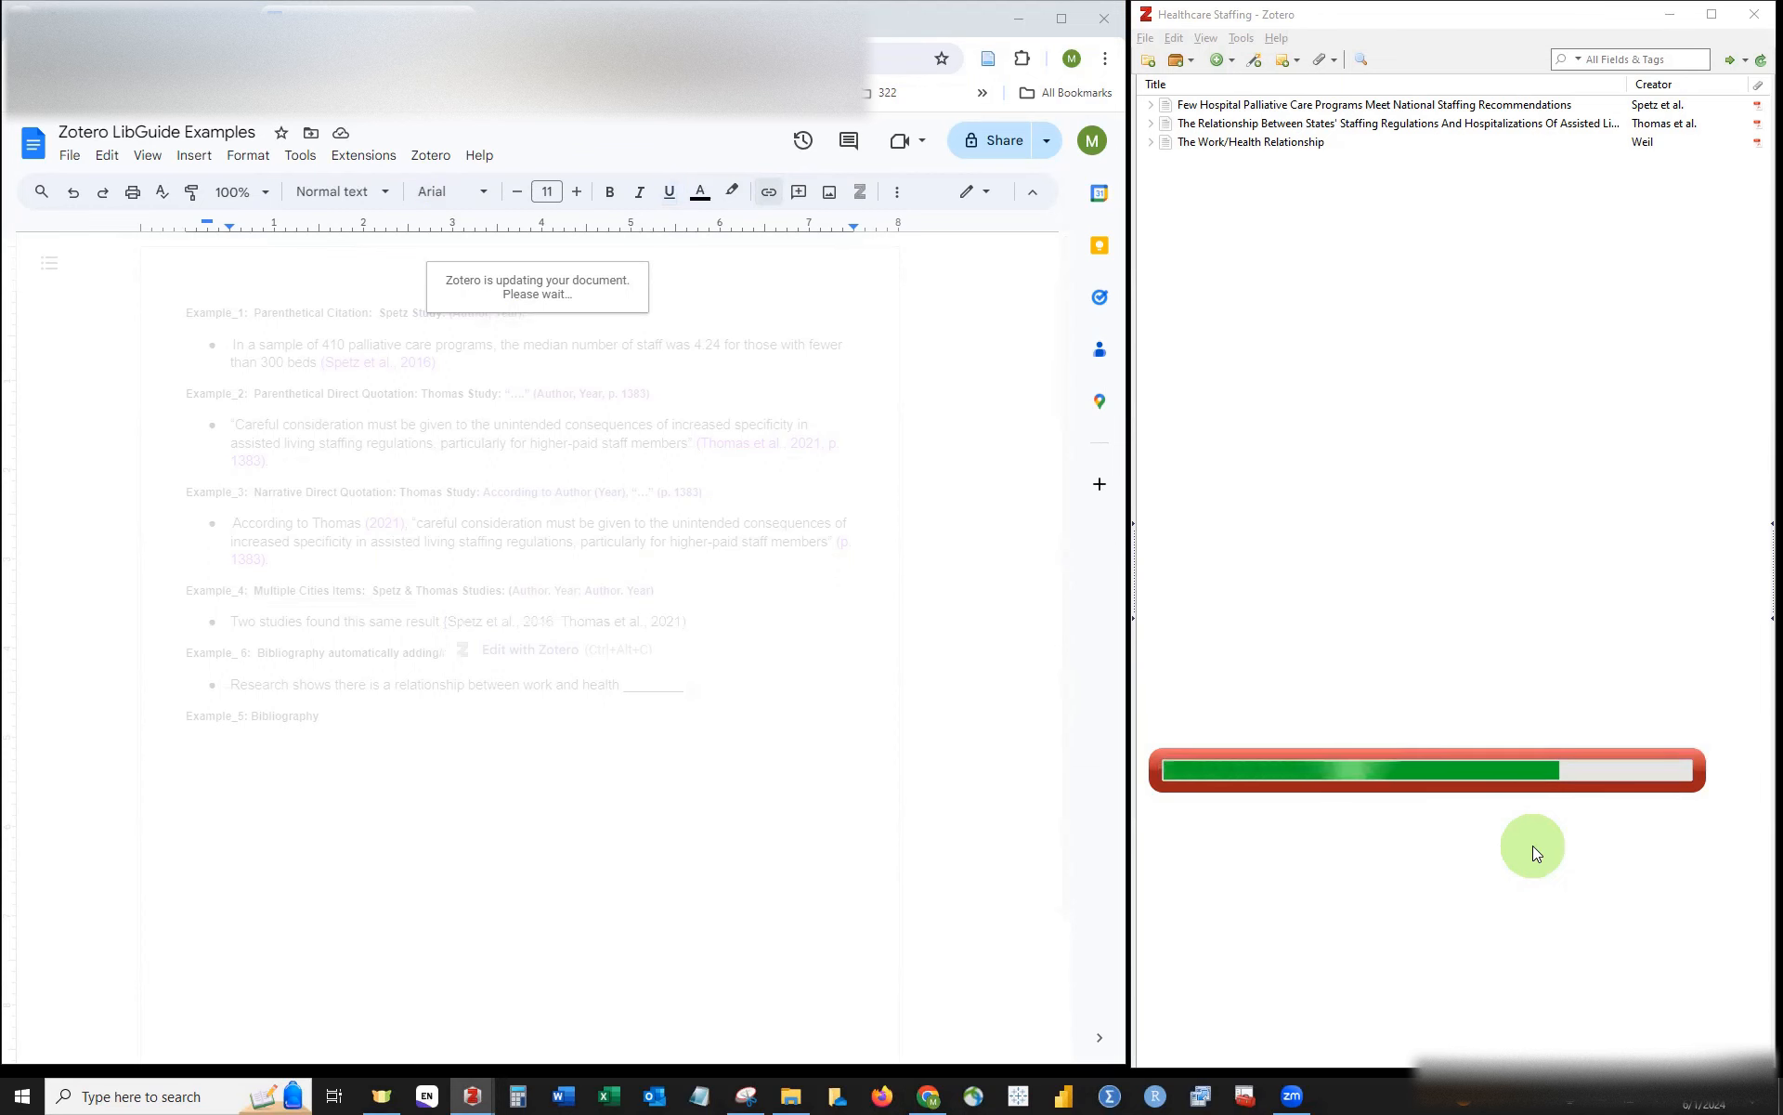
pyautogui.click(669, 621)
pyautogui.moveTo(669, 620); pyautogui.dragTo(449, 620)
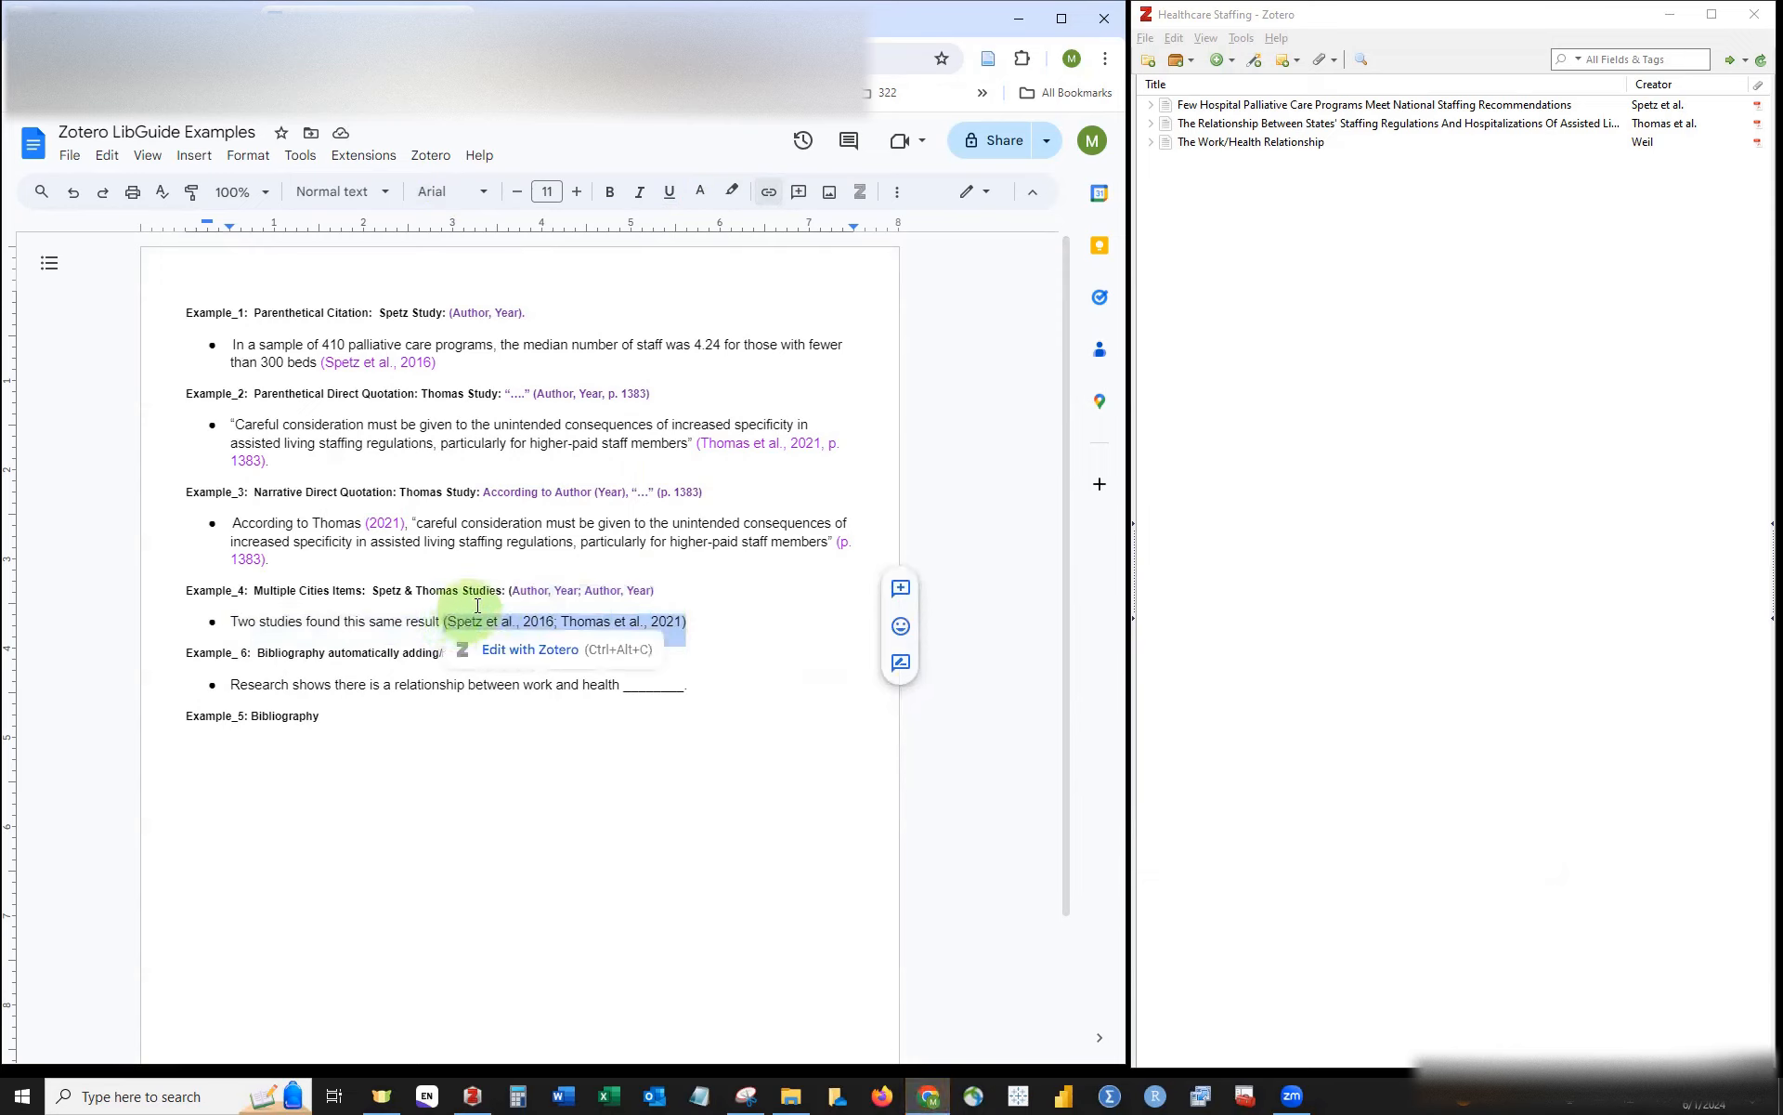
pyautogui.click(701, 194)
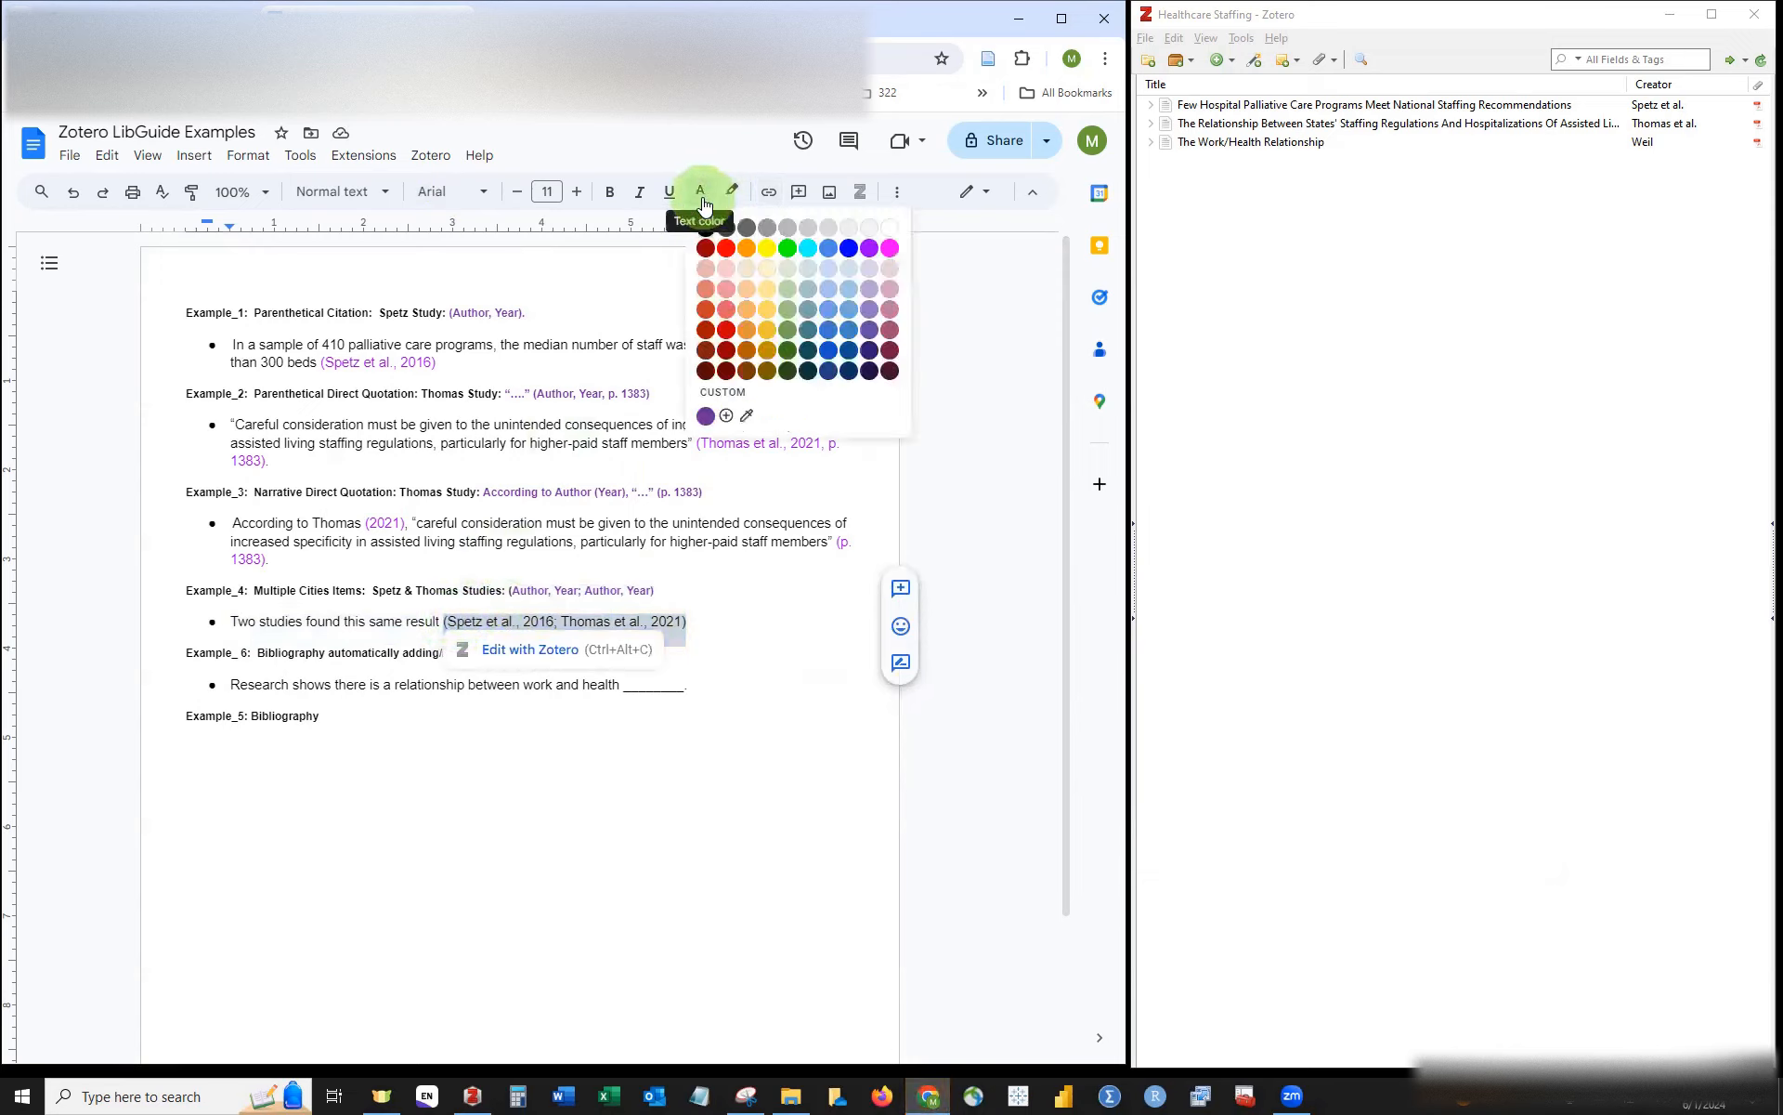
pyautogui.click(870, 248)
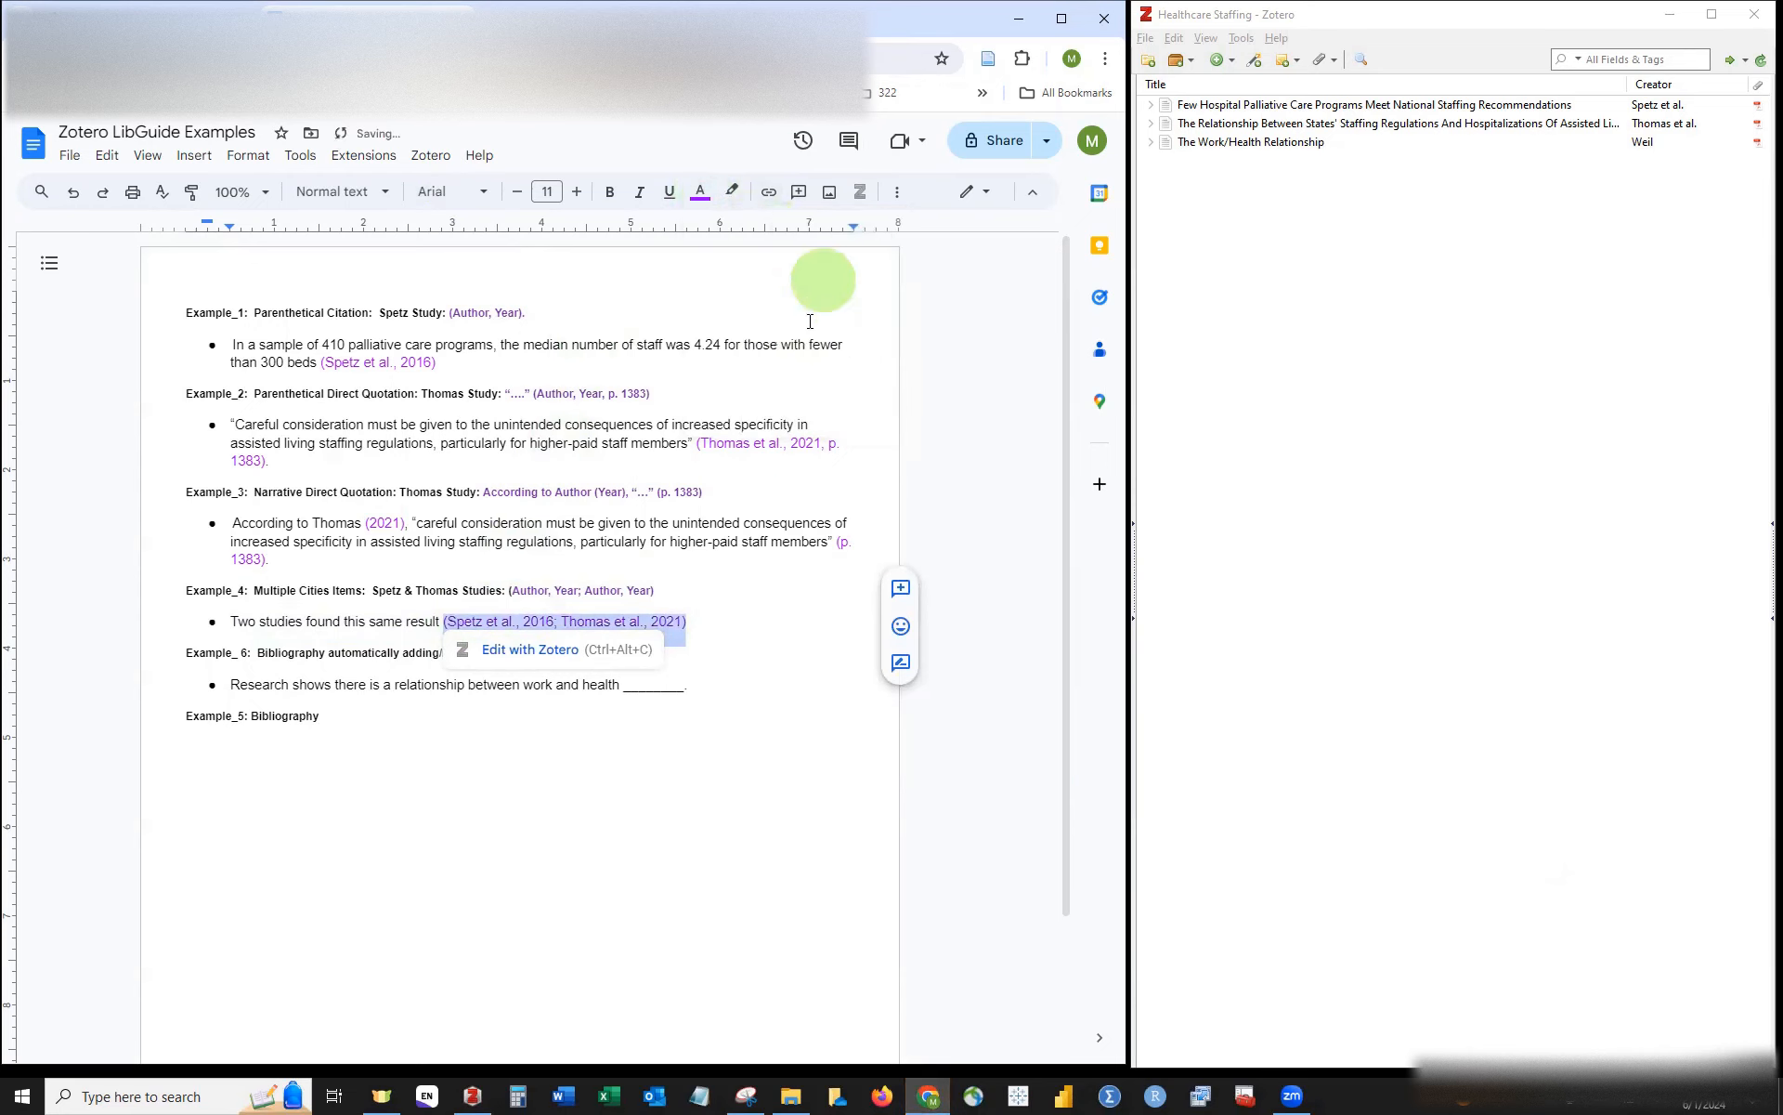
pyautogui.click(727, 625)
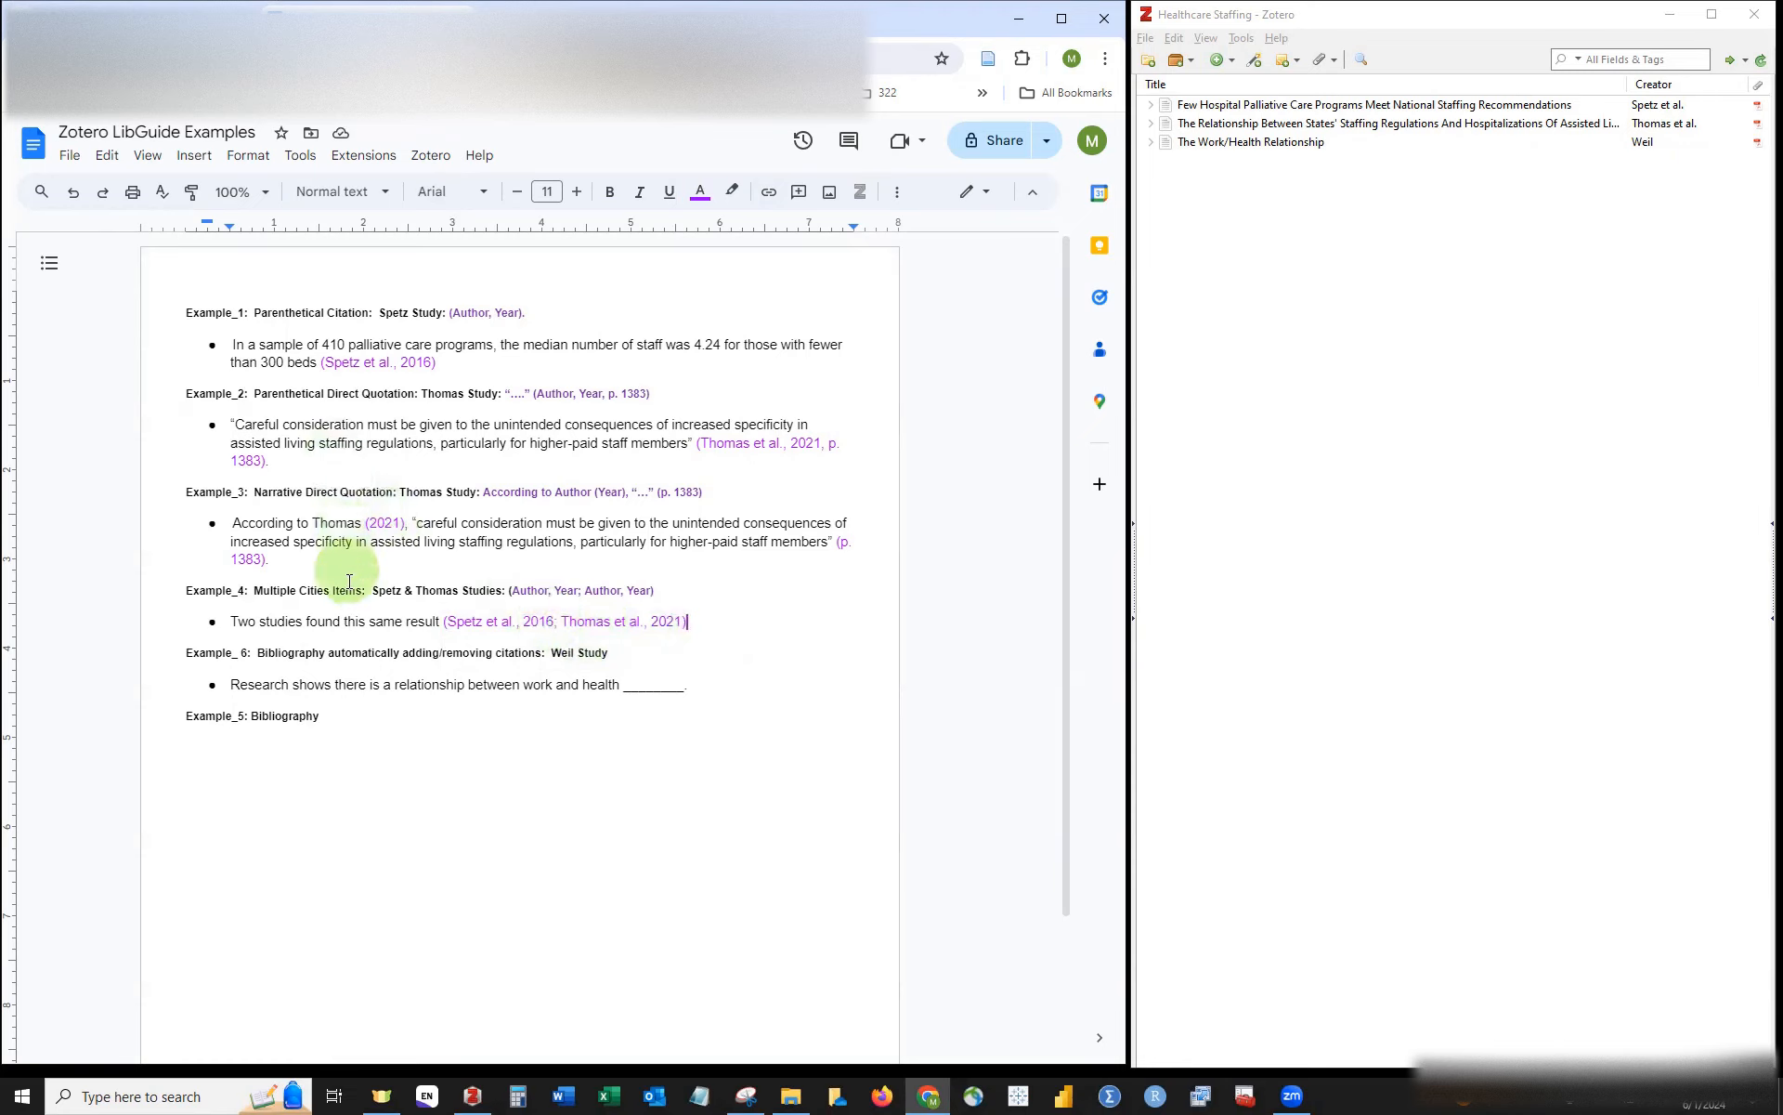
# Step: On a new line below 'Example_5: Bibliography', insert the Zotero-generated bibliography
pyautogui.click(310, 726)
pyautogui.press('Return')
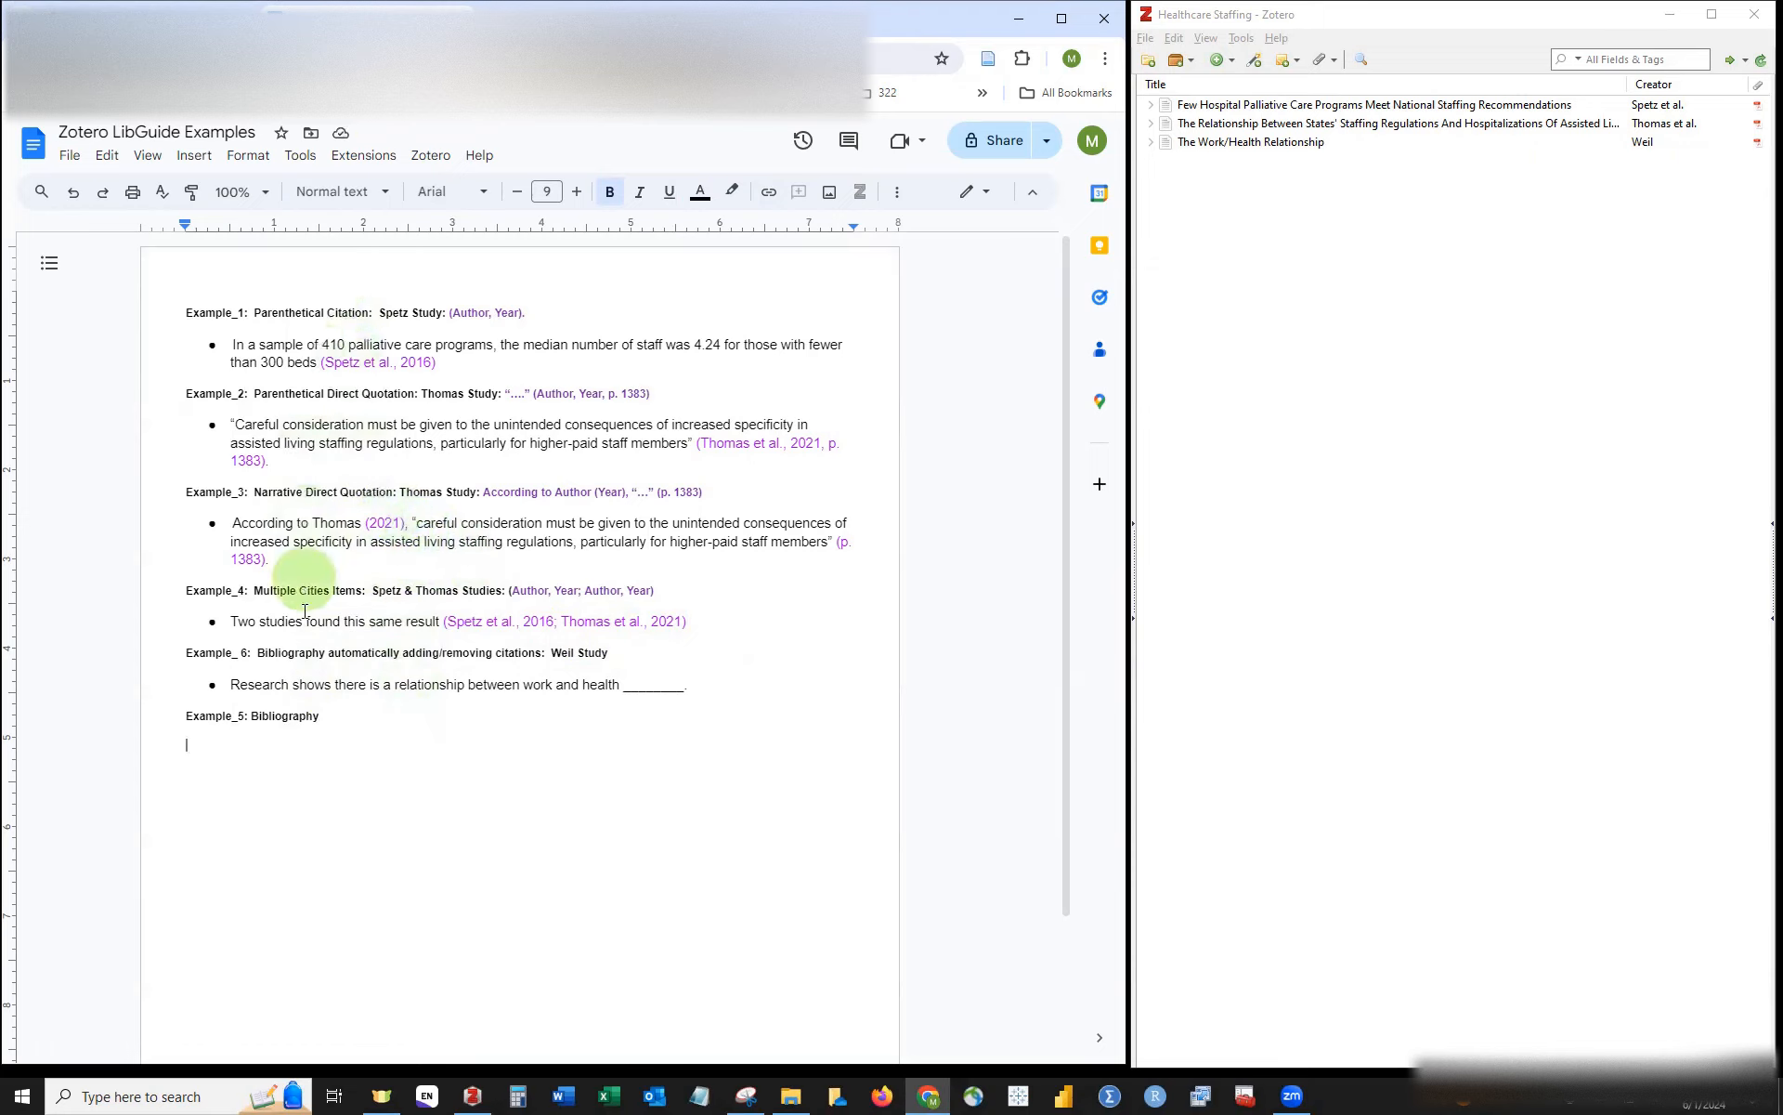
pyautogui.click(430, 155)
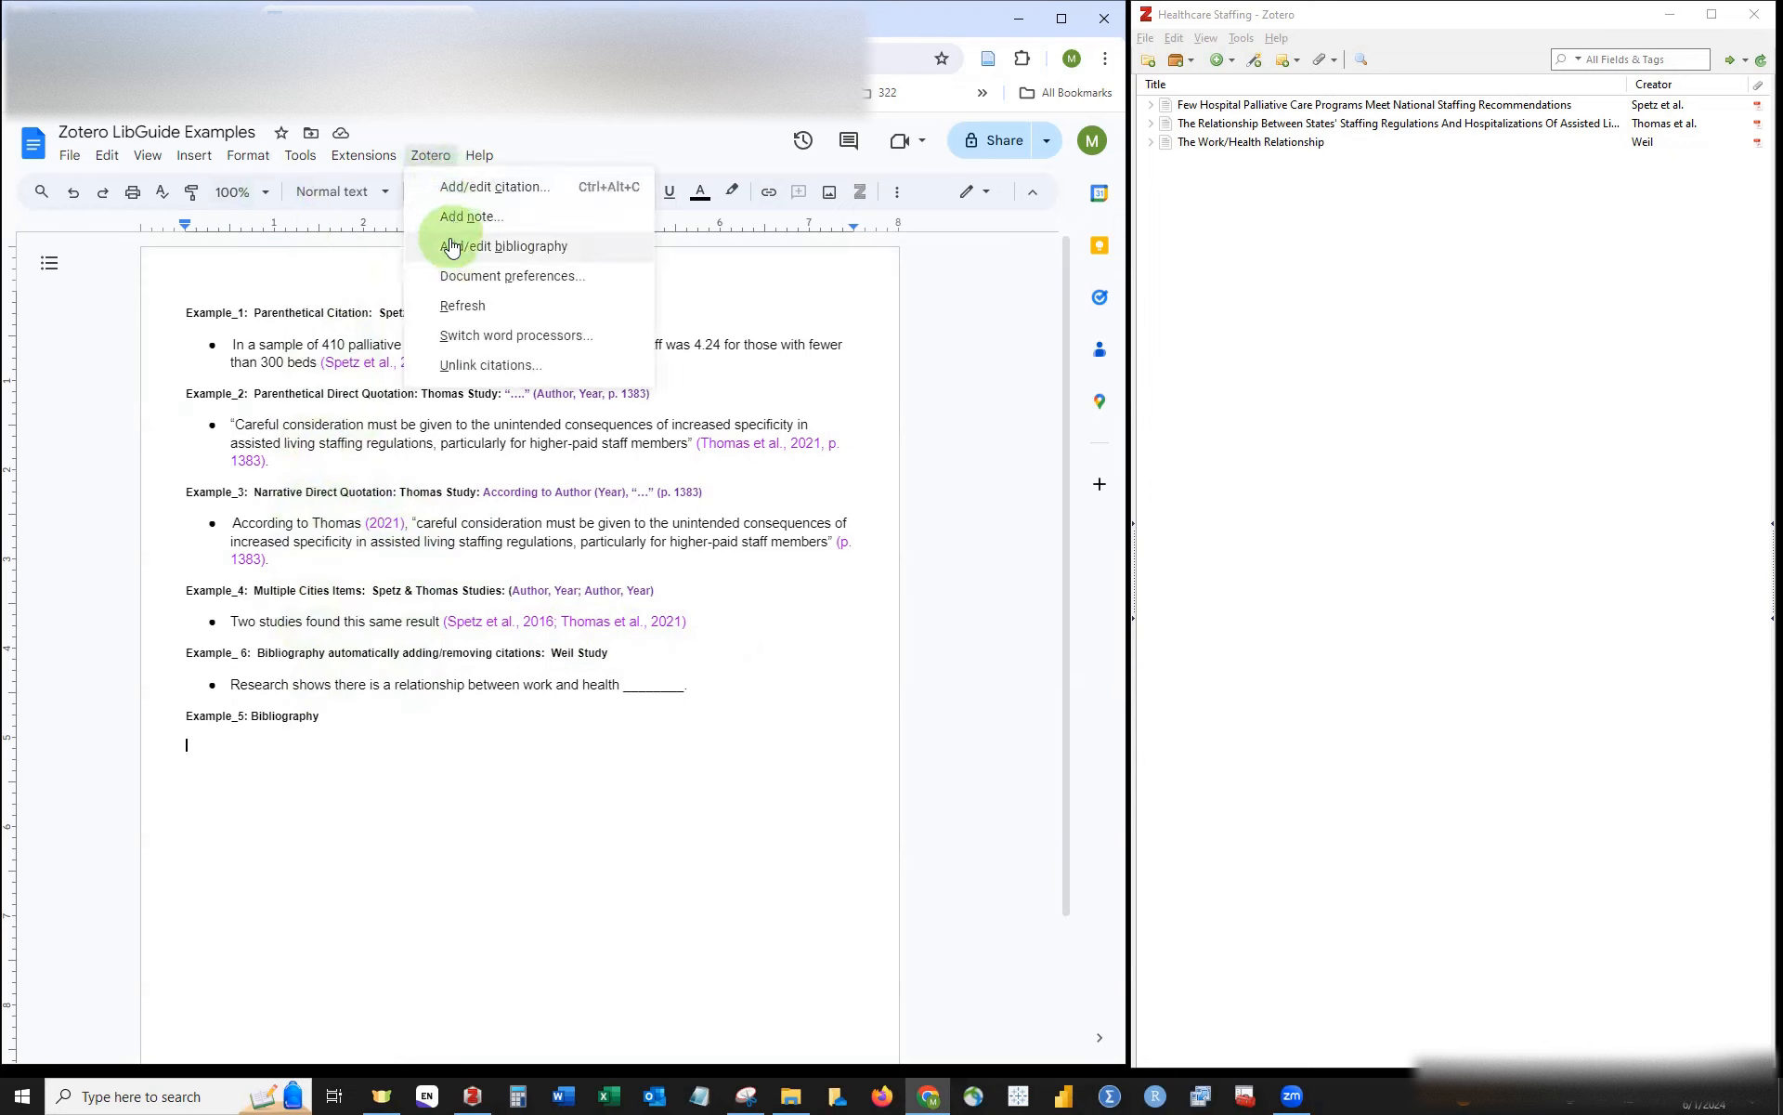
pyautogui.click(504, 246)
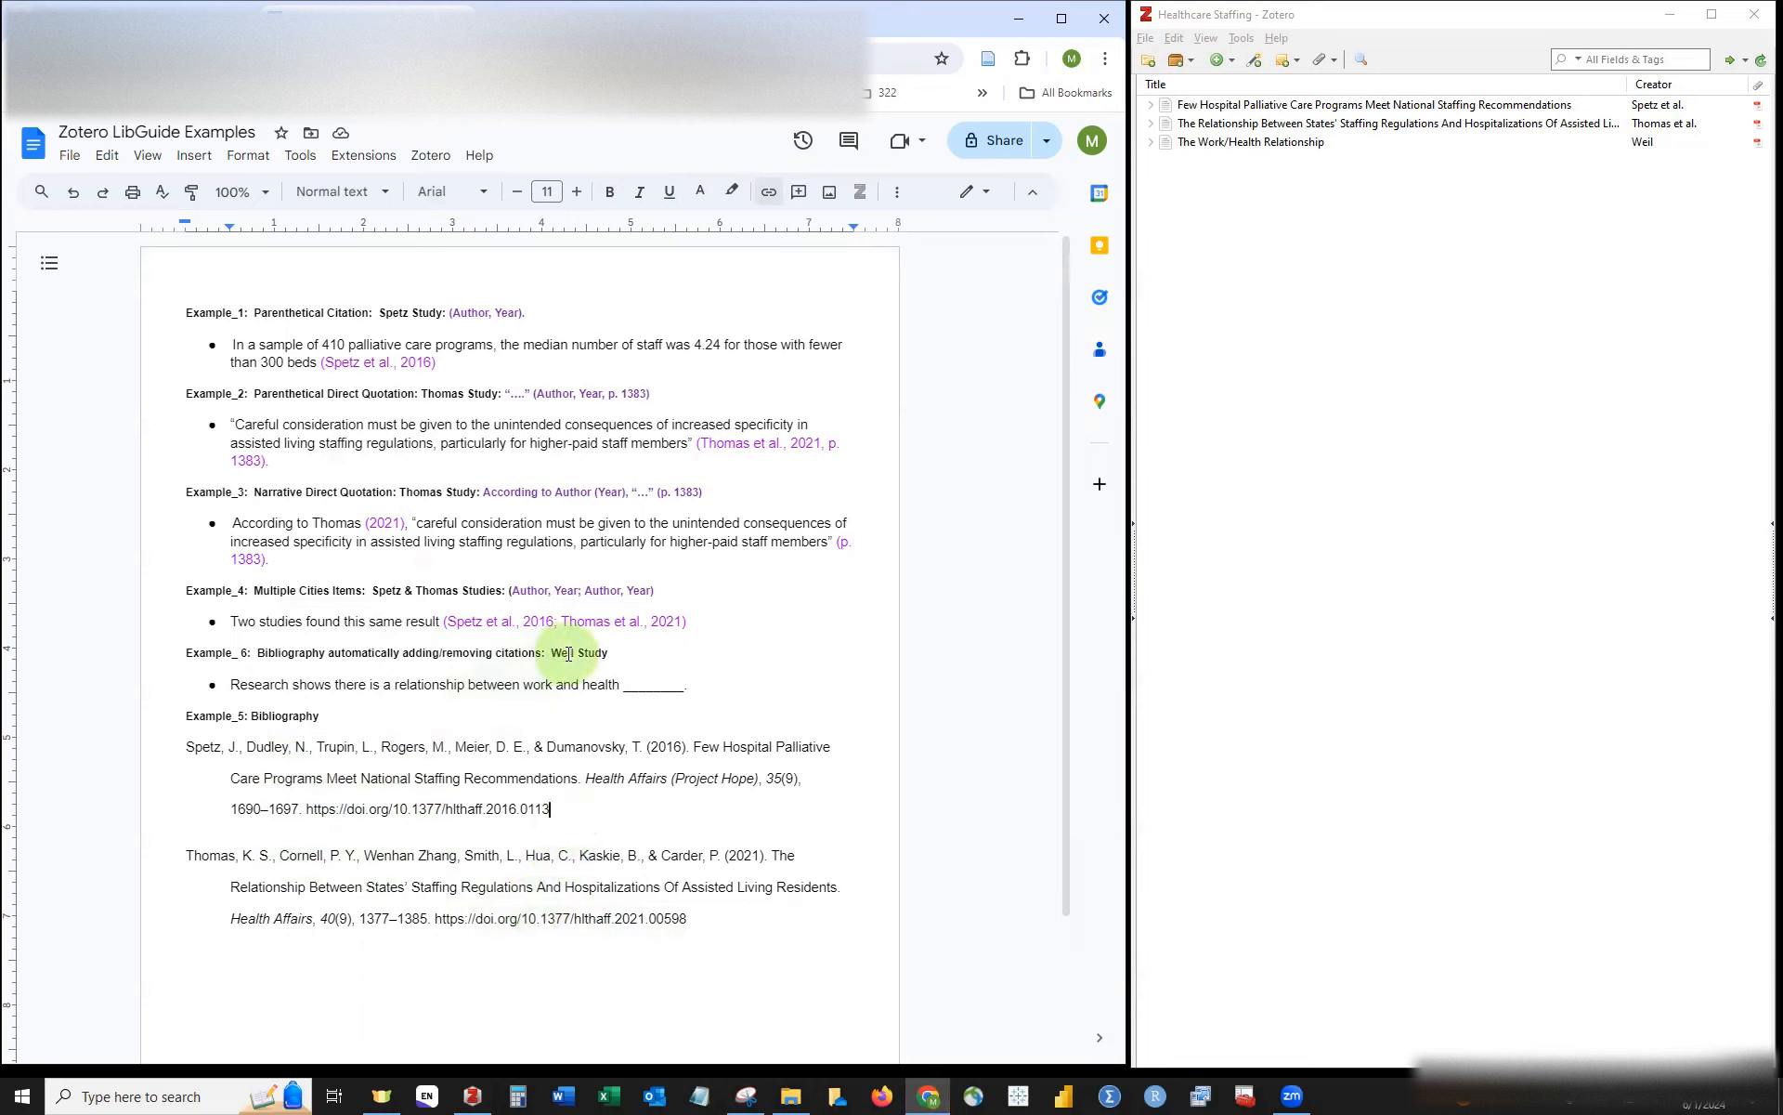
# Step: Cite Weil's The Work/Health Relationship (2017) at the sentence's blank and remove leftover underscores
pyautogui.click(620, 684)
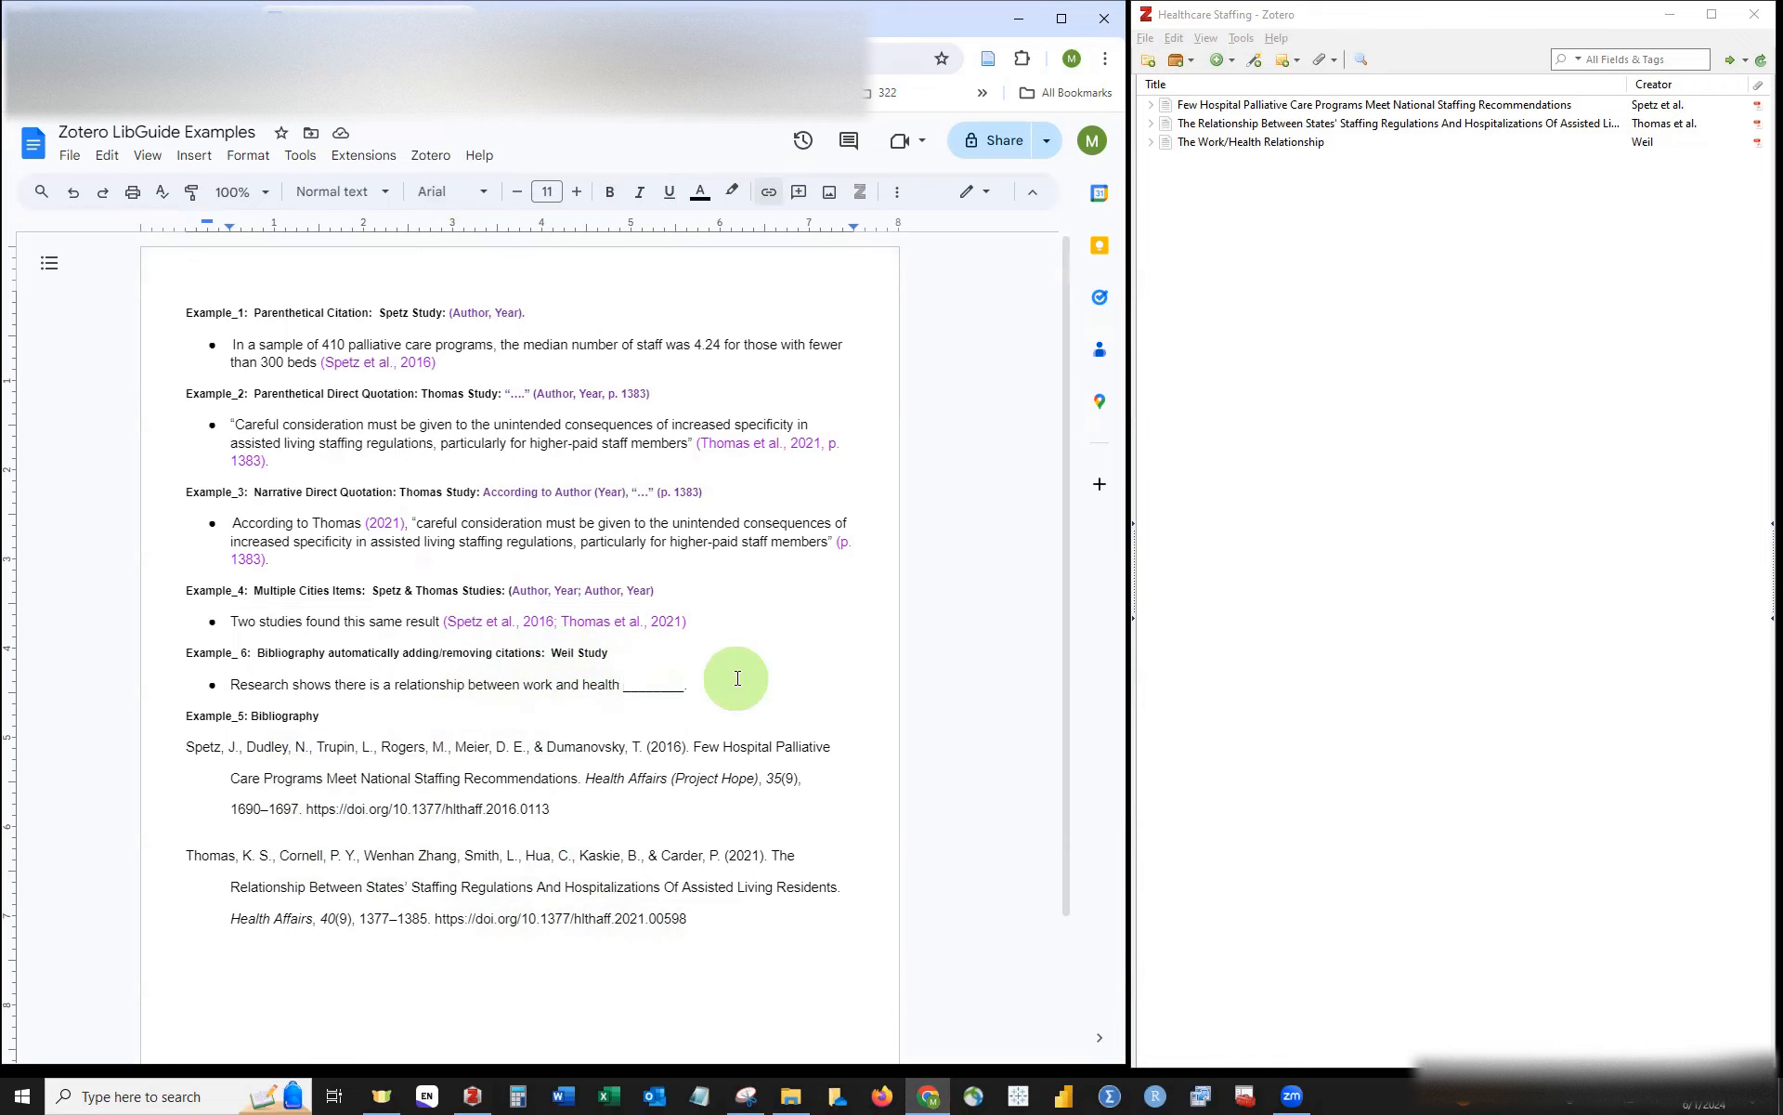
pyautogui.hotkey('ctrl', 'alt', 'c')
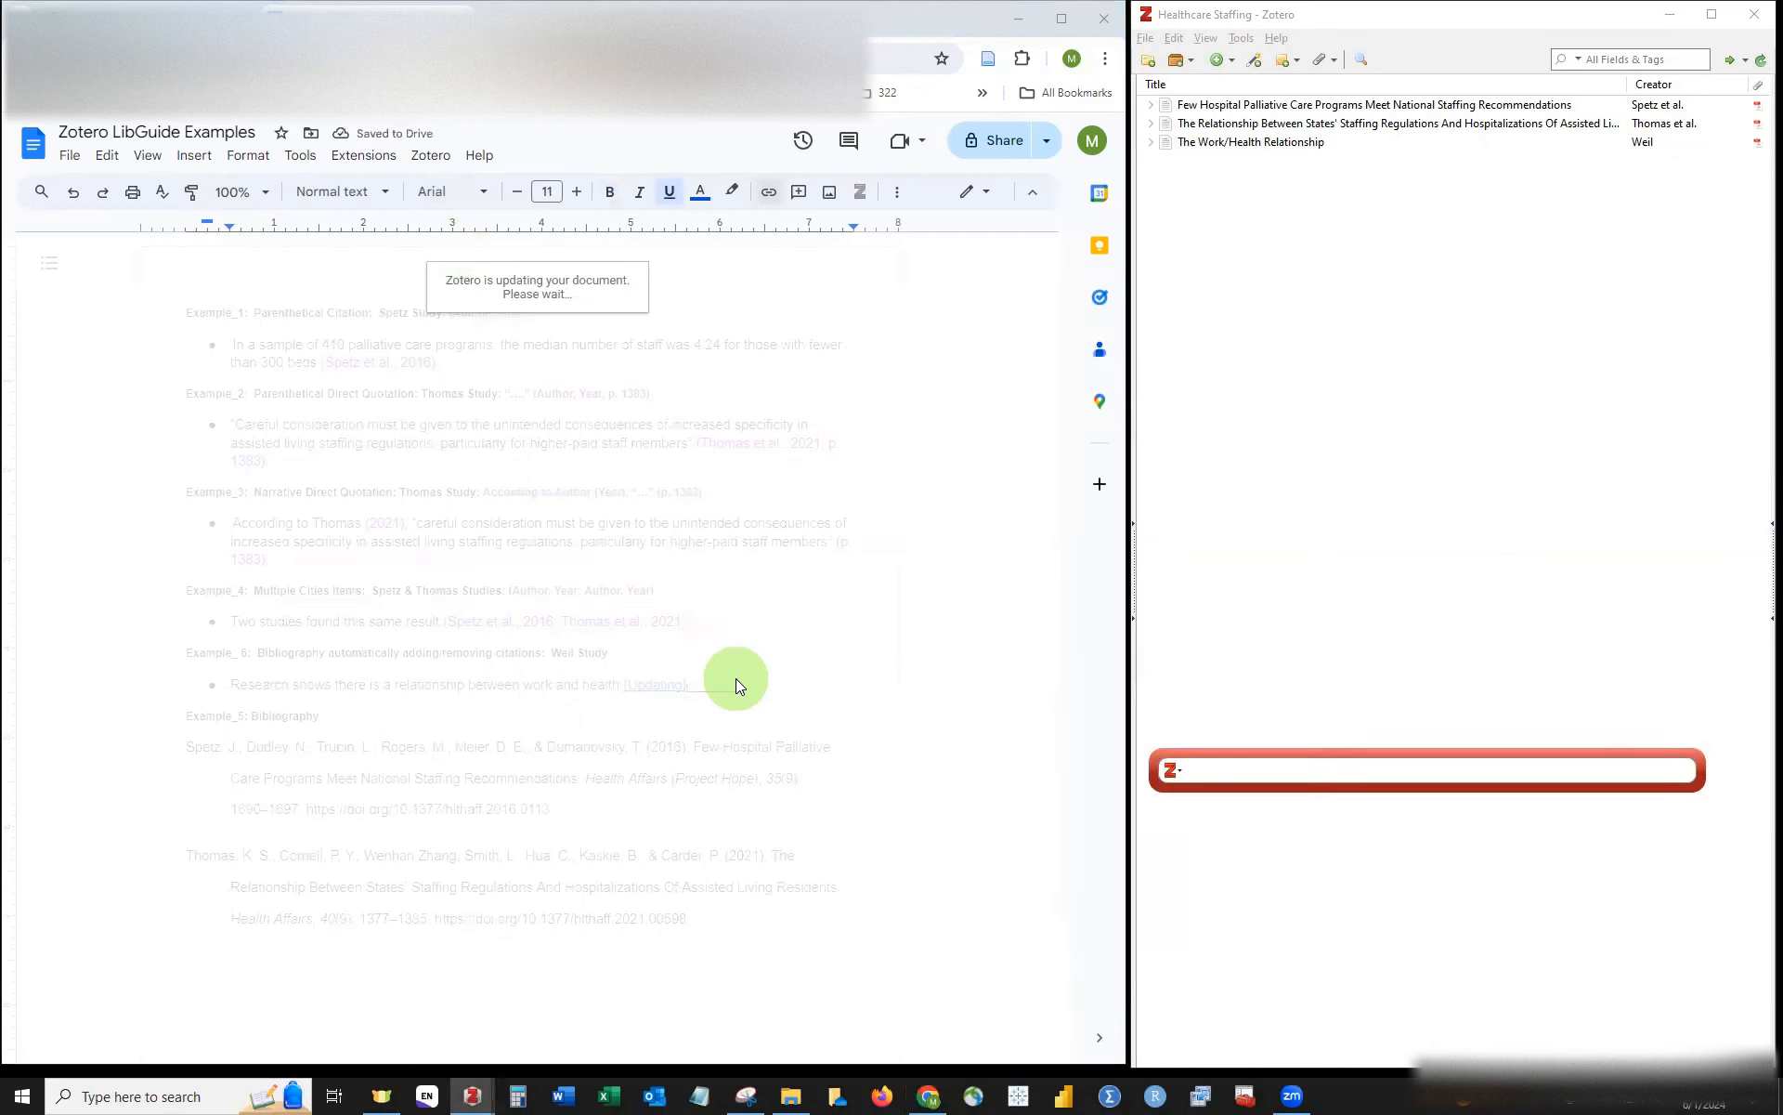
pyautogui.write('we')
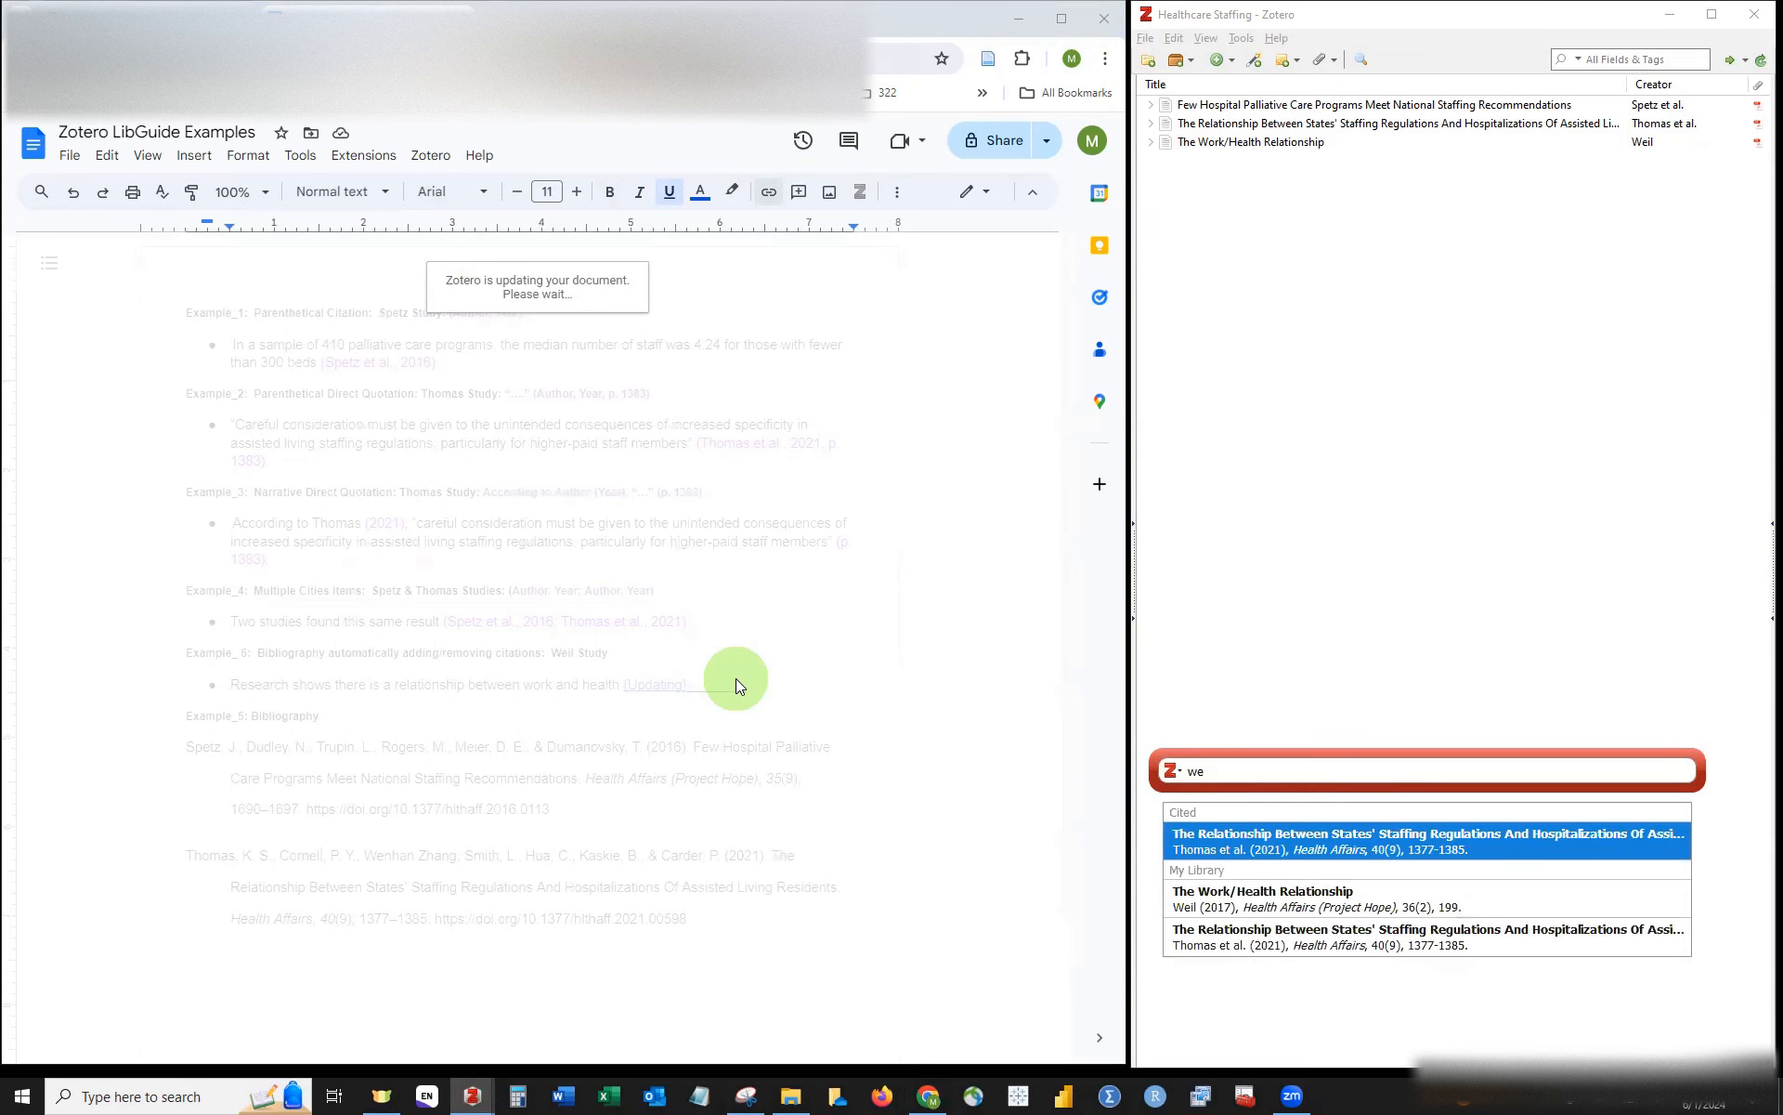
pyautogui.press('Down')
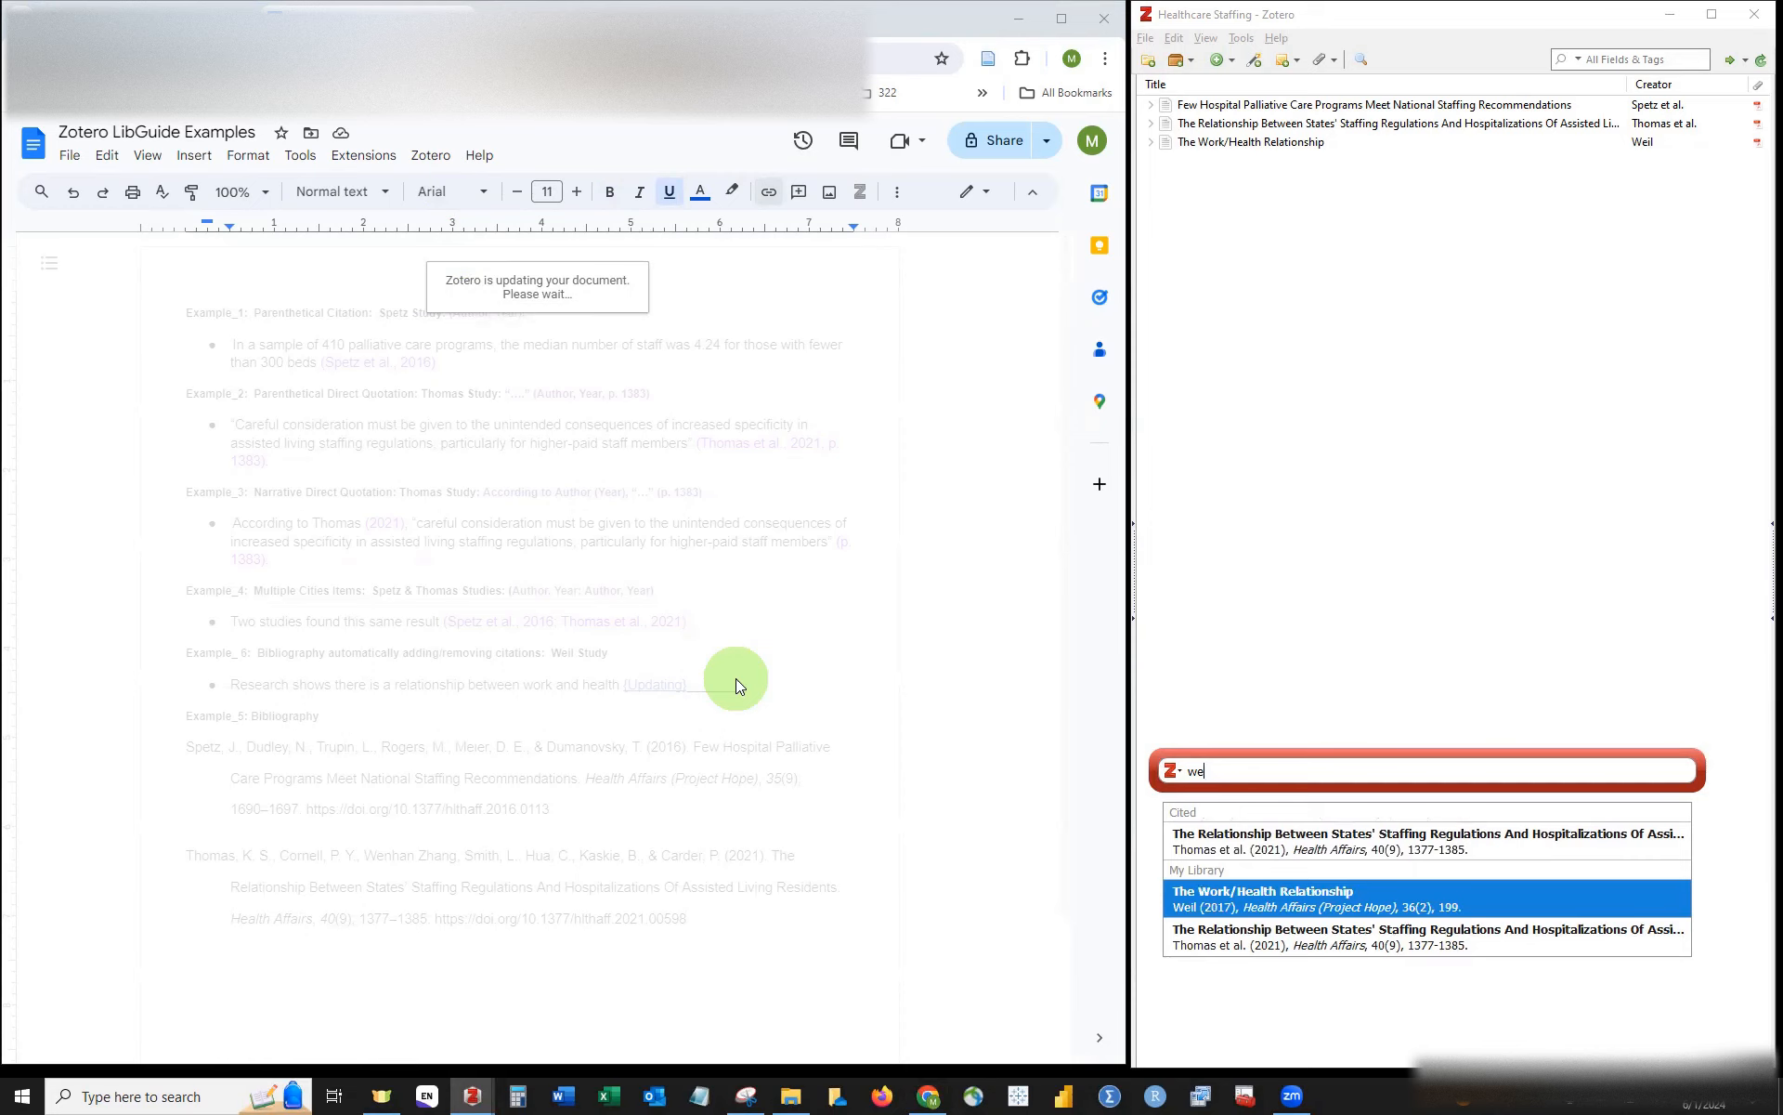
pyautogui.press('Return')
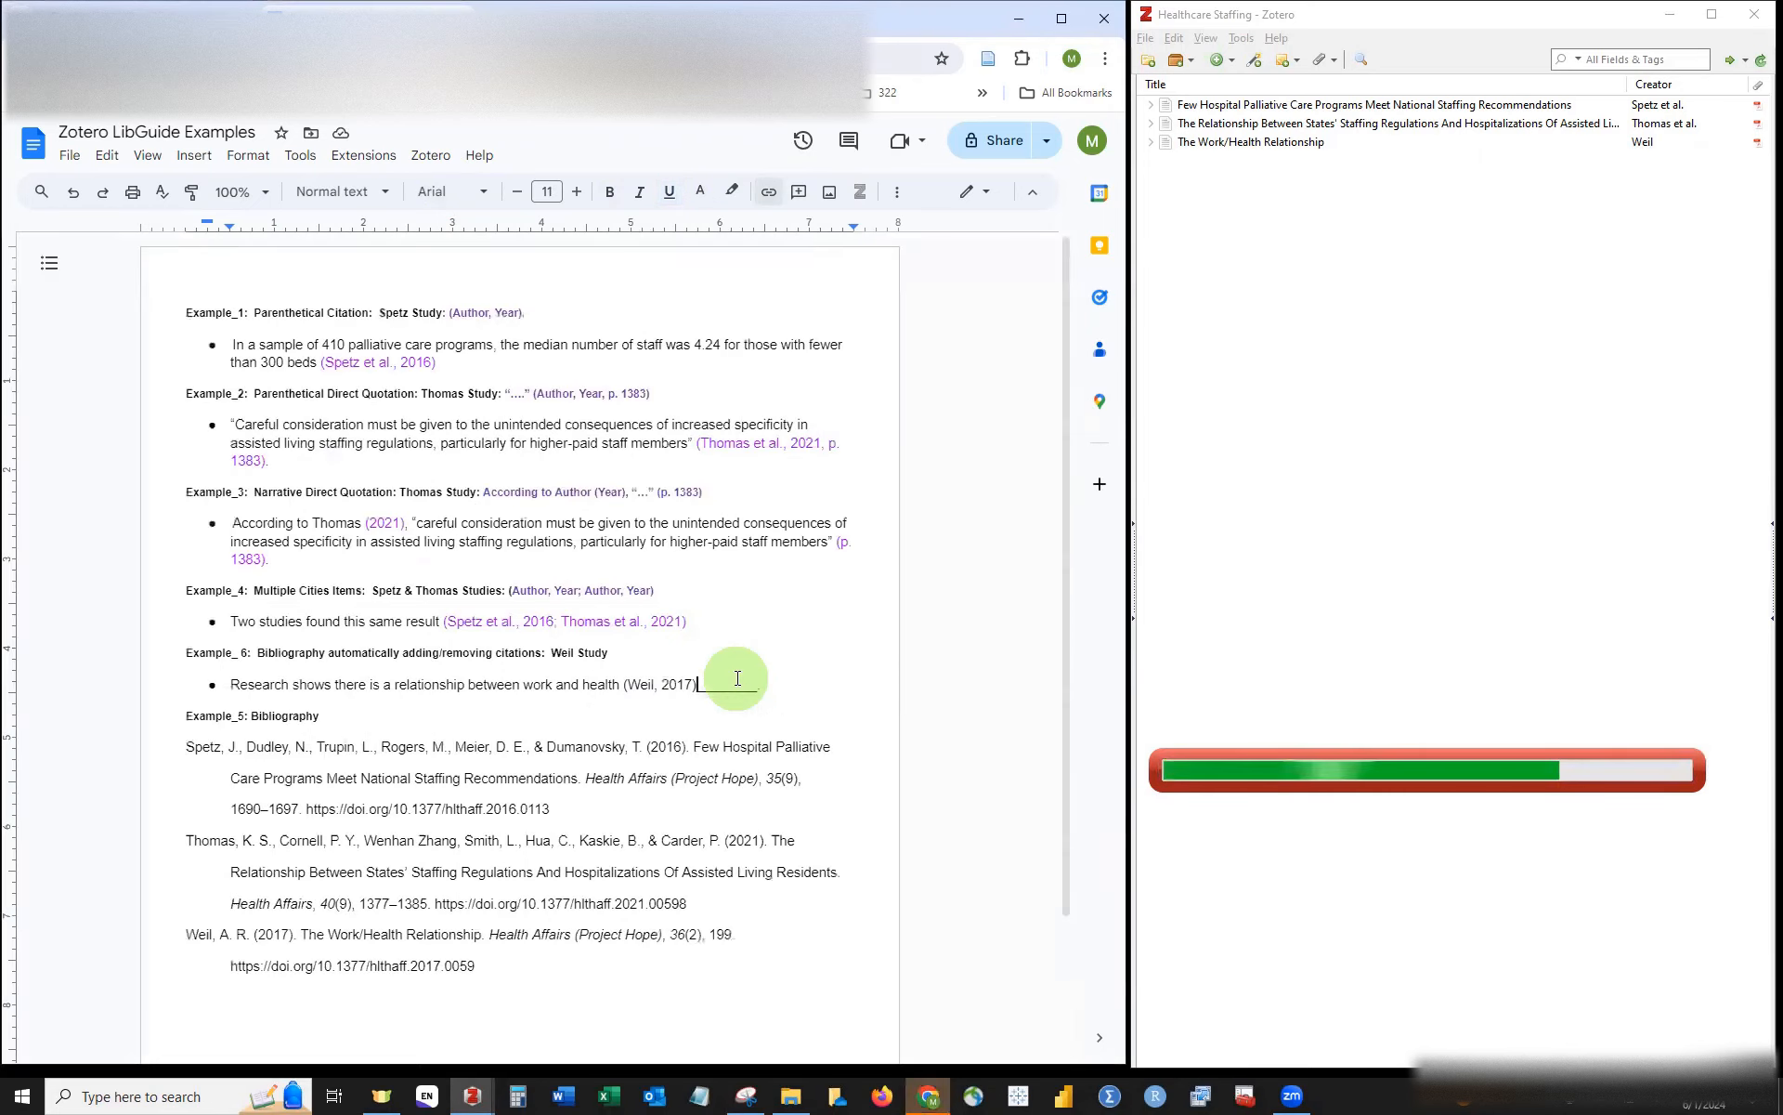
pyautogui.press('Delete')
pyautogui.press('Delete')
pyautogui.press('Delete')
pyautogui.press('Delete')
pyautogui.press('Delete')
pyautogui.press('Delete')
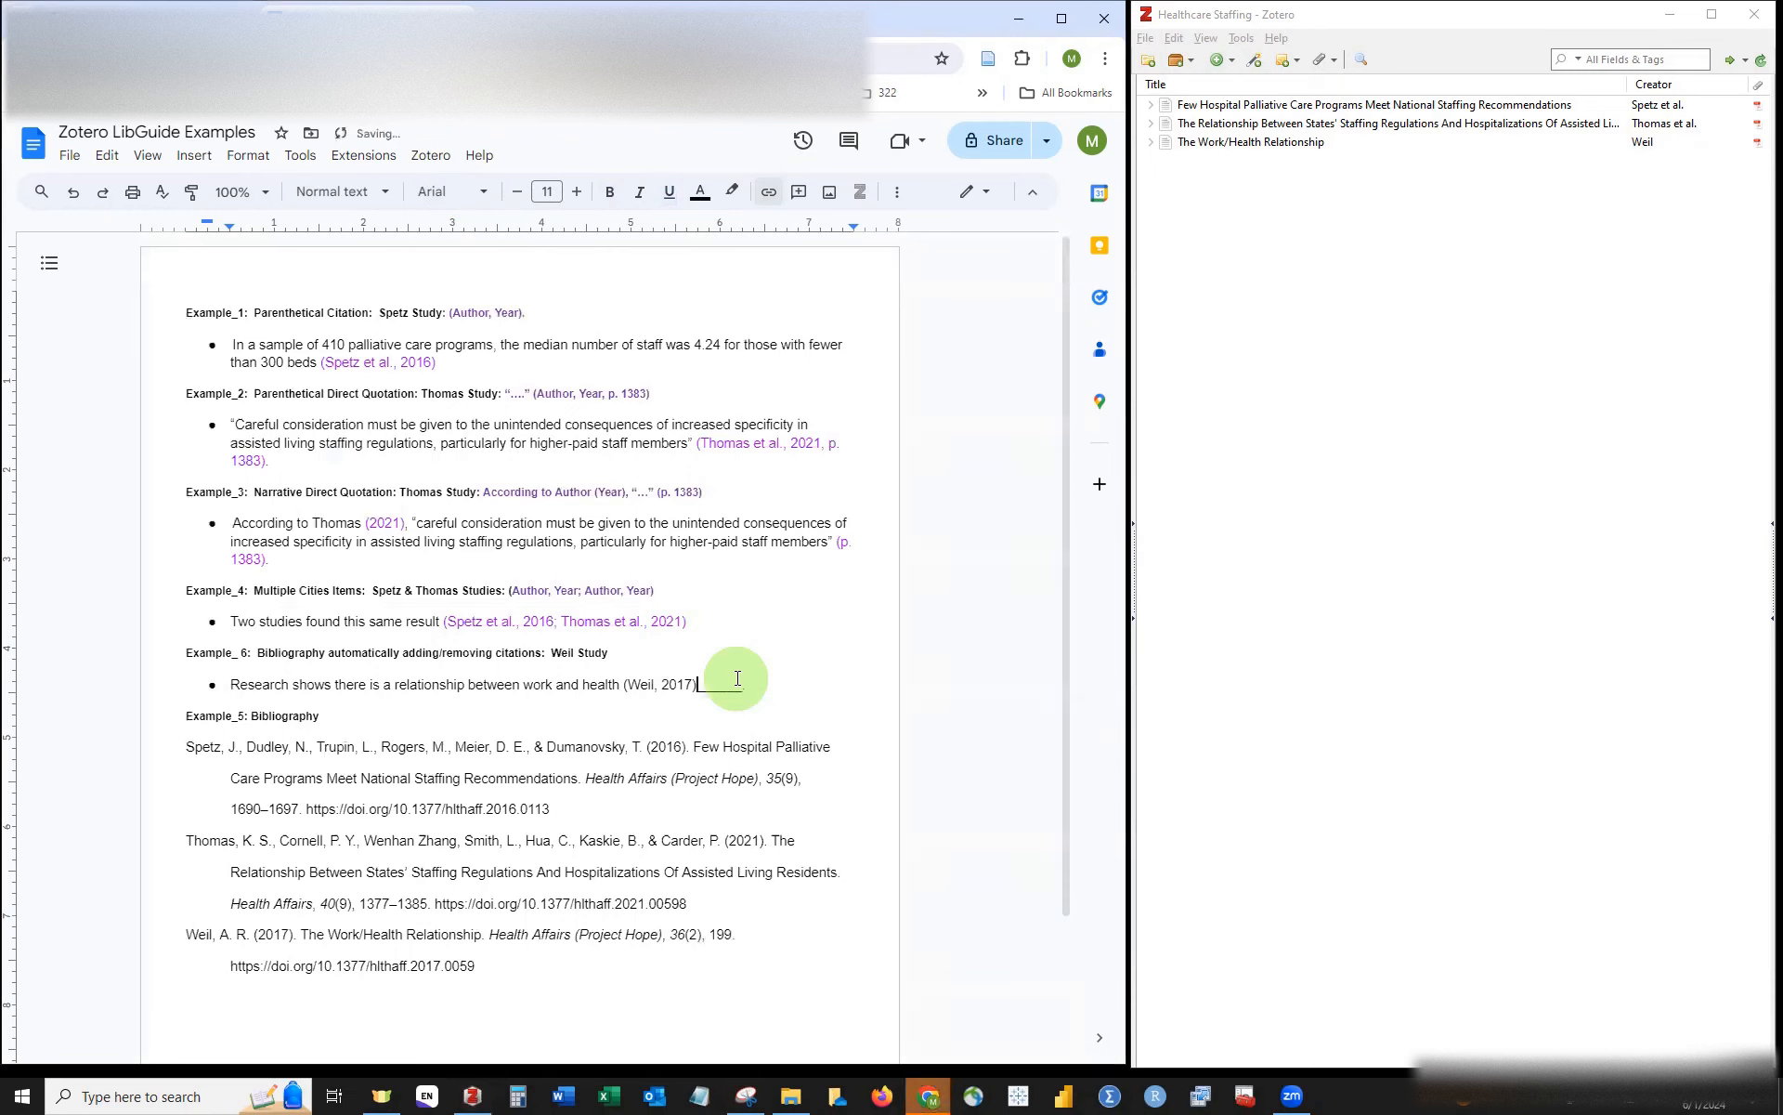
# Step: Delete the last underscore, colour (Weil, 2017) purple, and check the bibliography's new Weil entry
pyautogui.press('Delete')
pyautogui.press('Delete')
pyautogui.hotkey('shift', 'Left')
pyautogui.hotkey('shift', 'Left')
pyautogui.hotkey('shift', 'Left')
pyautogui.hotkey('shift', 'Left')
pyautogui.hotkey('shift', 'Left')
pyautogui.hotkey('shift', 'Left')
pyautogui.hotkey('shift', 'Left')
pyautogui.hotkey('shift', 'Left')
pyautogui.hotkey('shift', 'Left')
pyautogui.hotkey('shift', 'Left')
pyautogui.hotkey('shift', 'Left')
pyautogui.hotkey('shift', 'Left')
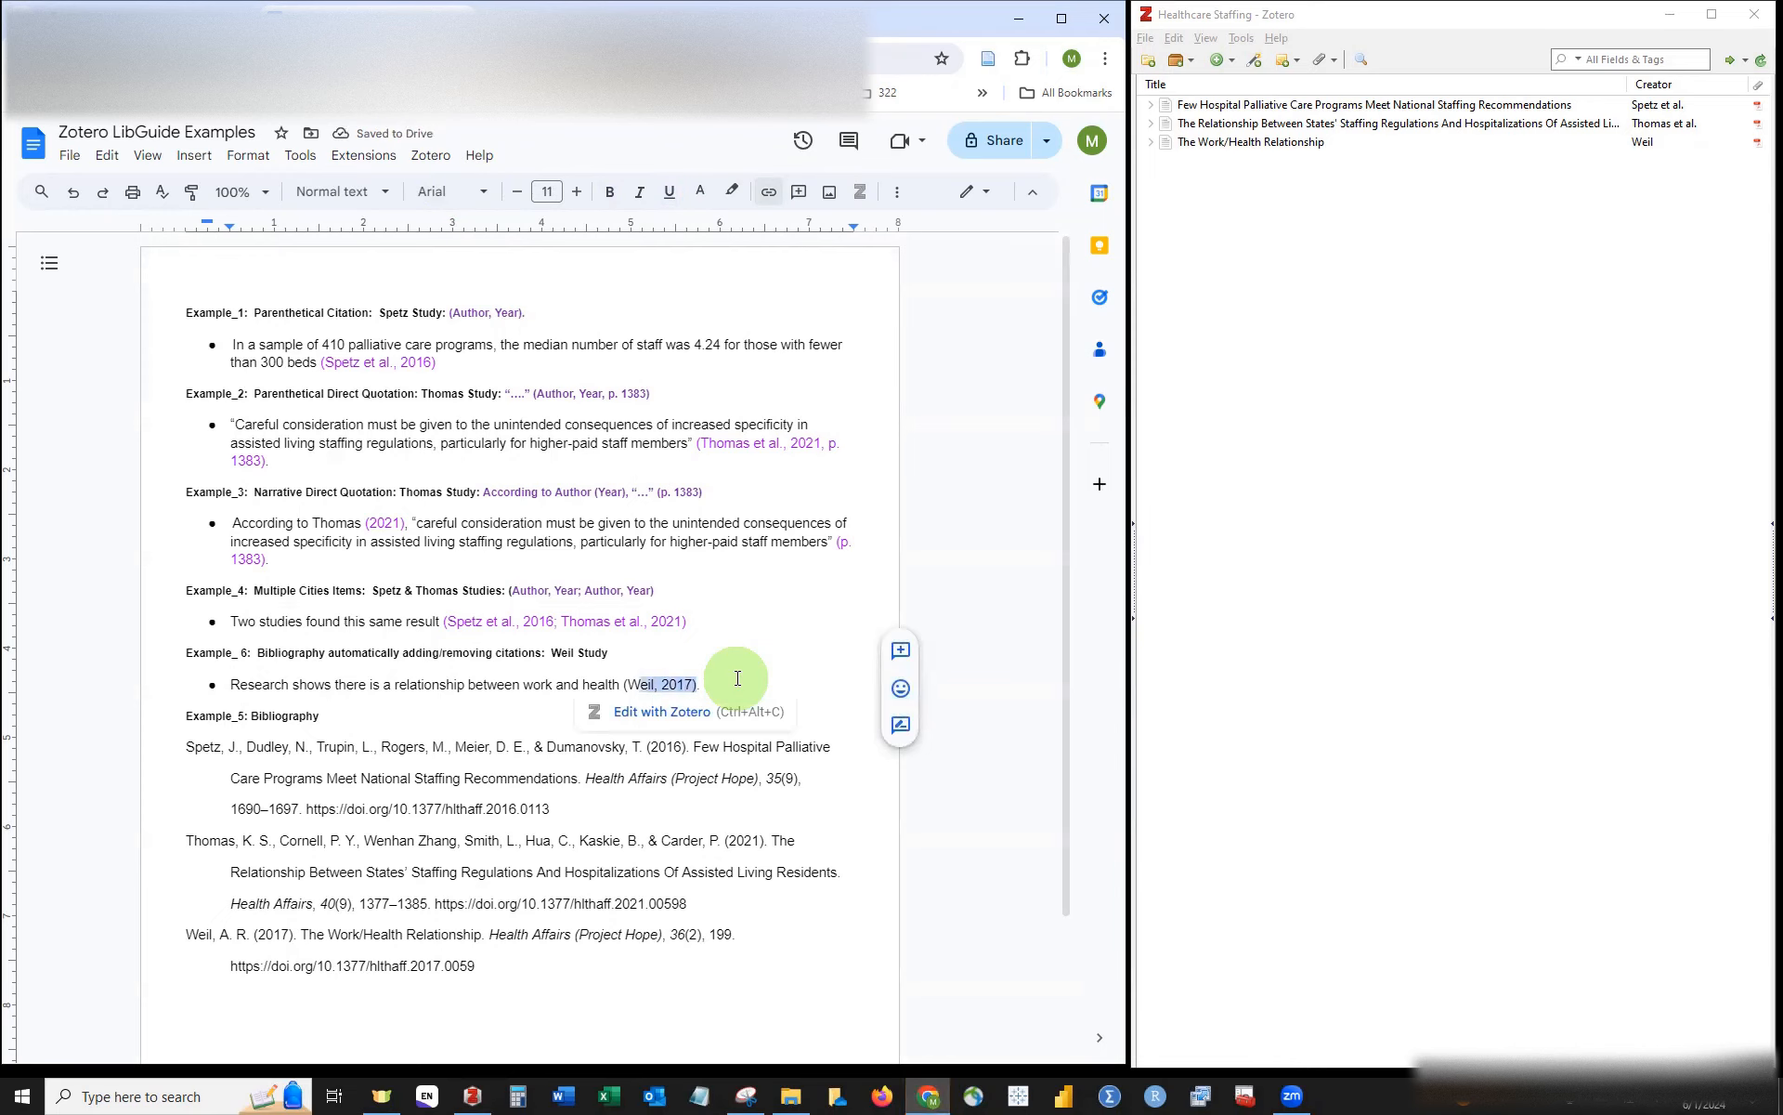
pyautogui.click(700, 192)
pyautogui.click(870, 248)
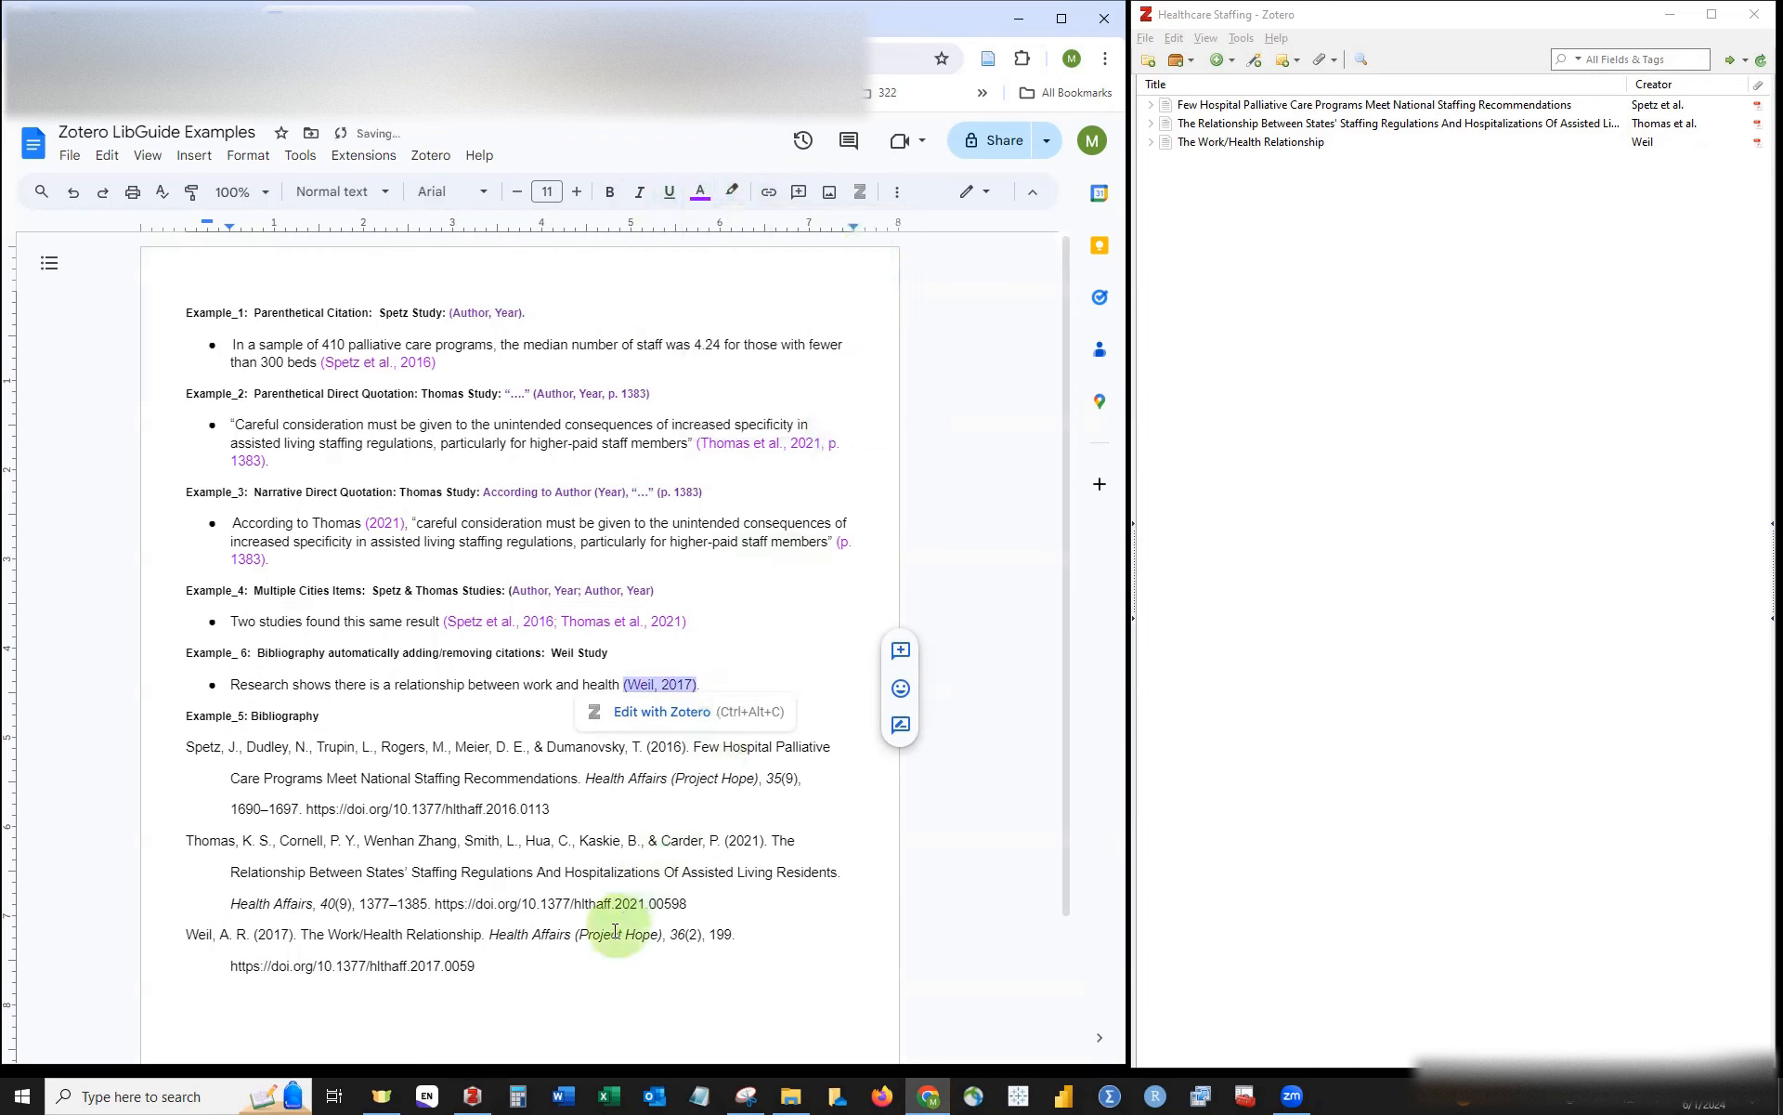
pyautogui.click(503, 966)
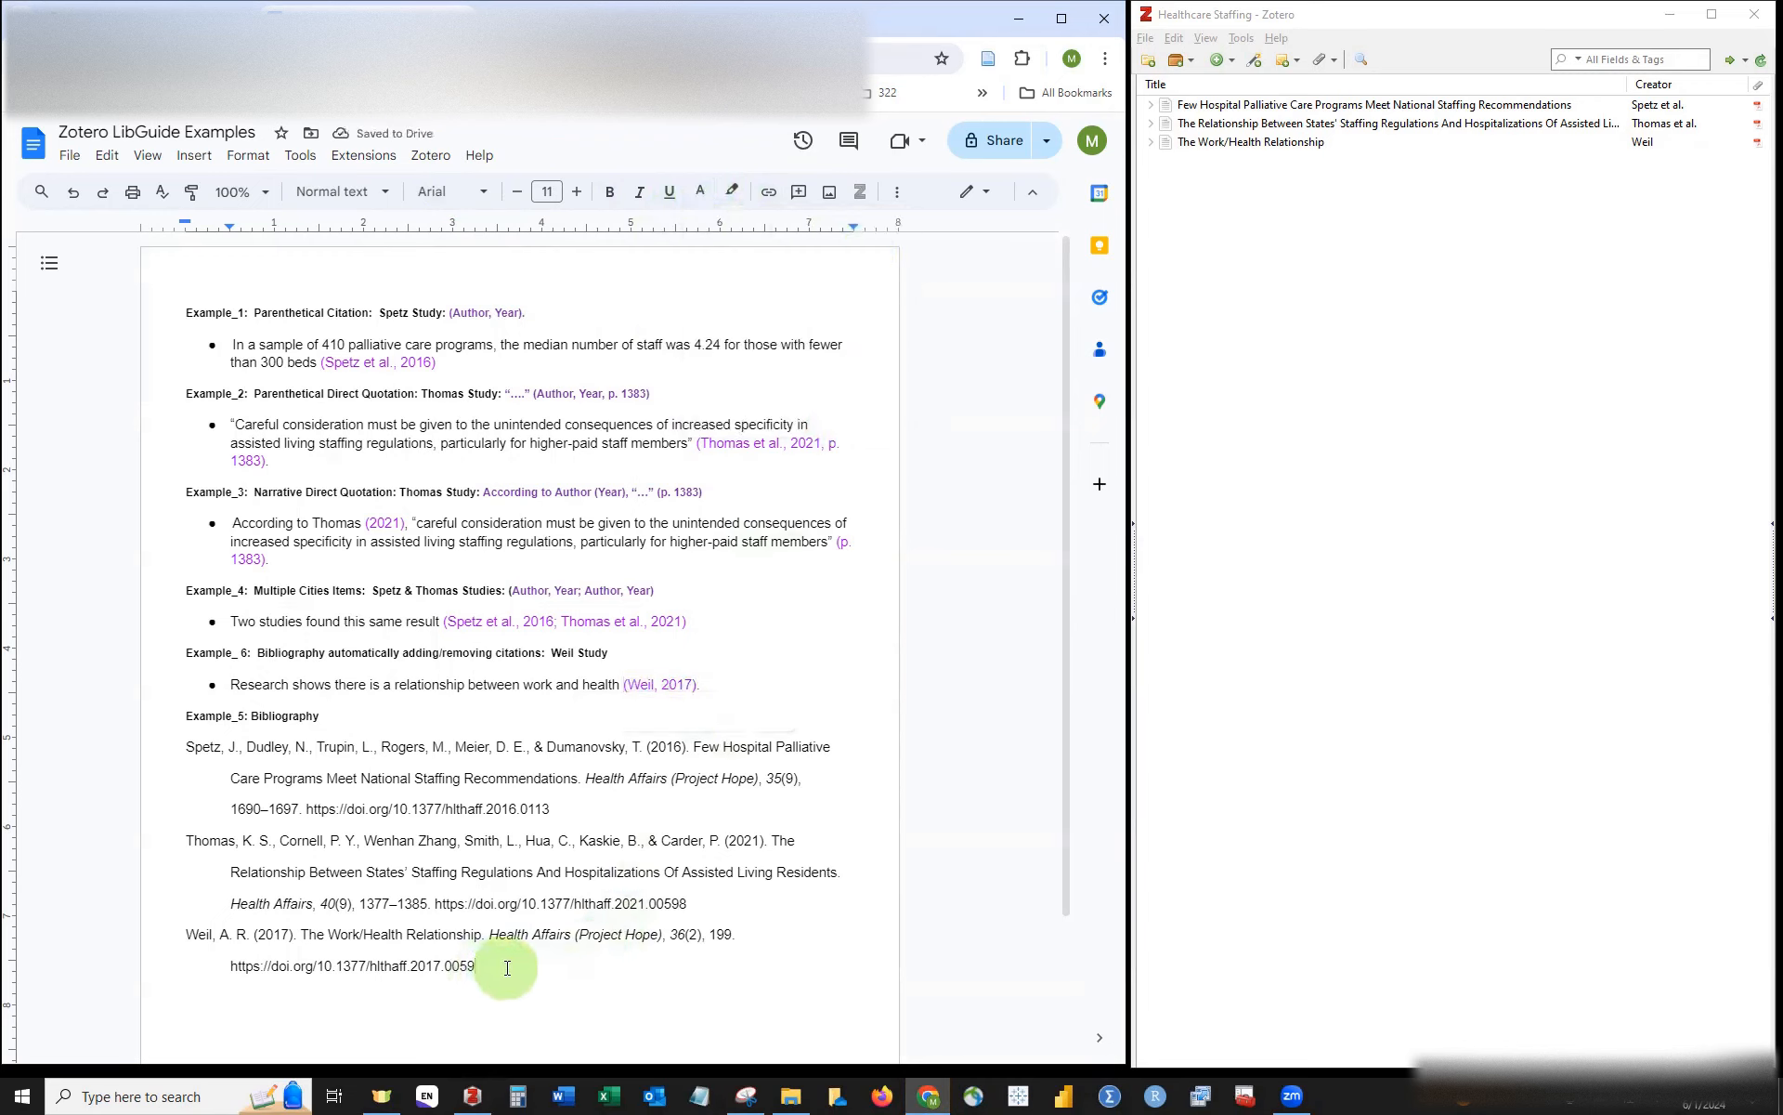
pyautogui.moveTo(507, 967); pyautogui.dragTo(159, 743)
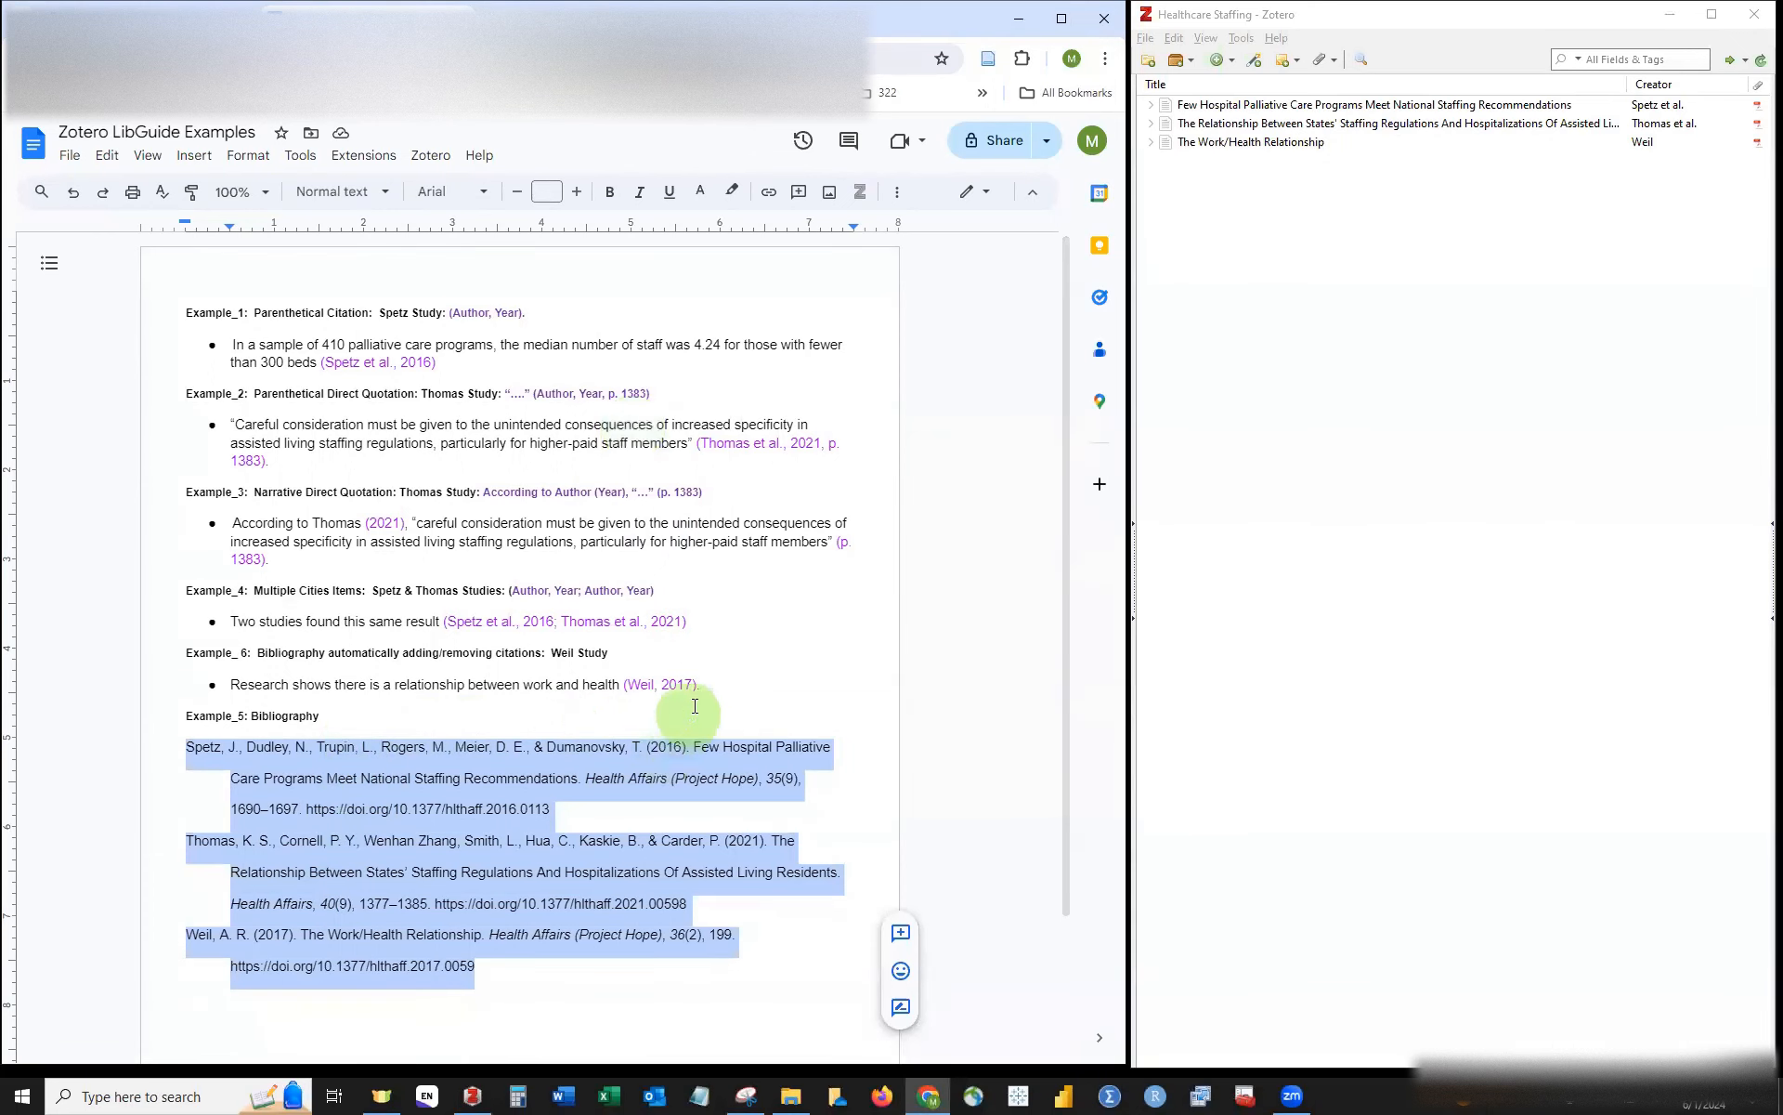
pyautogui.click(706, 676)
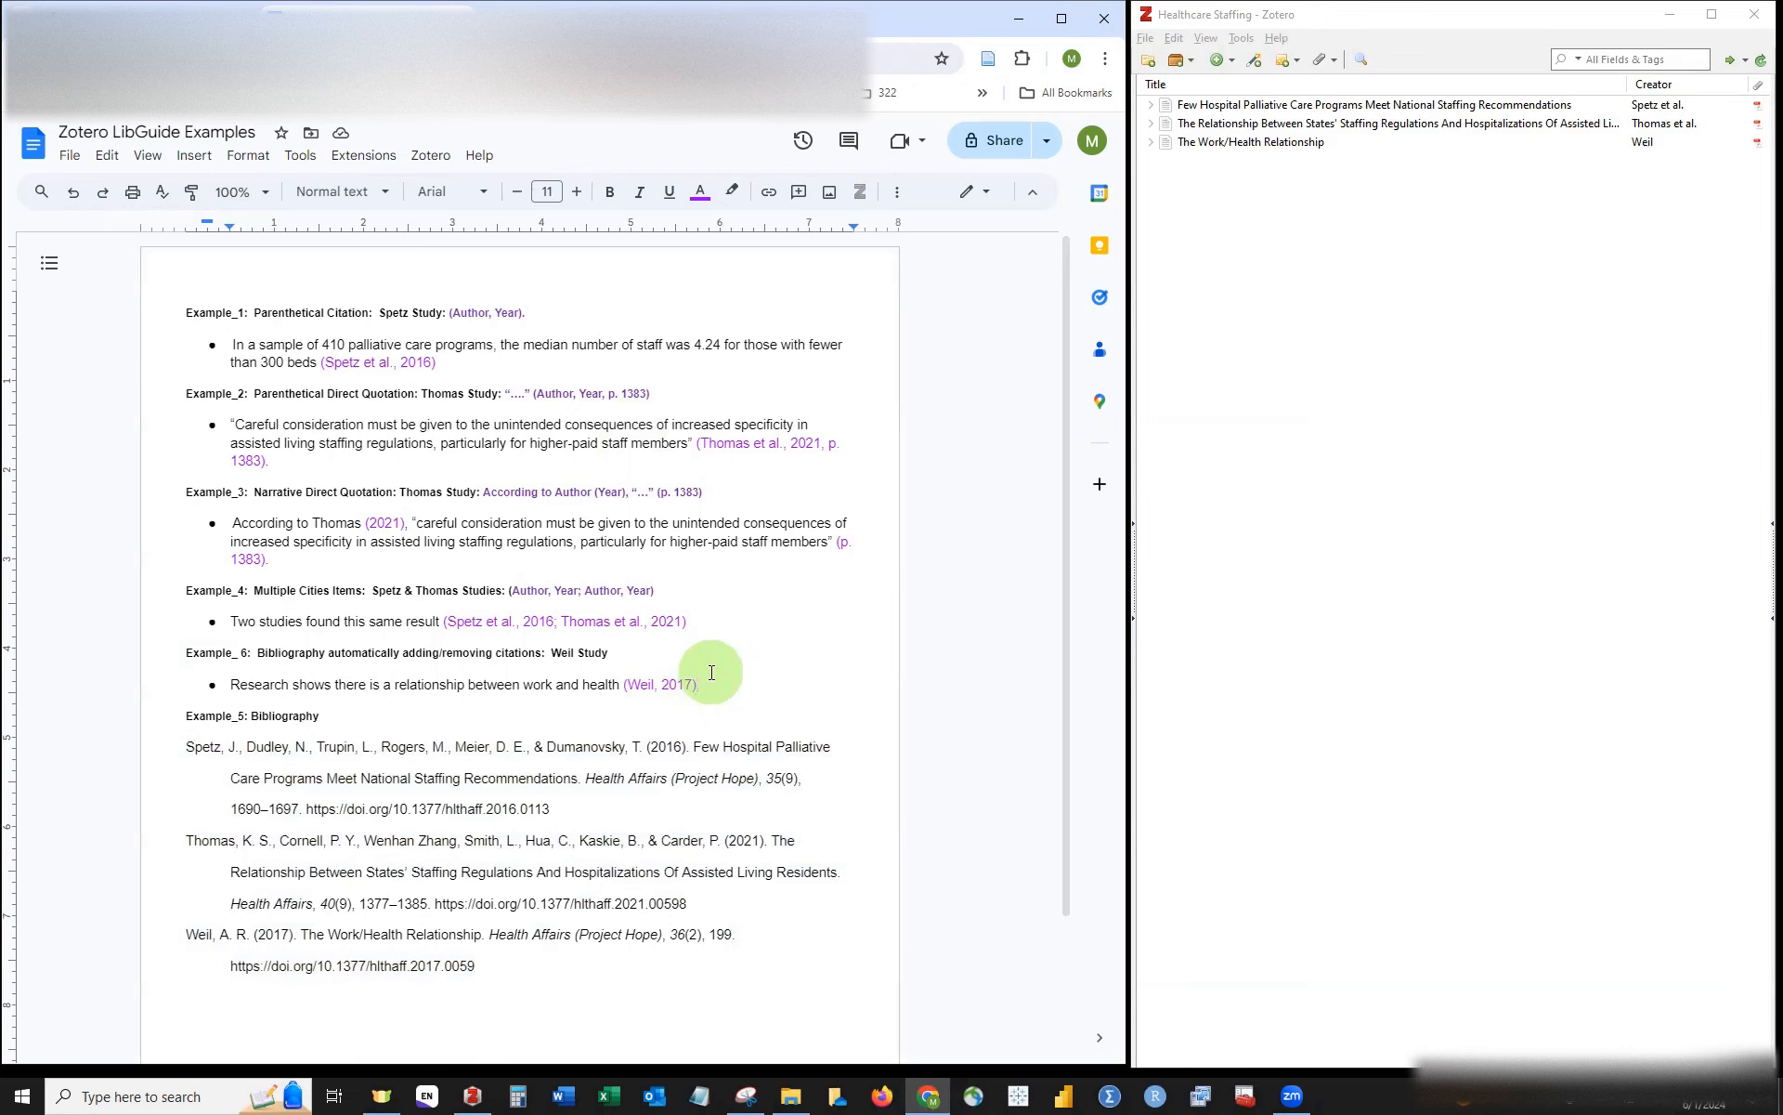
# Step: Delete the (Weil, 2017) citation and refresh Zotero so the bibliography drops the Weil entry
pyautogui.hotkey('shift', 'Left')
pyautogui.hotkey('shift', 'Left')
pyautogui.hotkey('shift', 'Left')
pyautogui.hotkey('shift', 'Left')
pyautogui.hotkey('shift', 'Left')
pyautogui.hotkey('shift', 'Left')
pyautogui.hotkey('shift', 'Left')
pyautogui.hotkey('shift', 'Left')
pyautogui.hotkey('shift', 'Left')
pyautogui.hotkey('shift', 'Left')
pyautogui.hotkey('shift', 'Left')
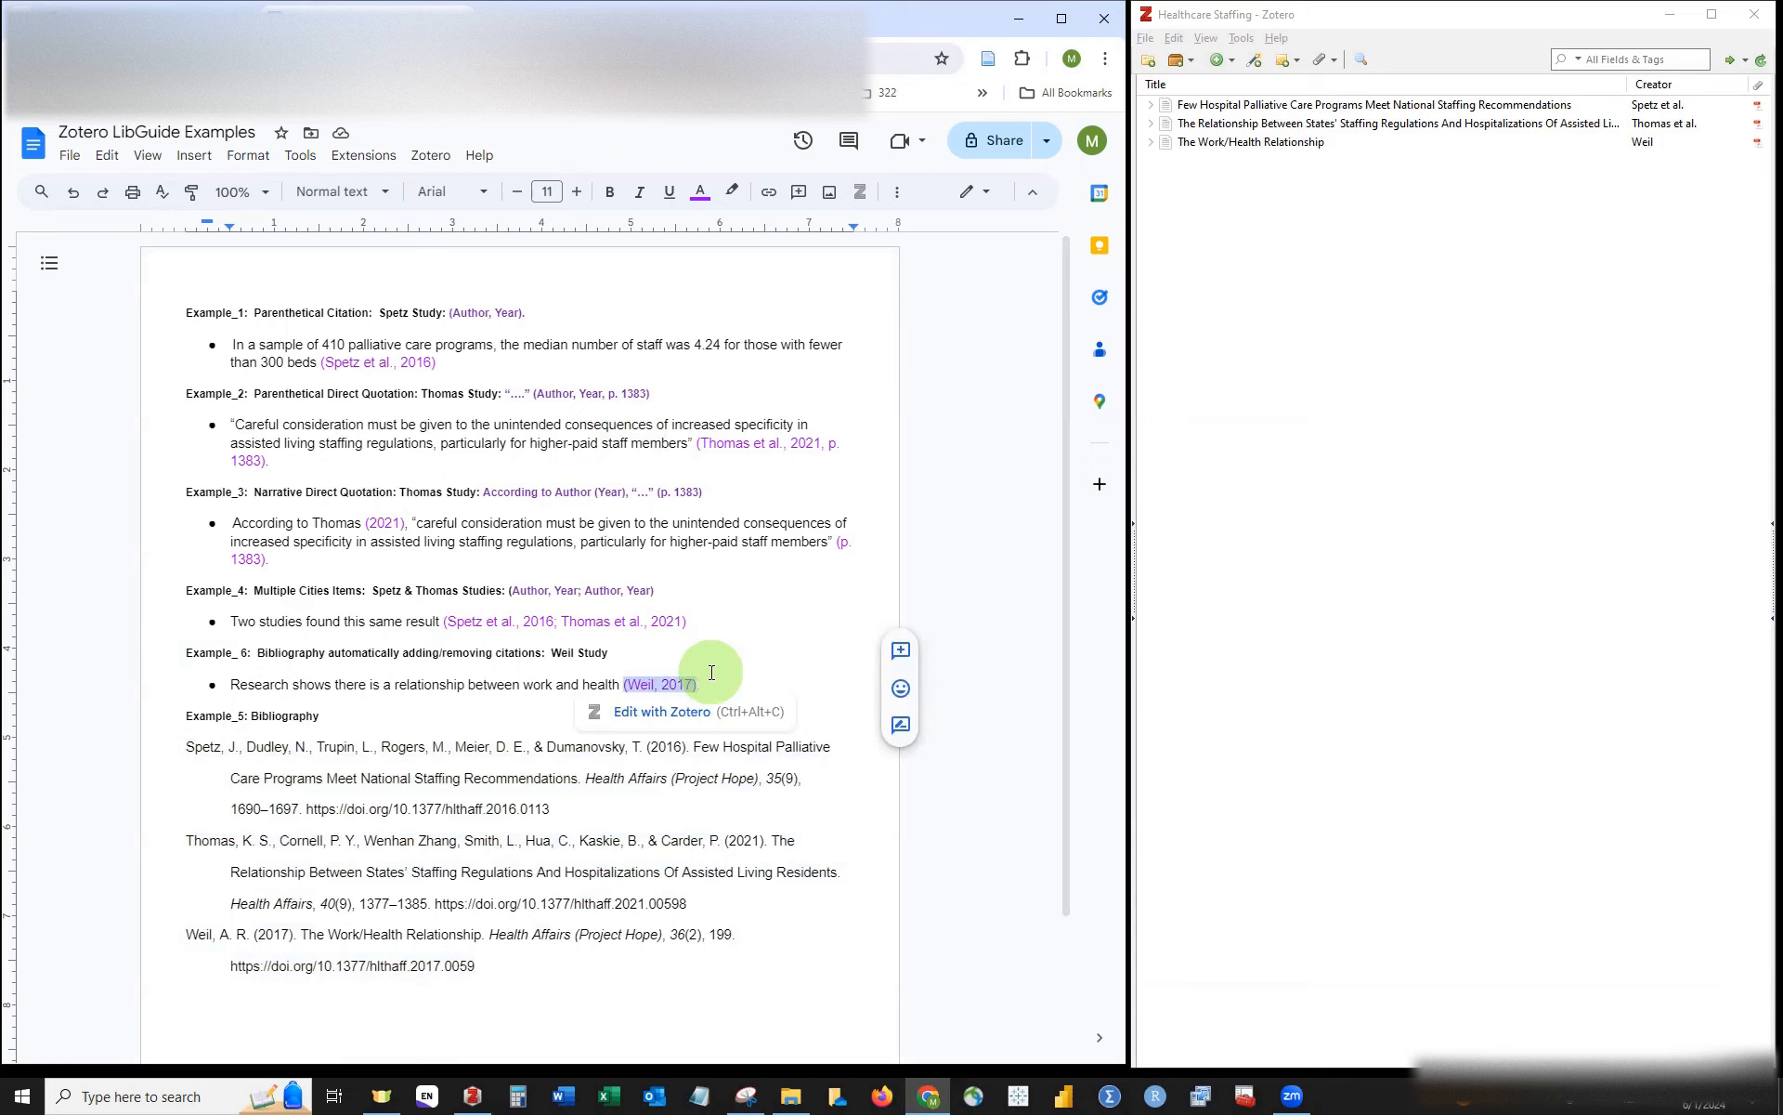
pyautogui.press('Delete')
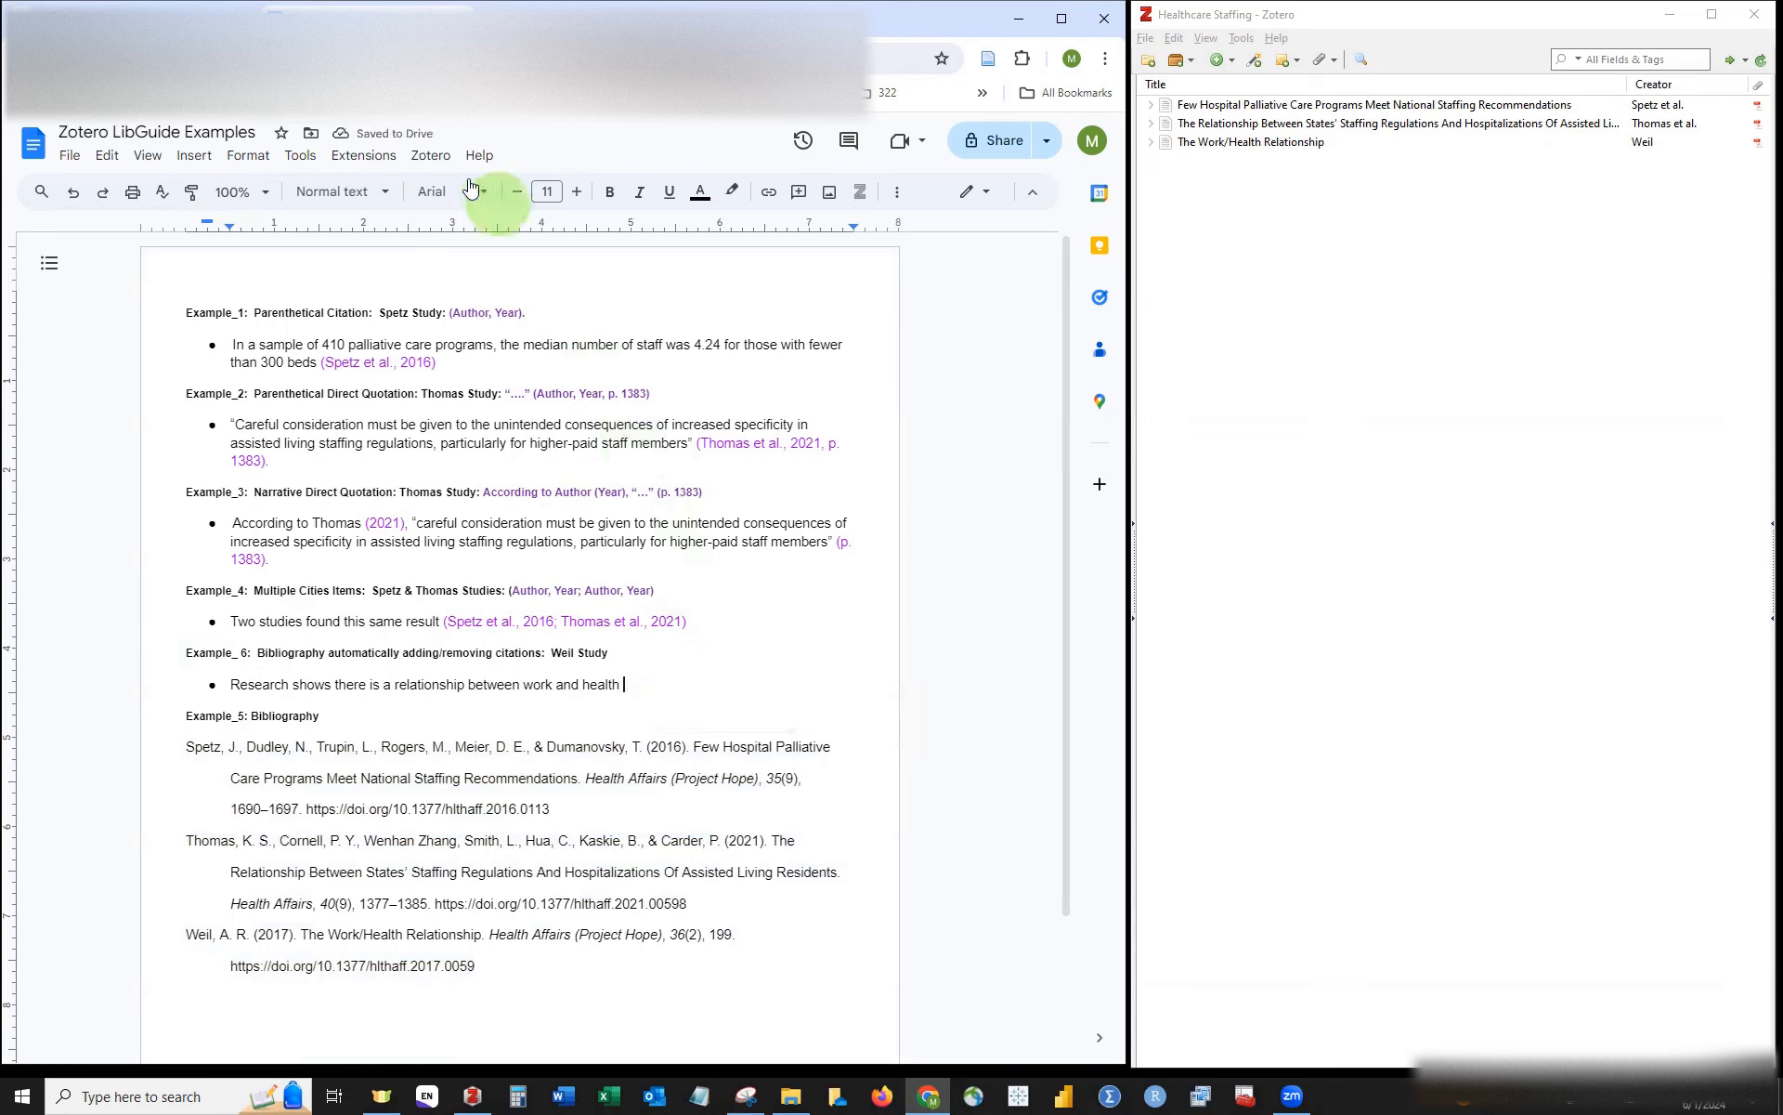
pyautogui.click(440, 160)
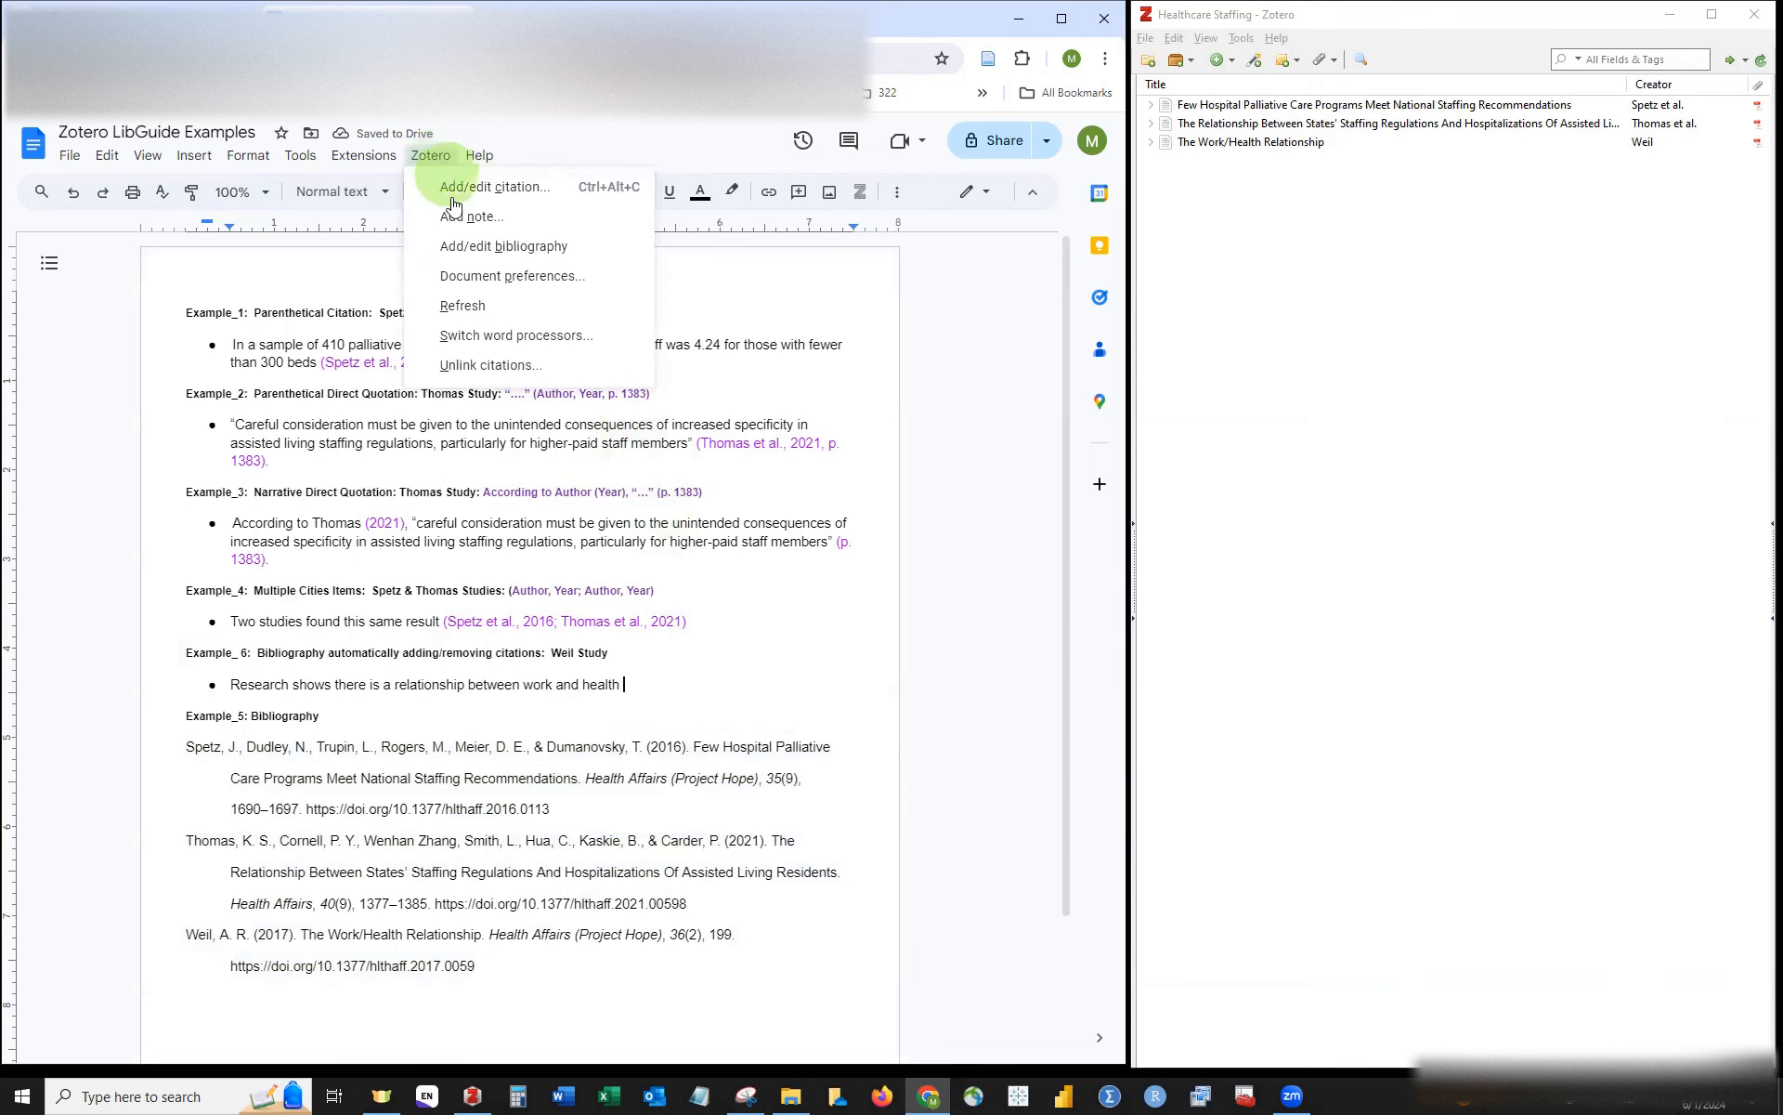
pyautogui.click(465, 305)
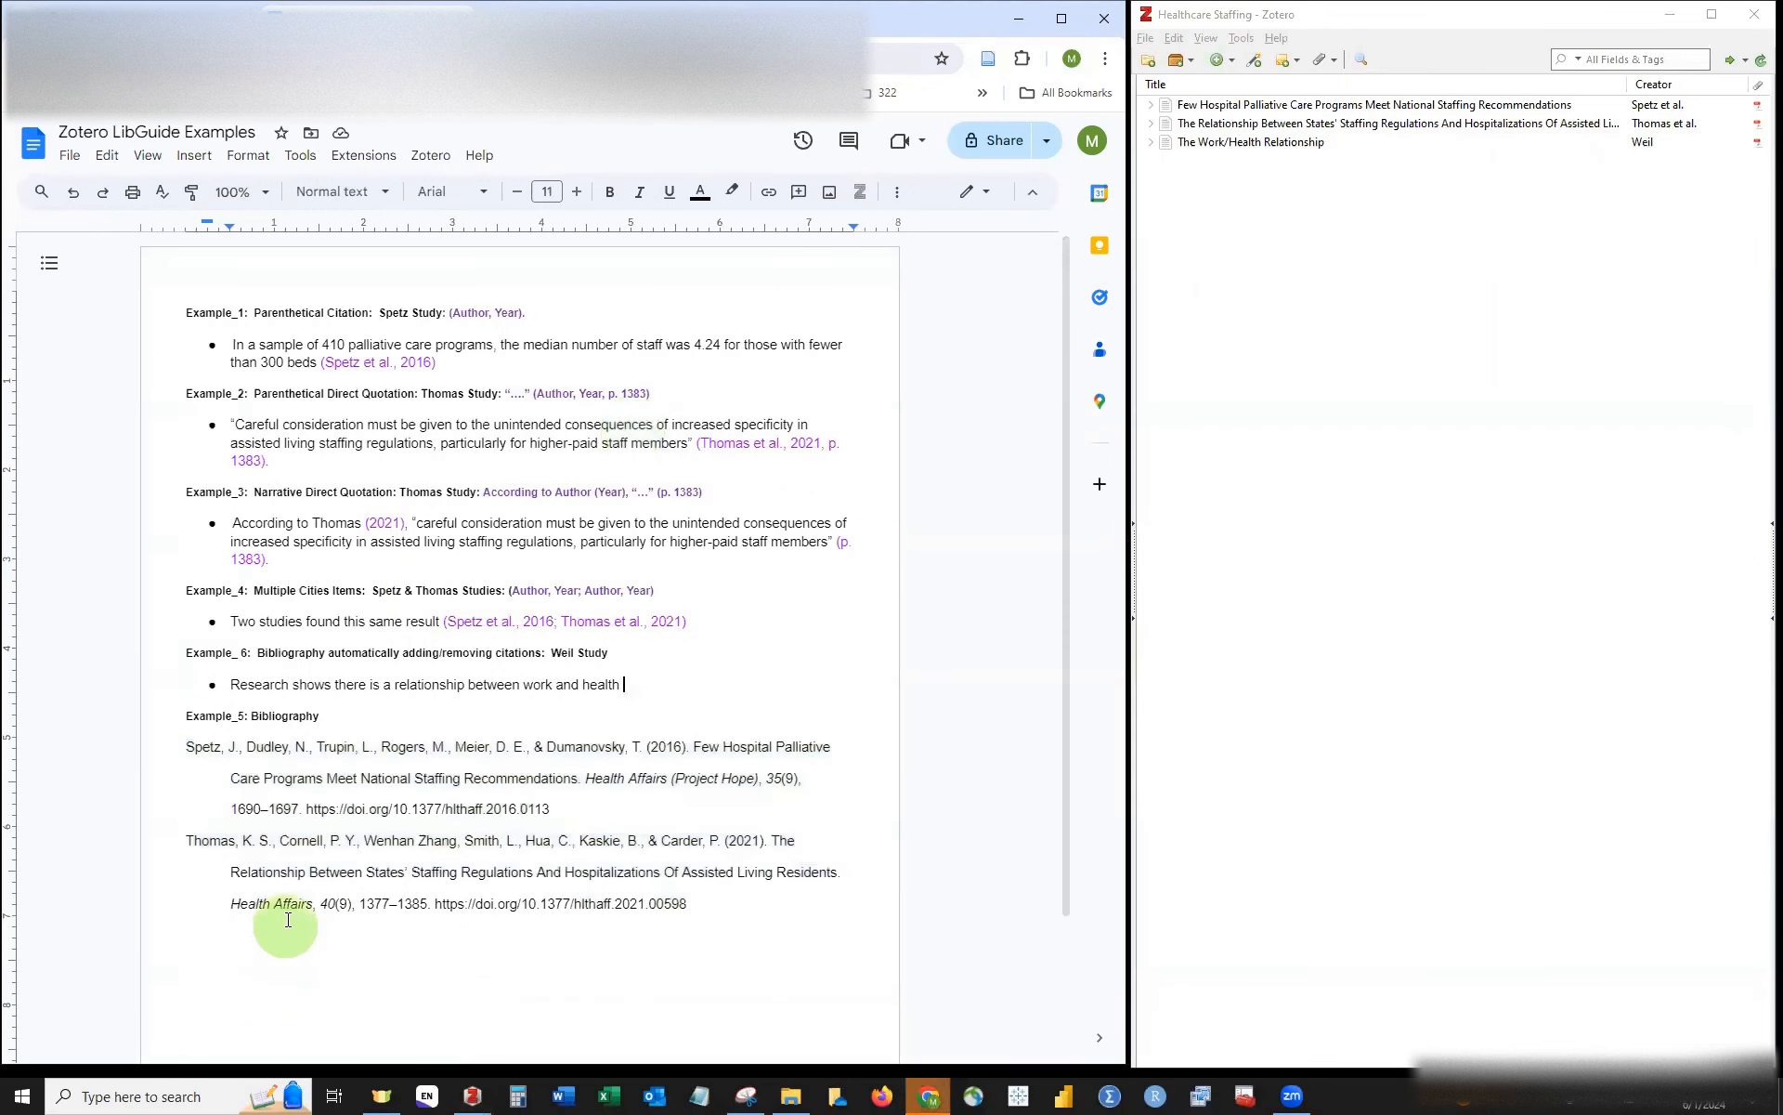
pyautogui.click(743, 905)
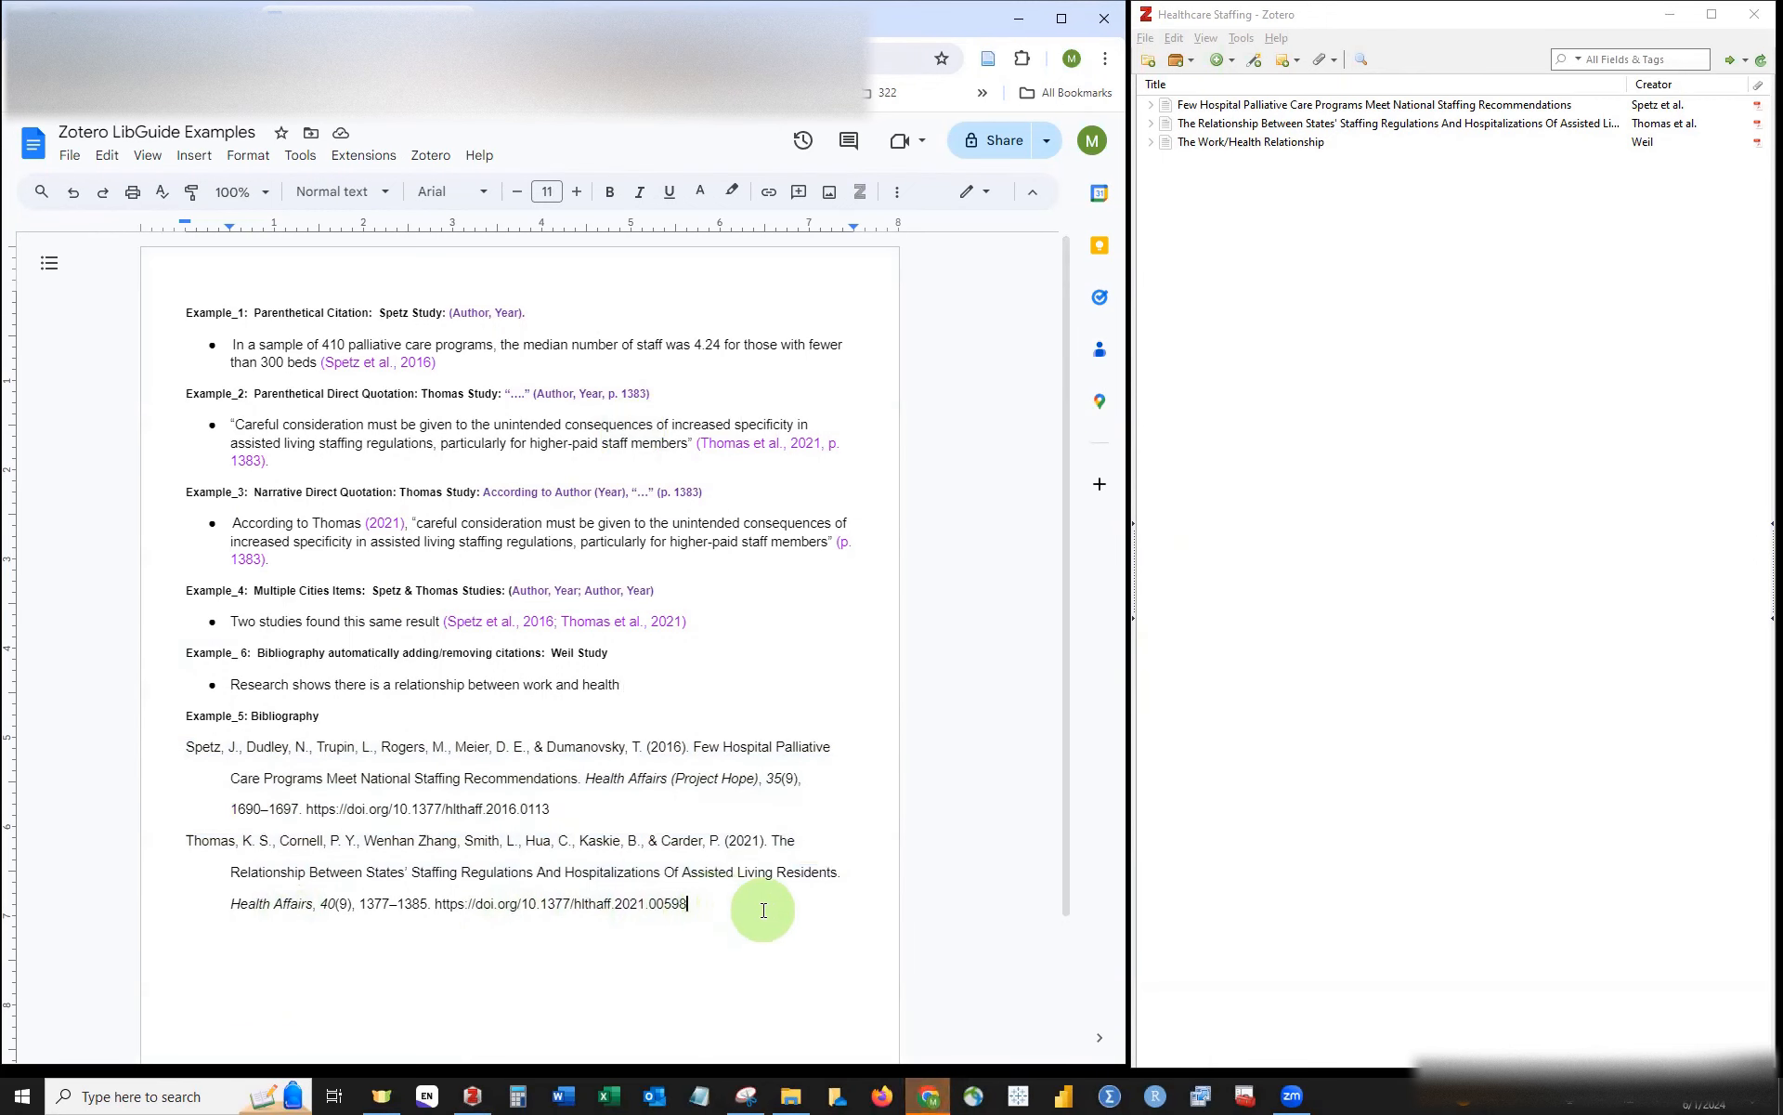
# Step: Set the Spetz and Thomas bibliography entries to single line spacing
pyautogui.moveTo(756, 905); pyautogui.dragTo(174, 753)
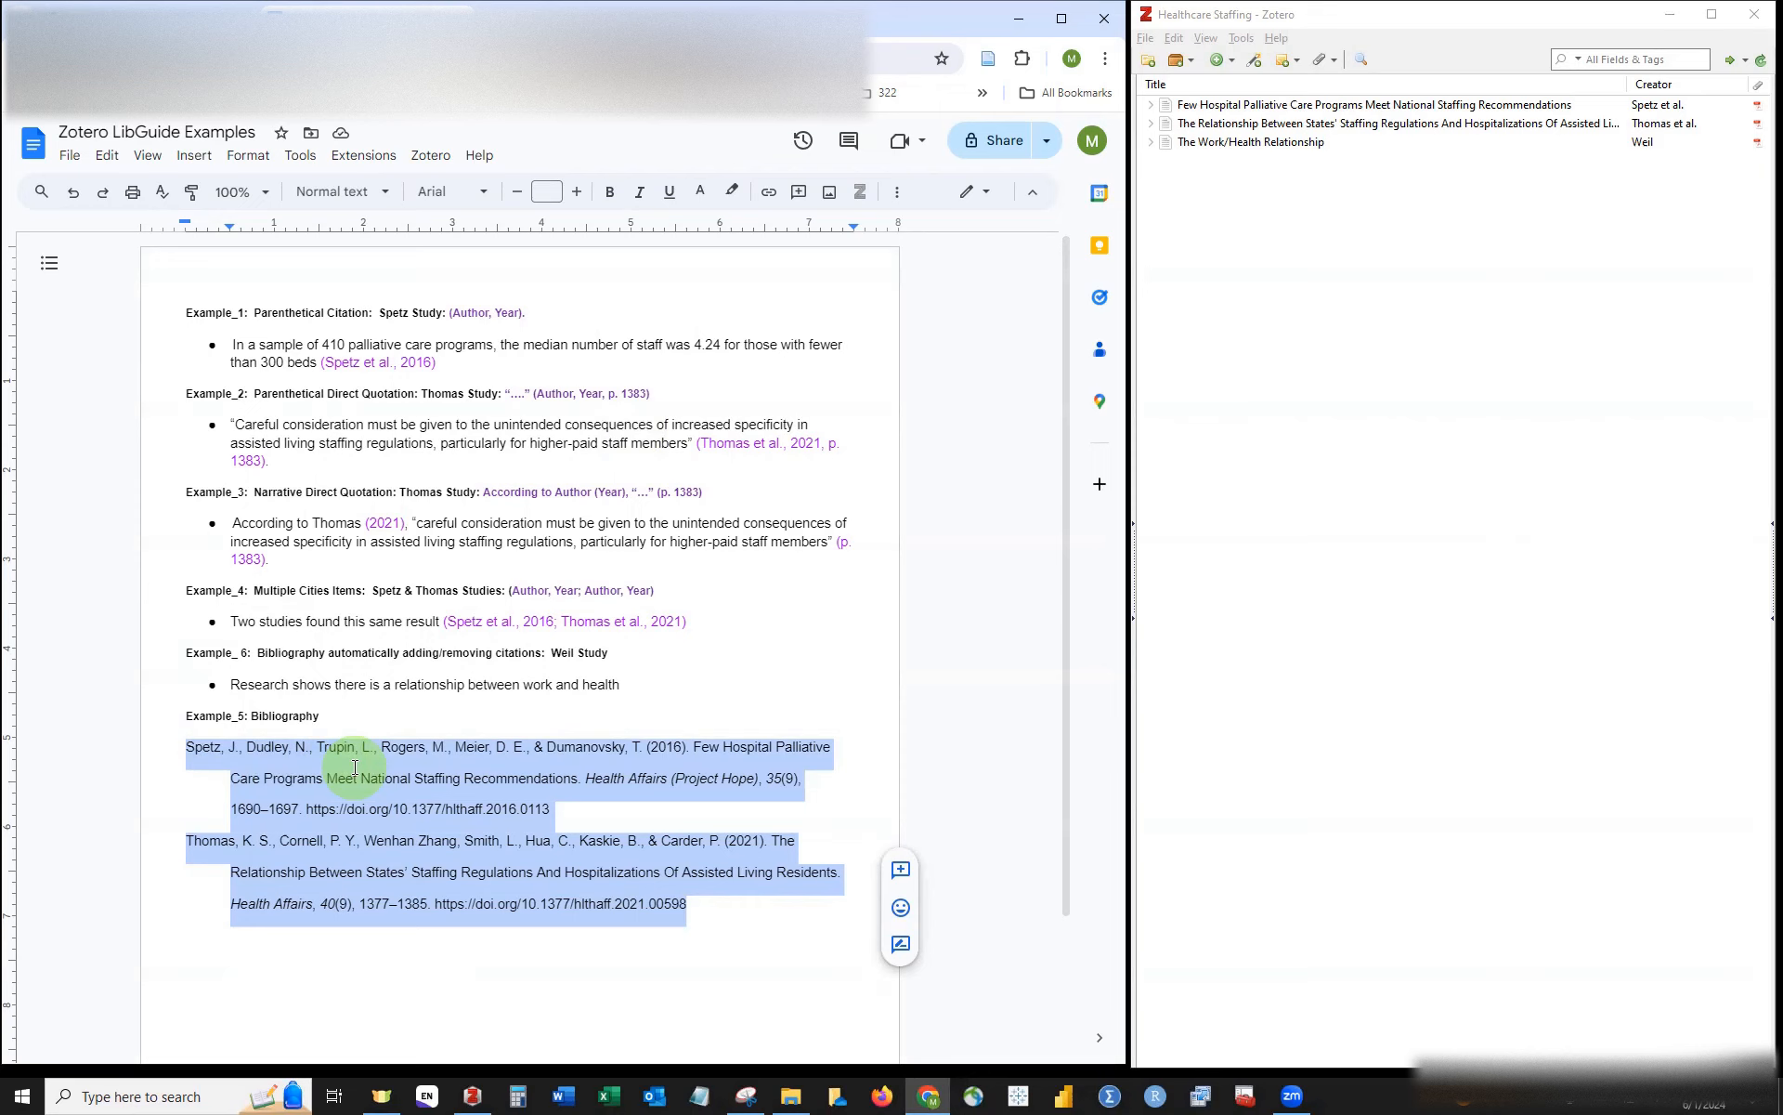
pyautogui.click(246, 158)
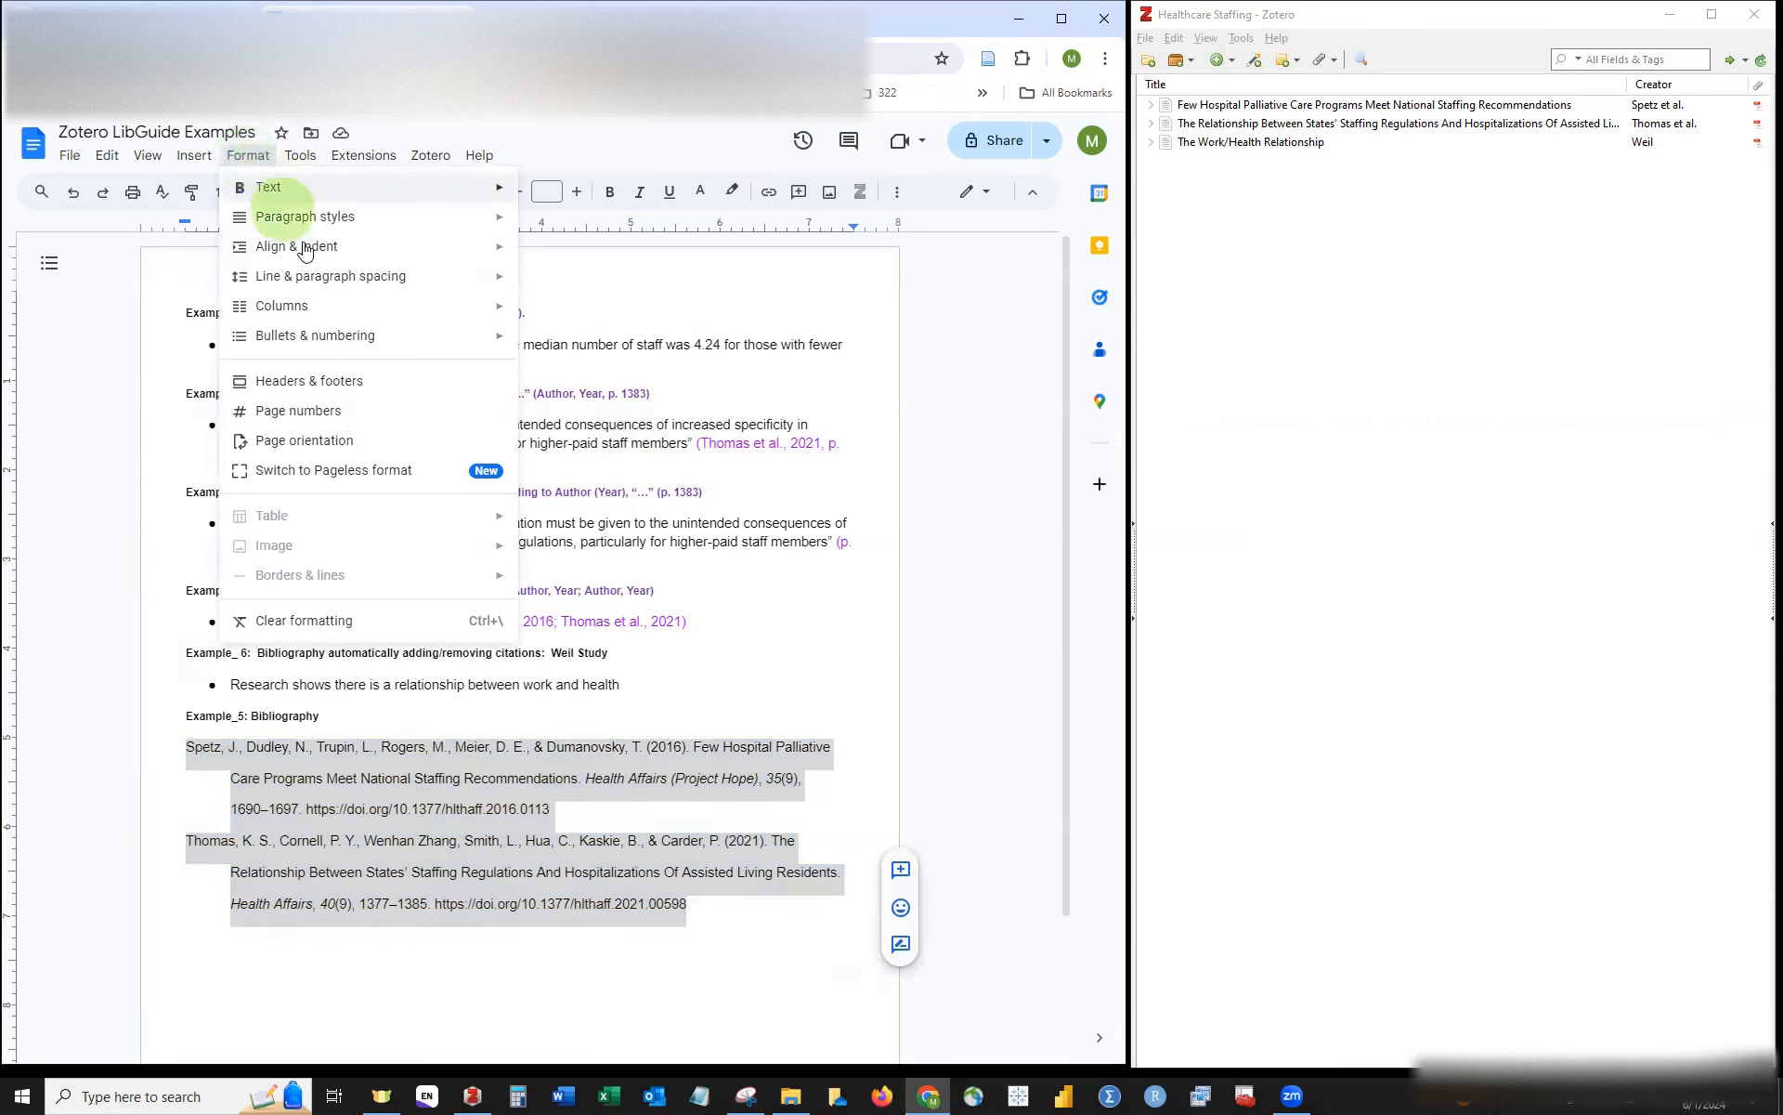
pyautogui.click(313, 279)
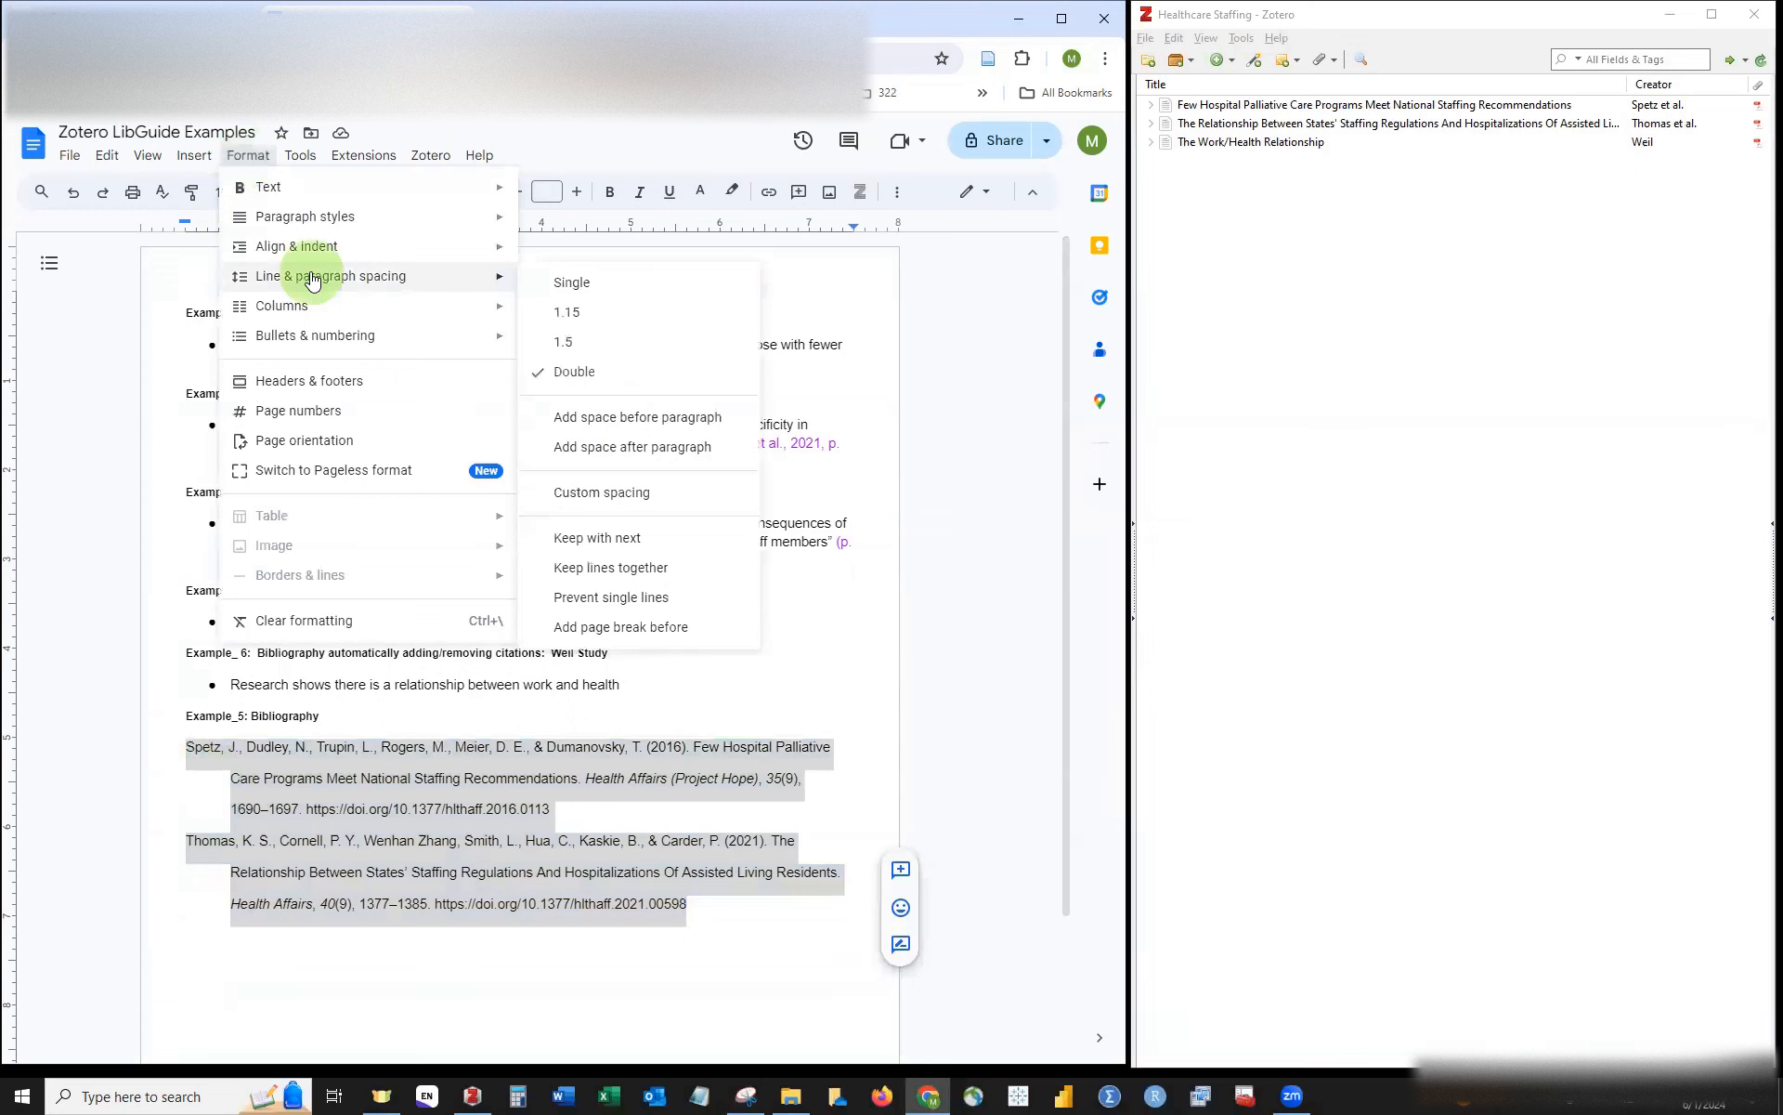
pyautogui.click(578, 283)
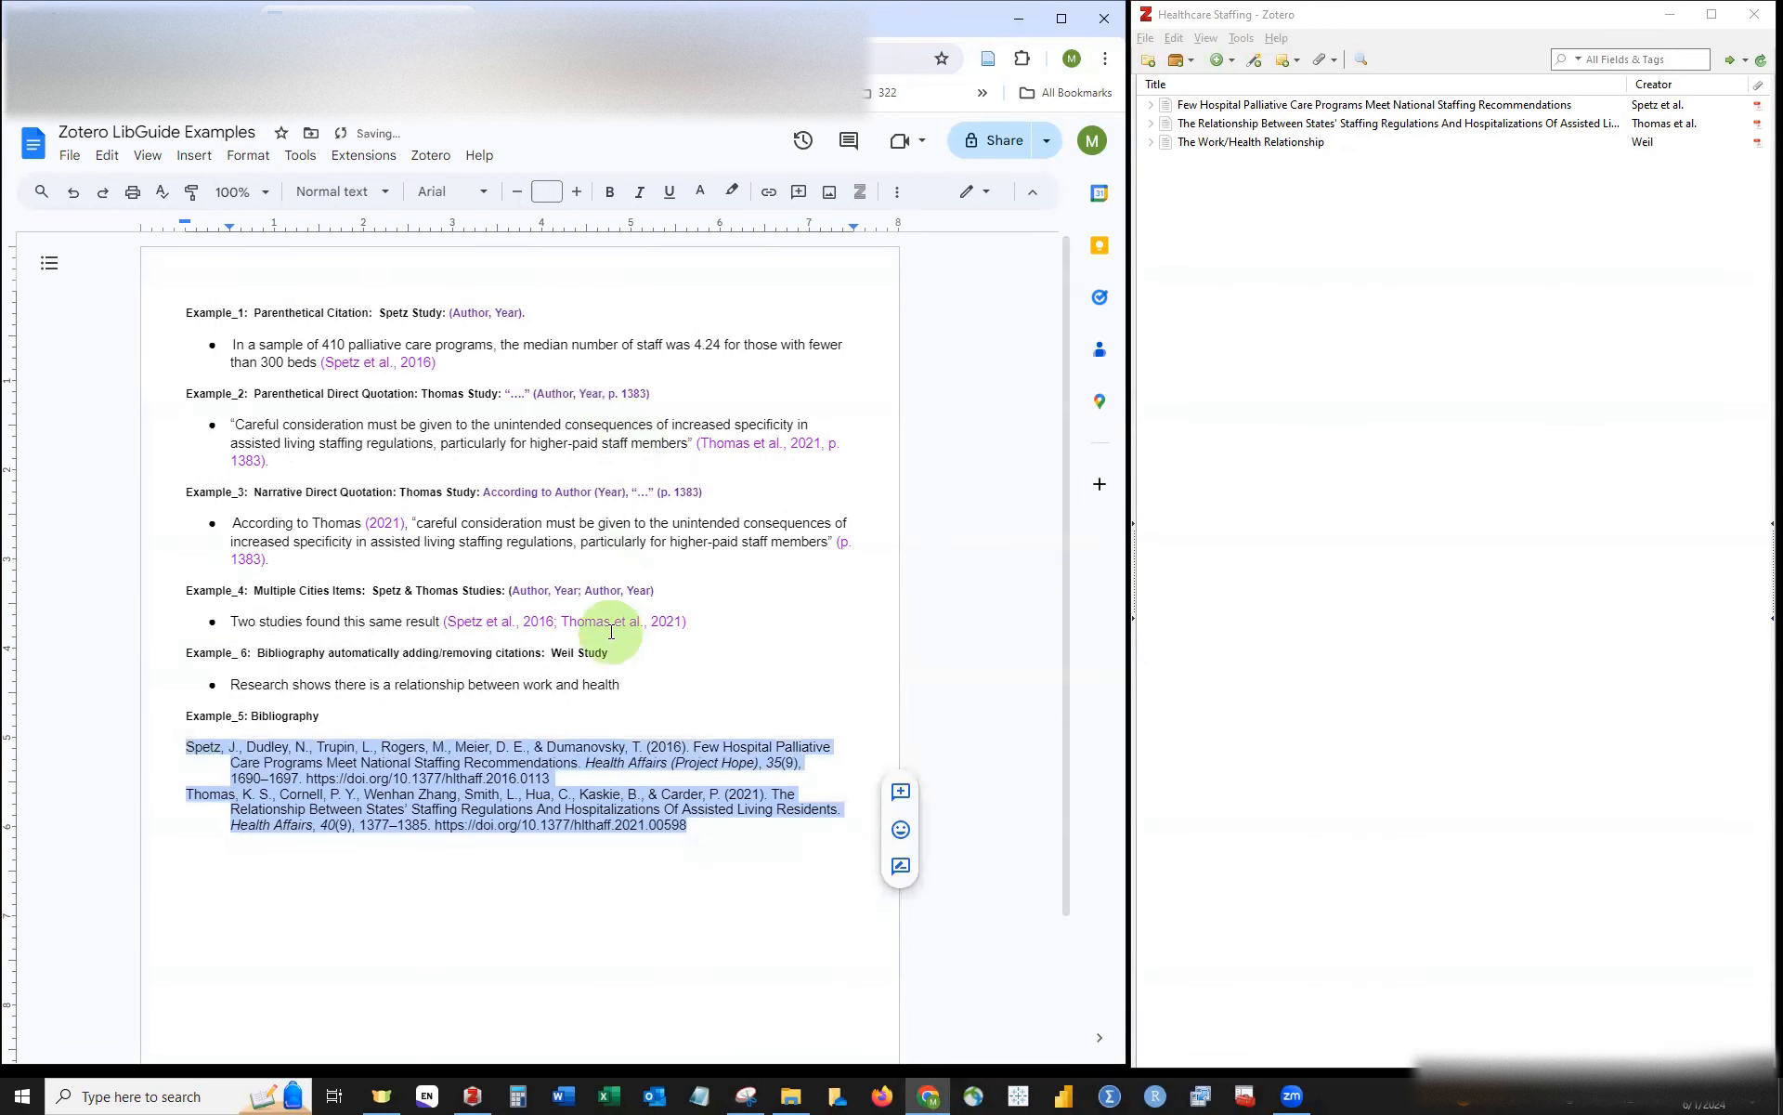